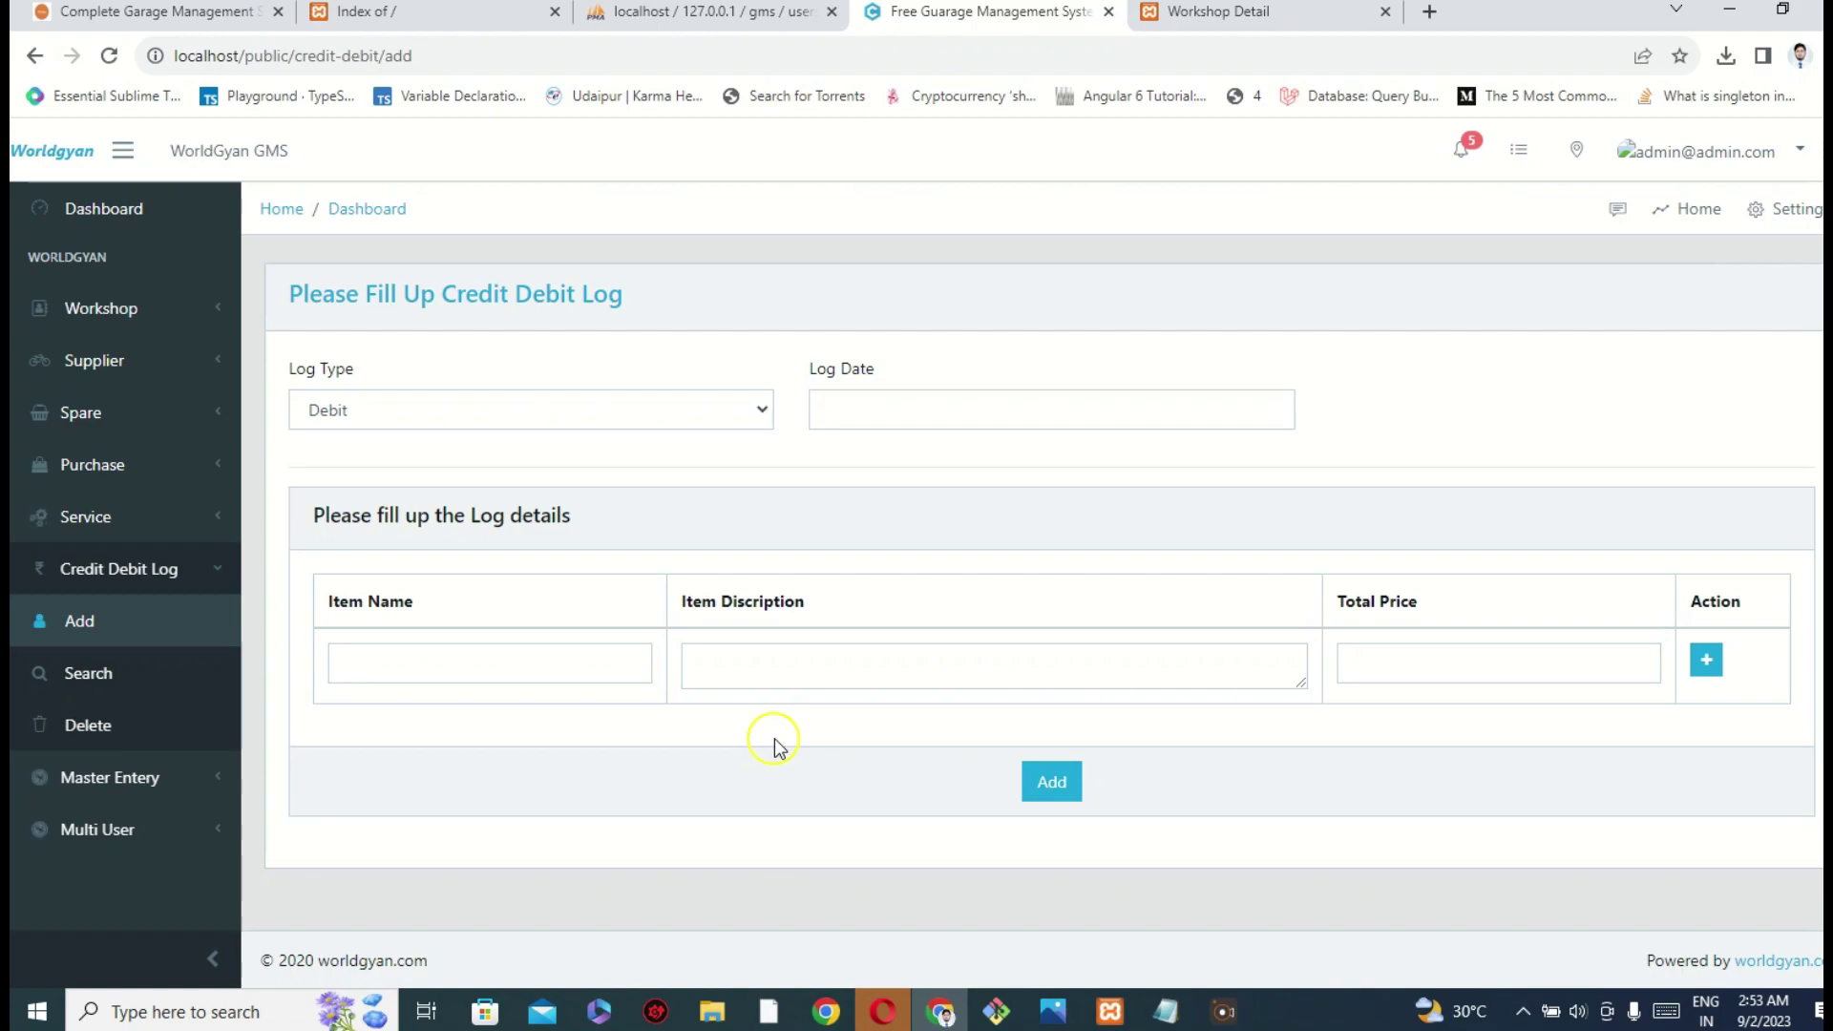
- Open the XAMPP Control Panel and move its window away from the sidebar to check the Apache and MySQL modules
{"action": "left_click", "coordinate": [1525, 1014]}
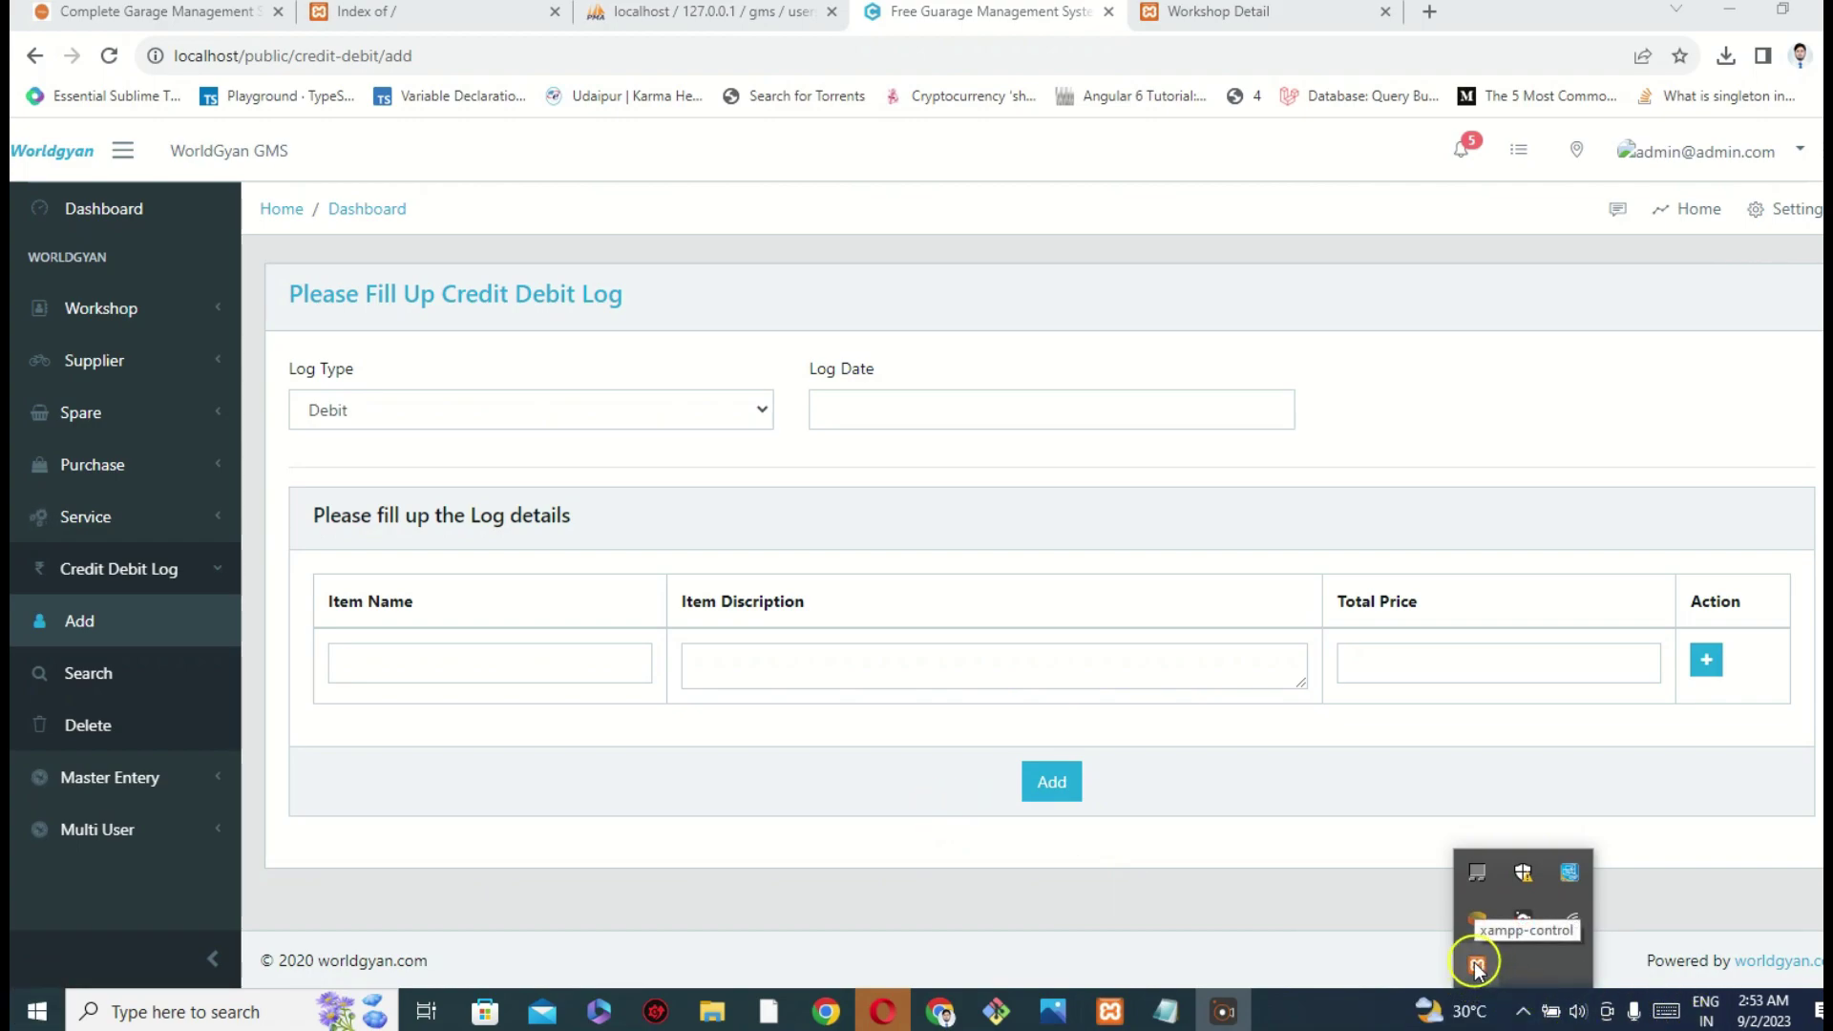
{"action": "left_click", "coordinate": [1476, 966]}
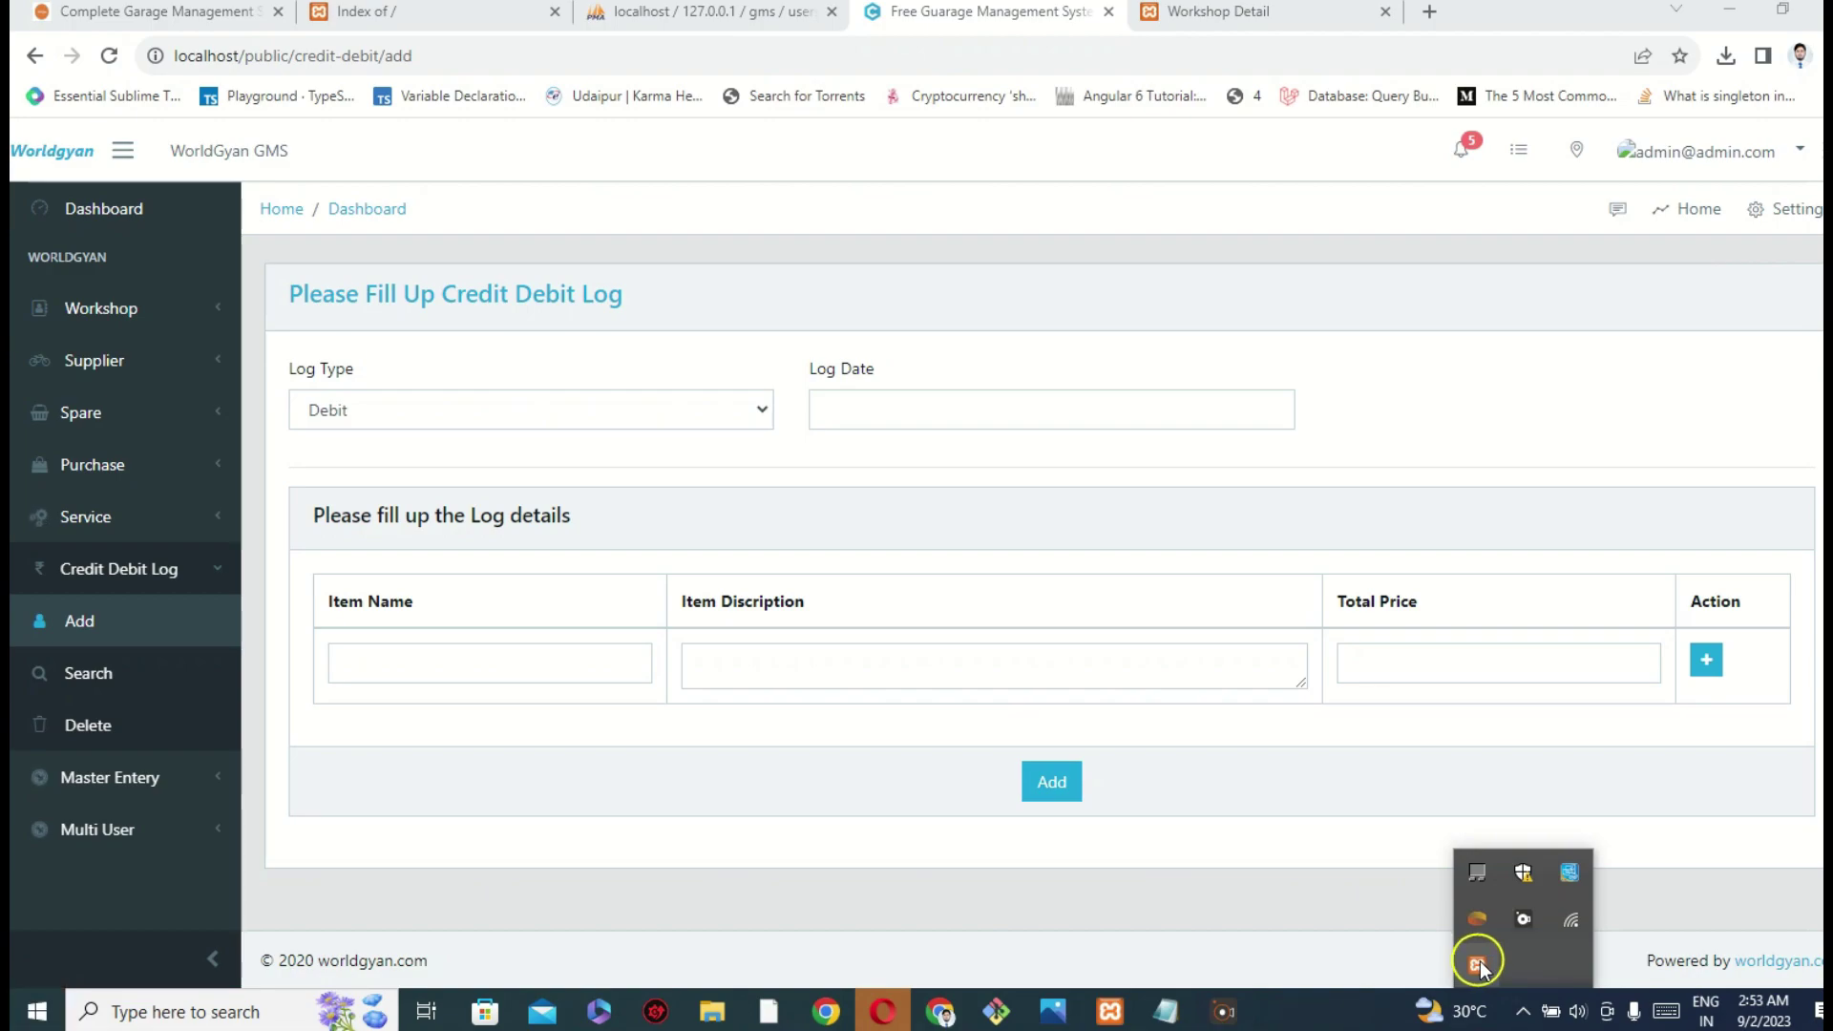
{"action": "left_click", "coordinate": [1475, 965]}
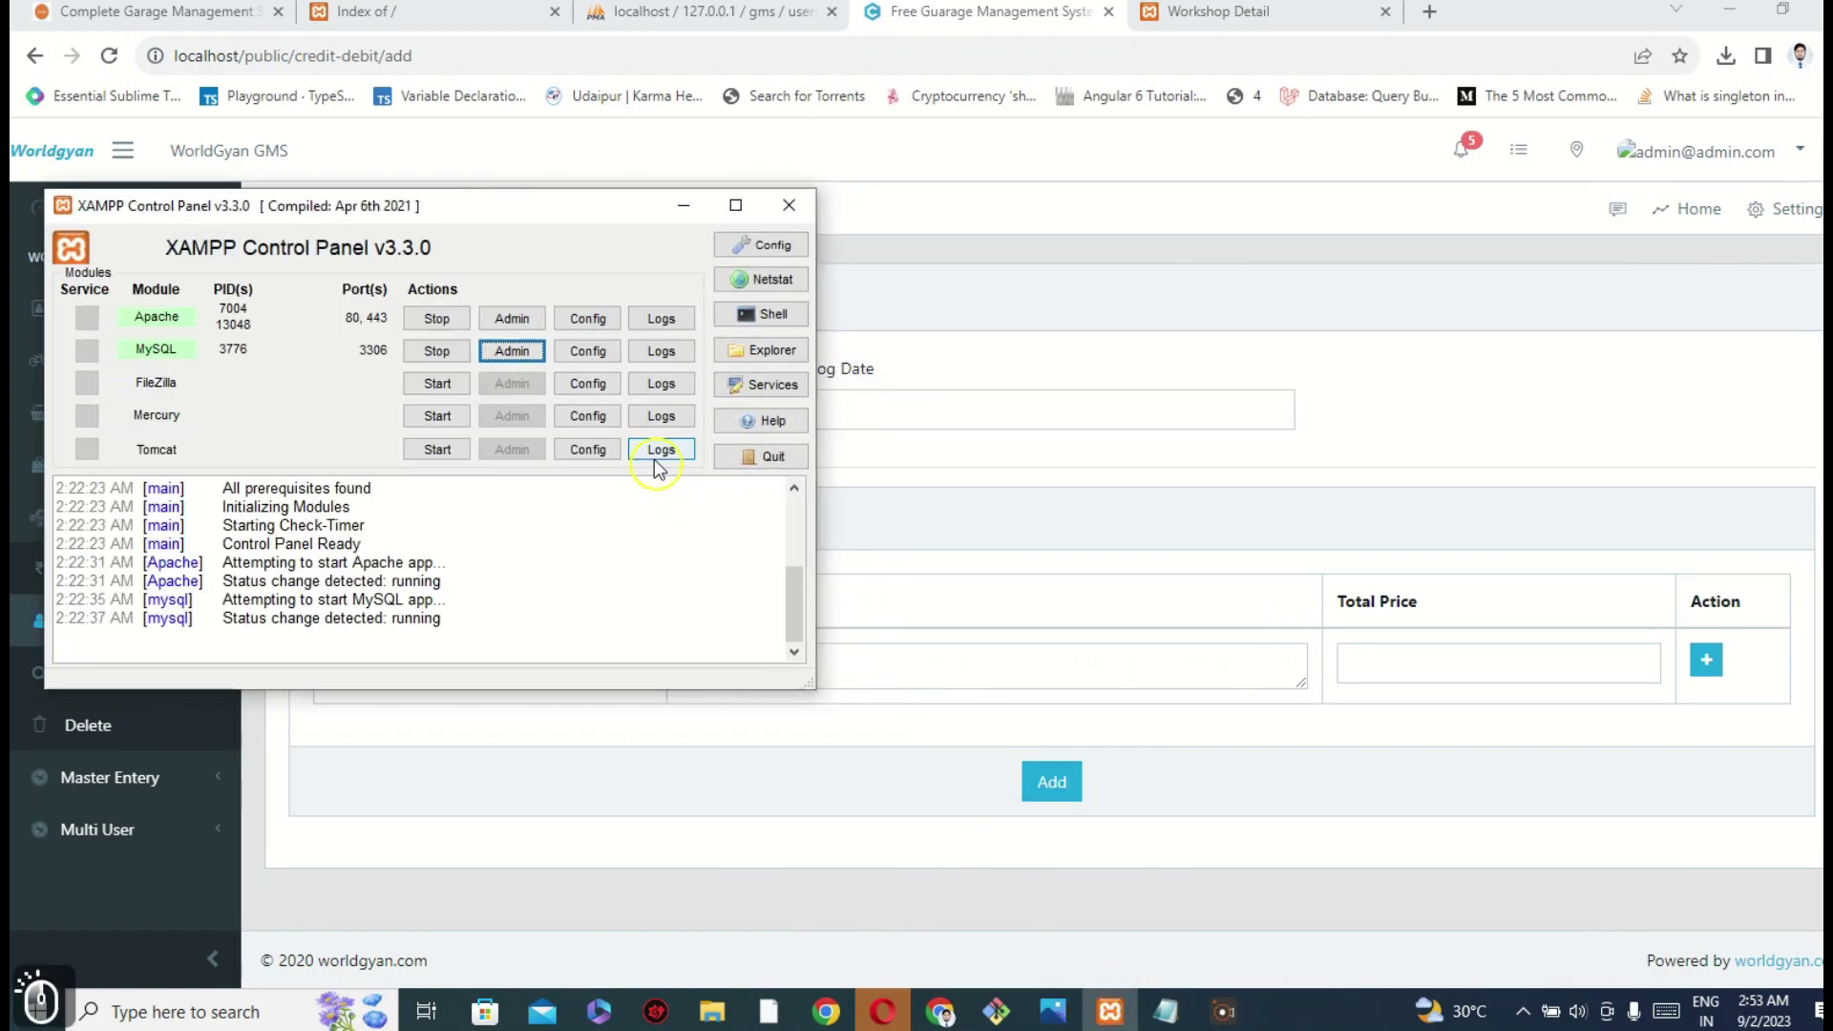
{"action": "left_click_drag", "start_coordinate": [471, 213], "coordinate": [800, 227]}
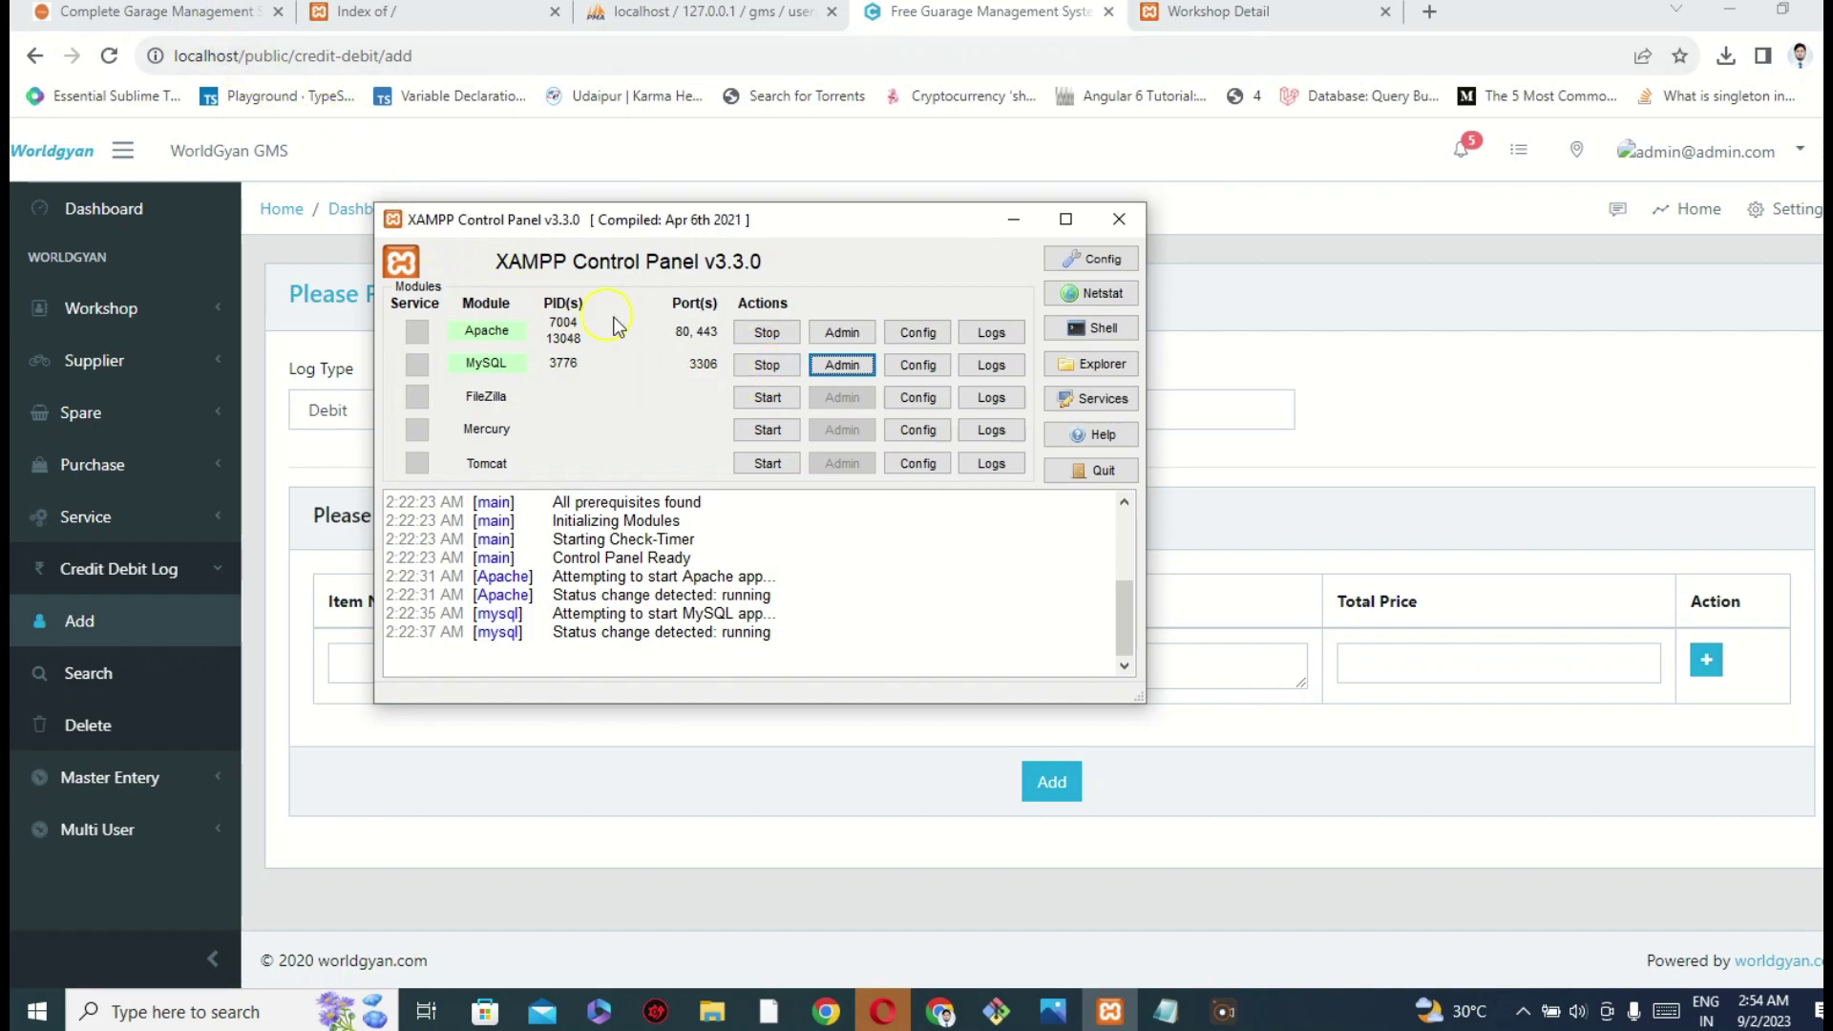
{"action": "left_click_drag", "start_coordinate": [847, 216], "coordinate": [1174, 272]}
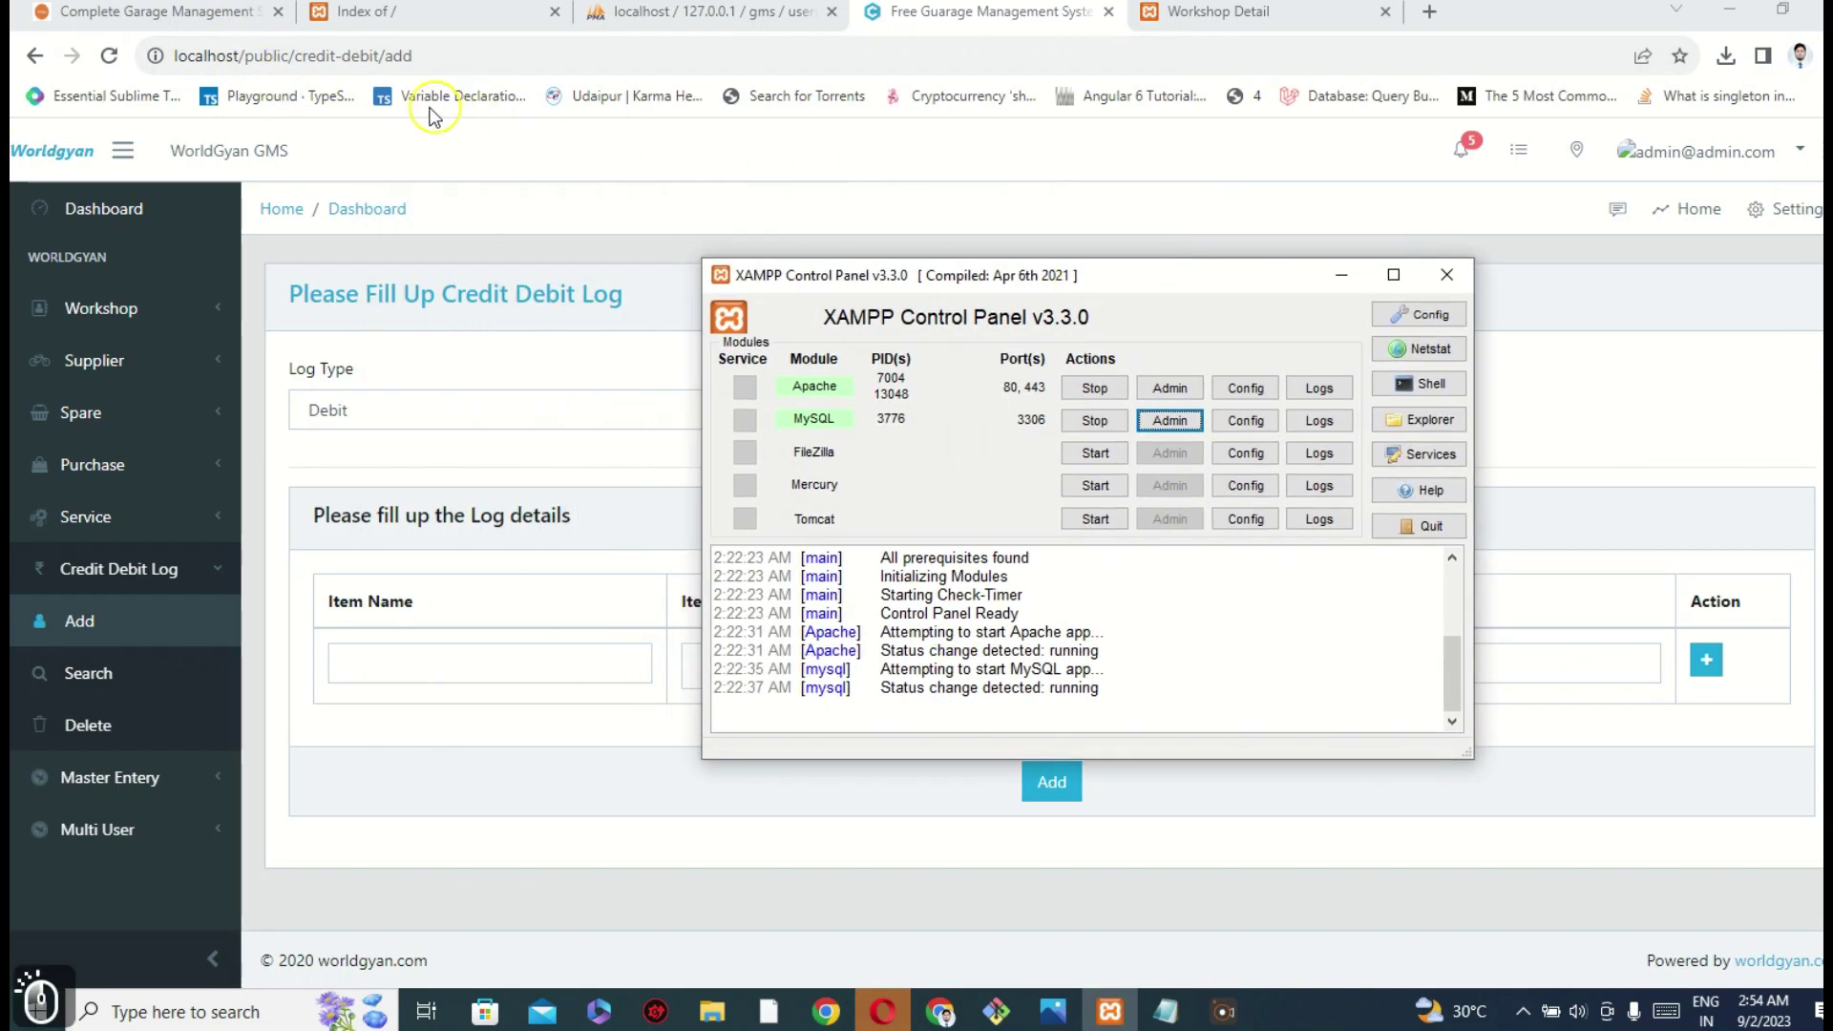
{"action": "left_click", "coordinate": [483, 56]}
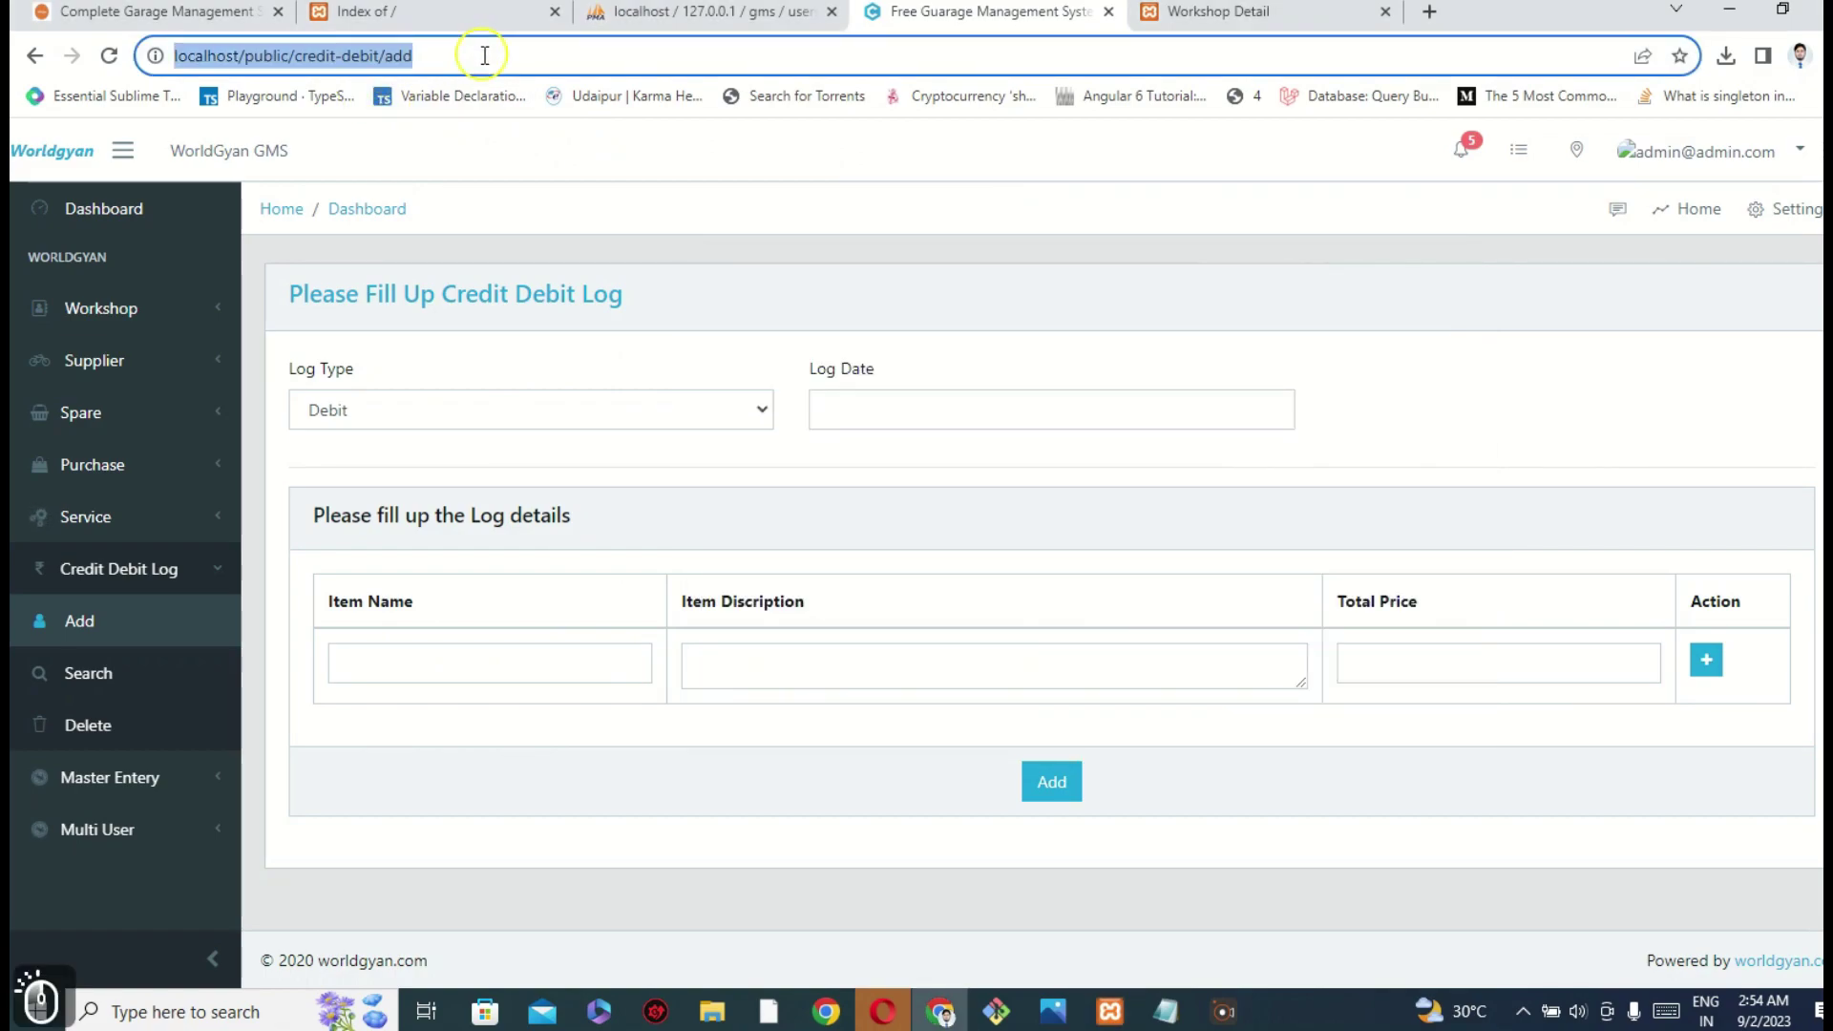
{"action": "left_click", "coordinate": [484, 55]}
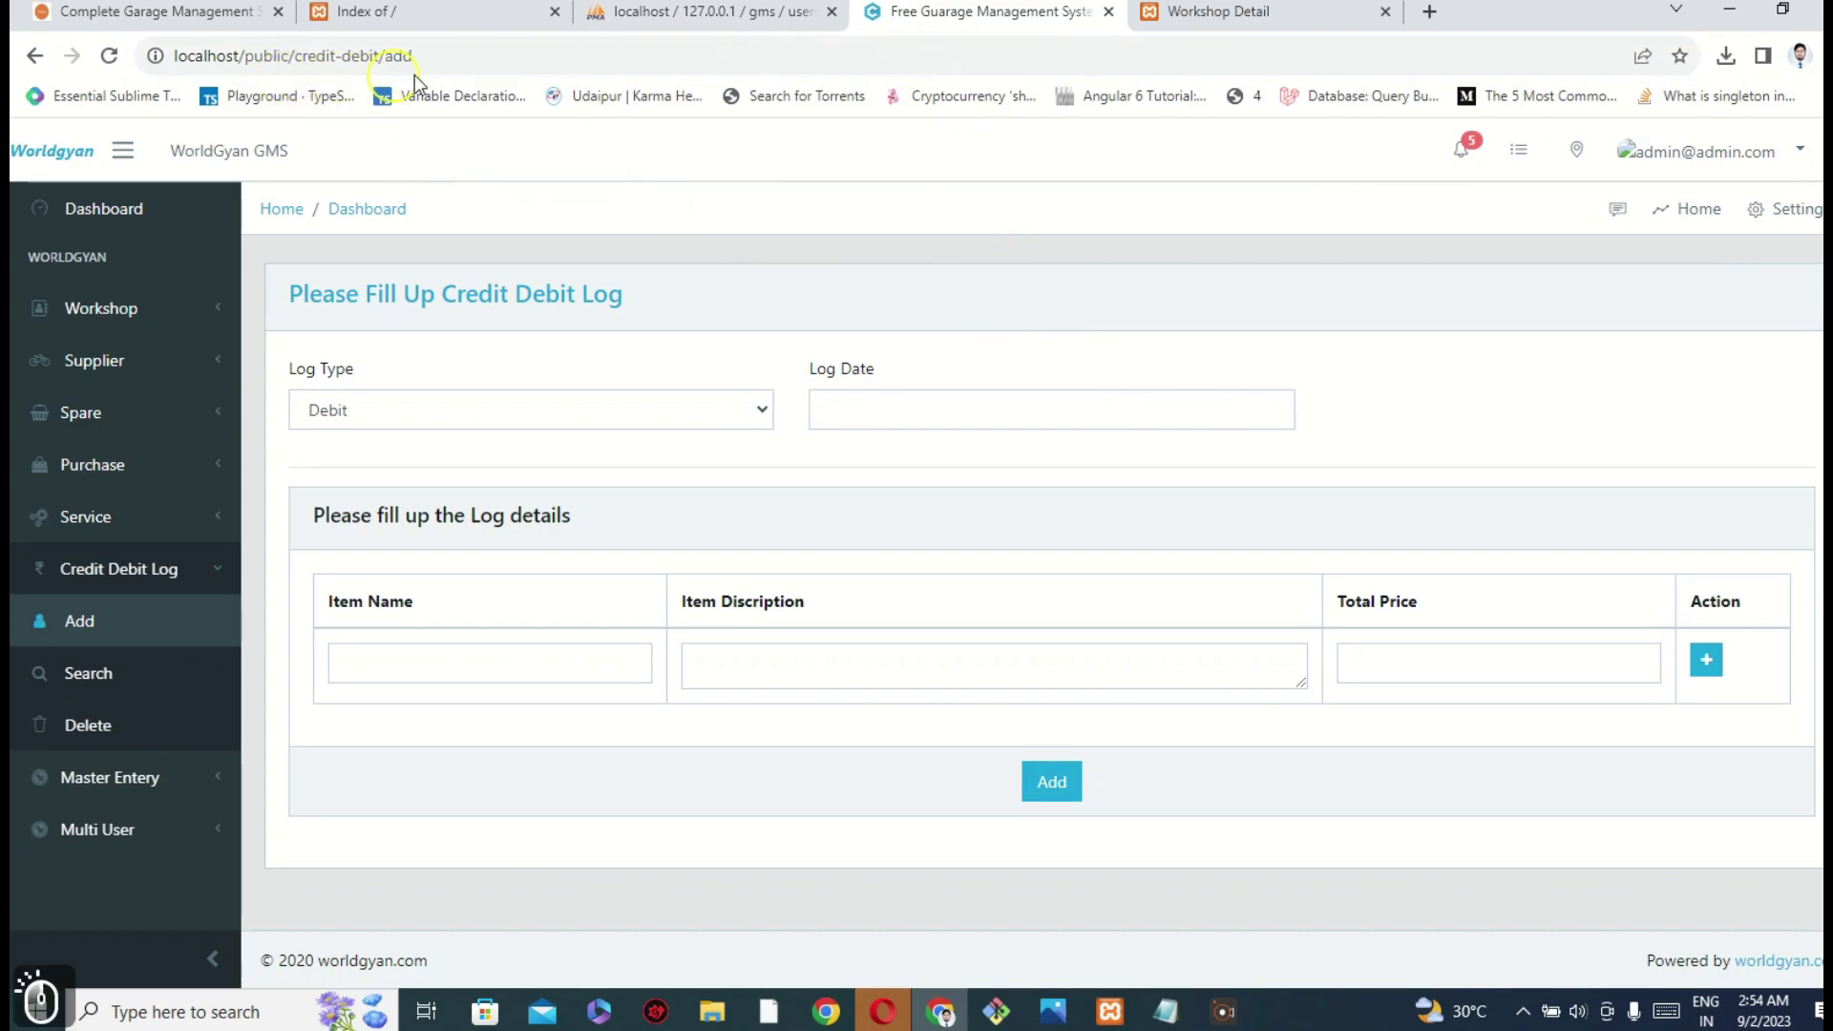
{"action": "left_click_drag", "start_coordinate": [420, 55], "coordinate": [11, 56]}
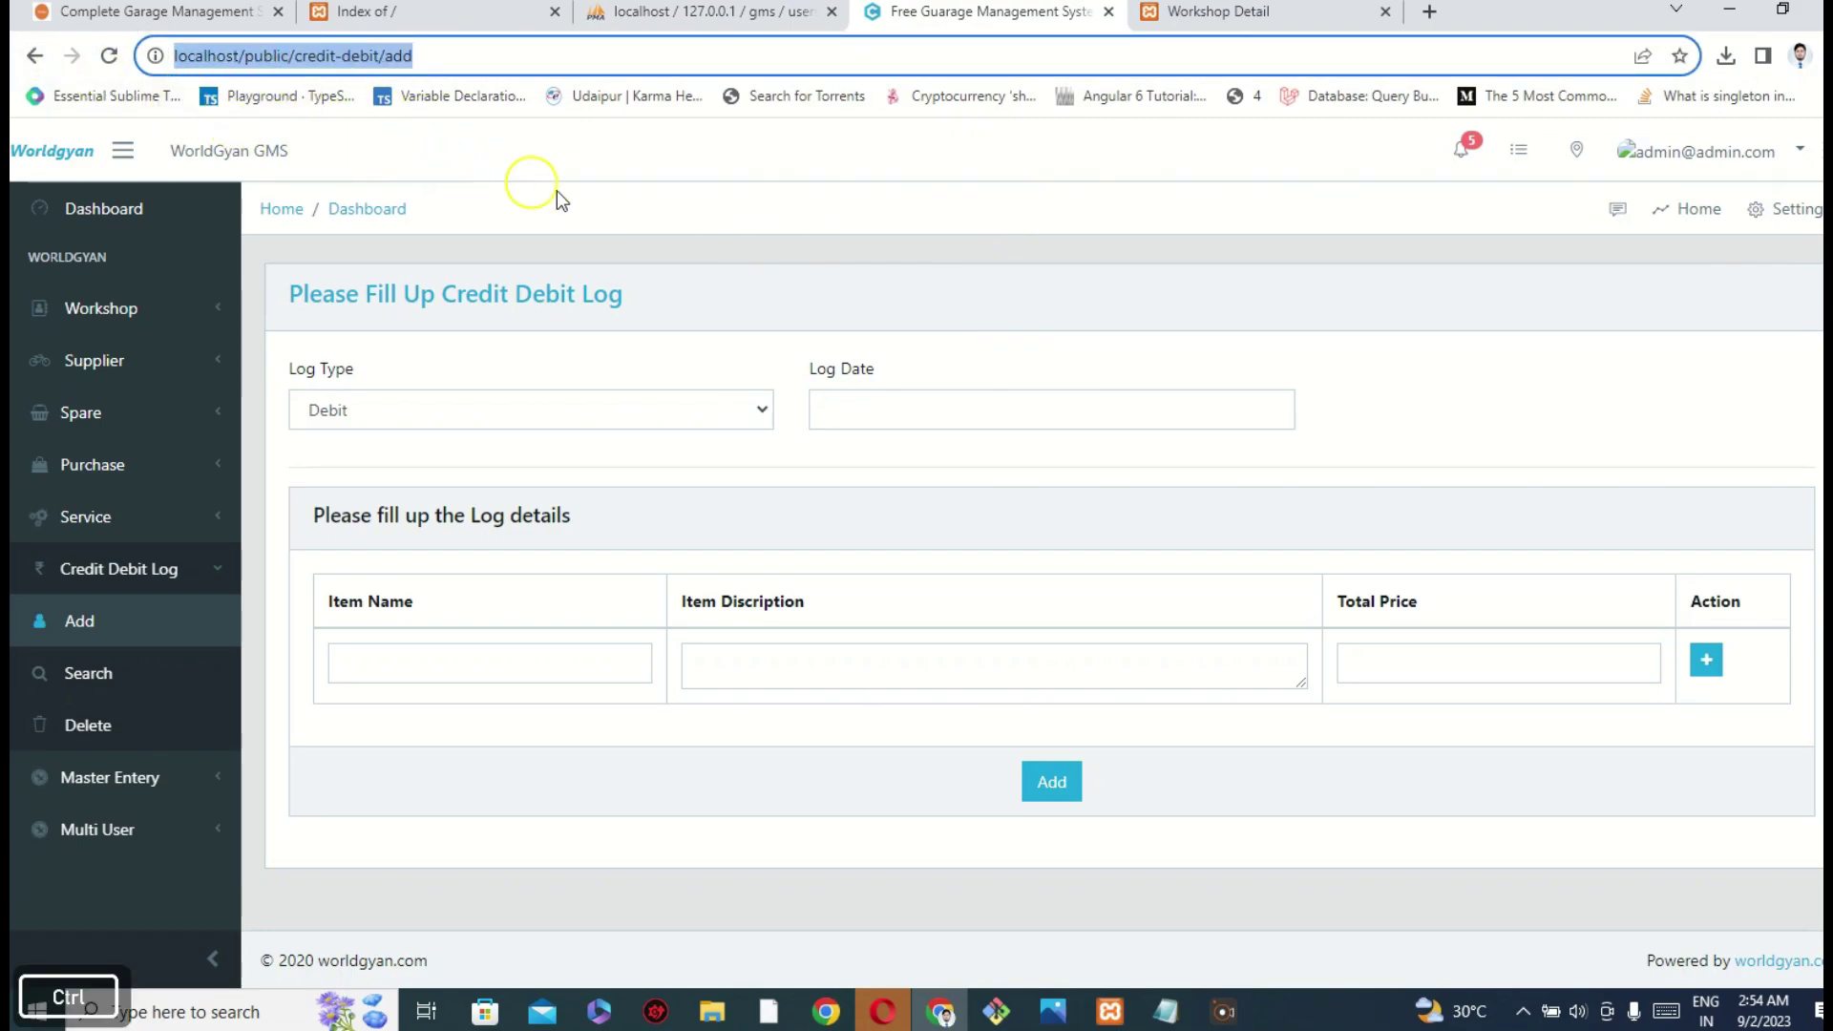
{"action": "left_click", "coordinate": [525, 186]}
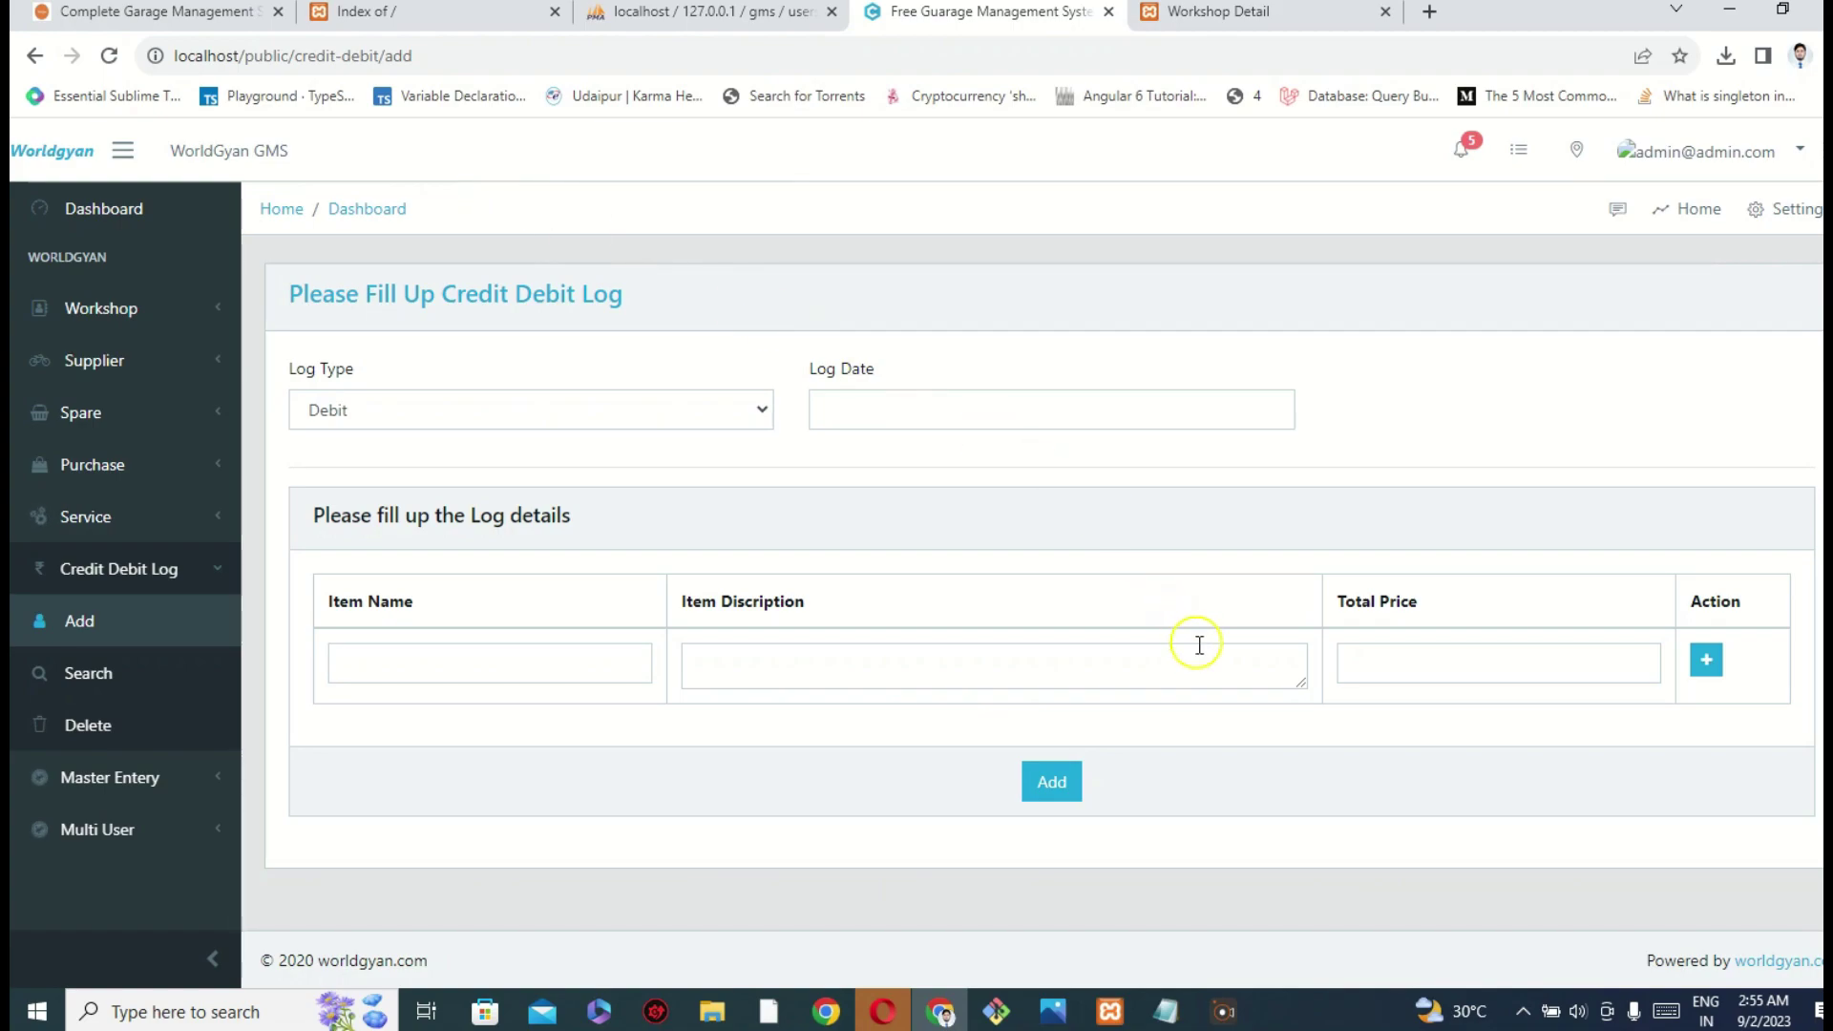
- Check the XAMPP Control Panel and load localhost/public/ in the browser in place of the credit-debit address
{"action": "left_click", "coordinate": [1111, 1020]}
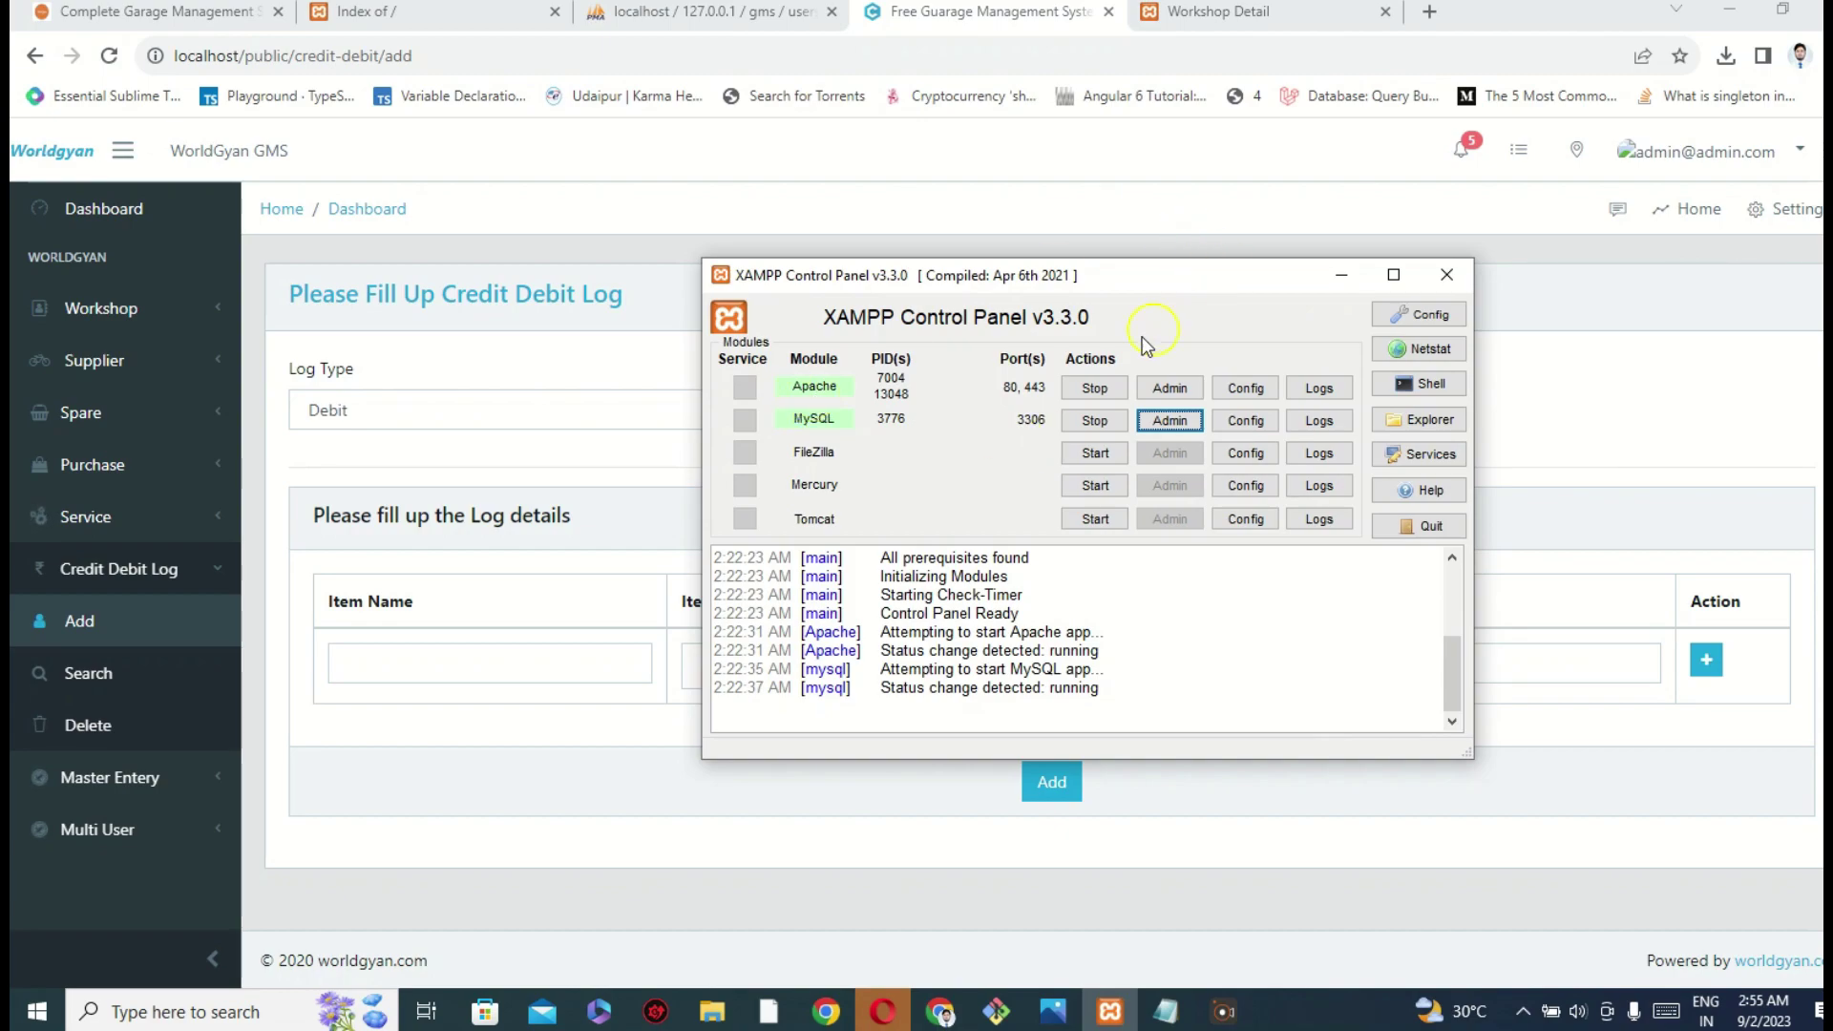
{"action": "left_click", "coordinate": [365, 57]}
{"action": "left_click", "coordinate": [336, 57]}
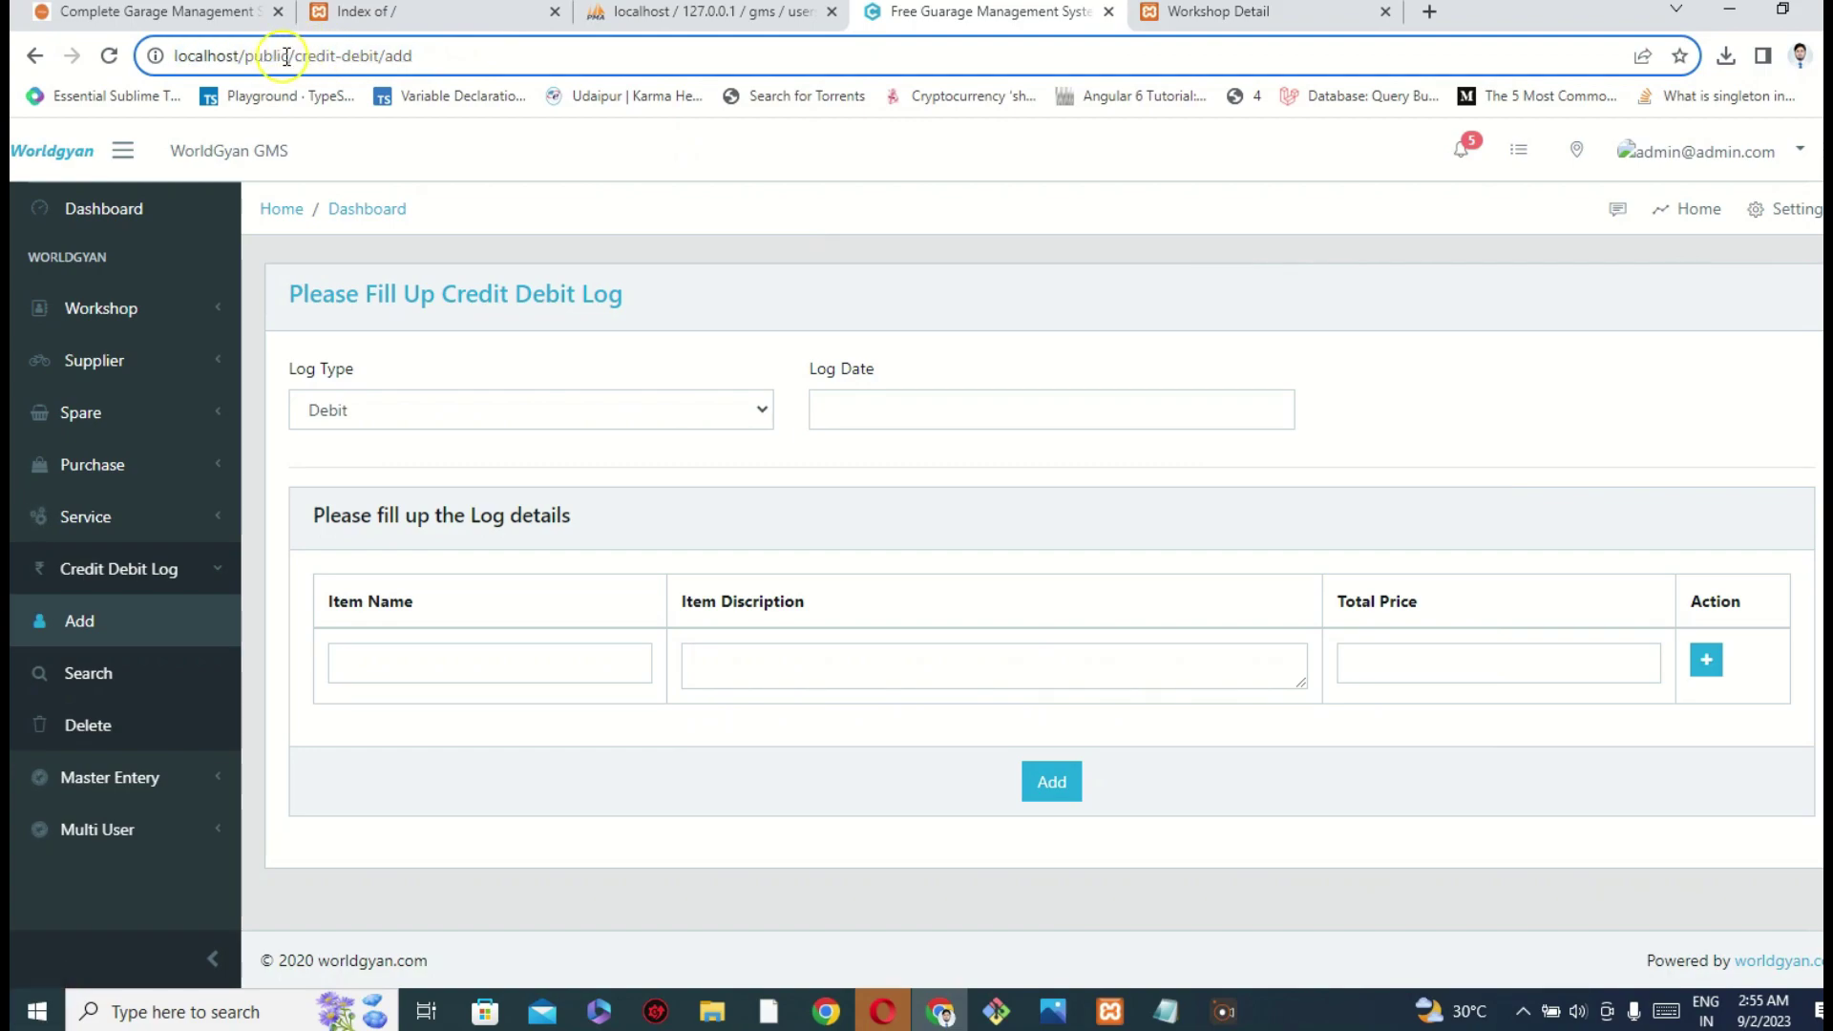
{"action": "left_click_drag", "start_coordinate": [290, 55], "coordinate": [548, 43]}
{"action": "key", "text": "BackSpace"}
{"action": "key", "text": "Return"}
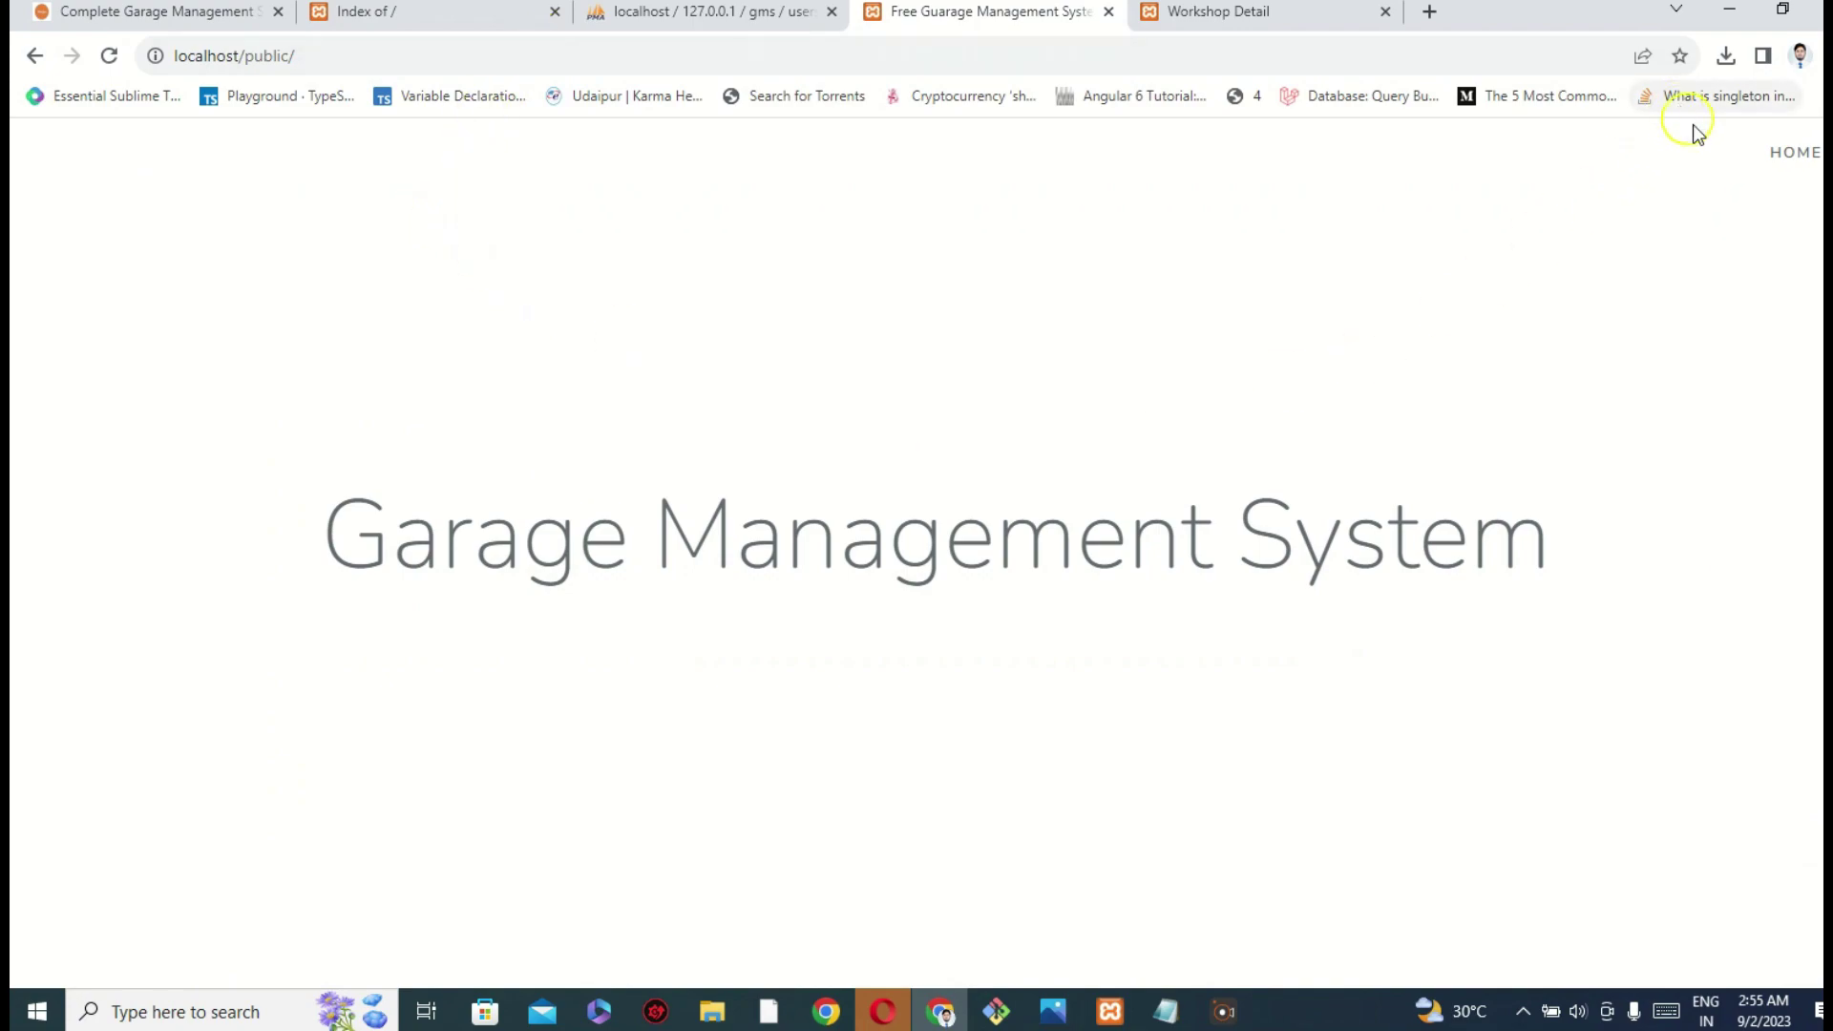
- Go from the Garage Management System start page to its dashboard, and collapse and re-expand the navigation sidebar
{"action": "left_click", "coordinate": [1795, 153]}
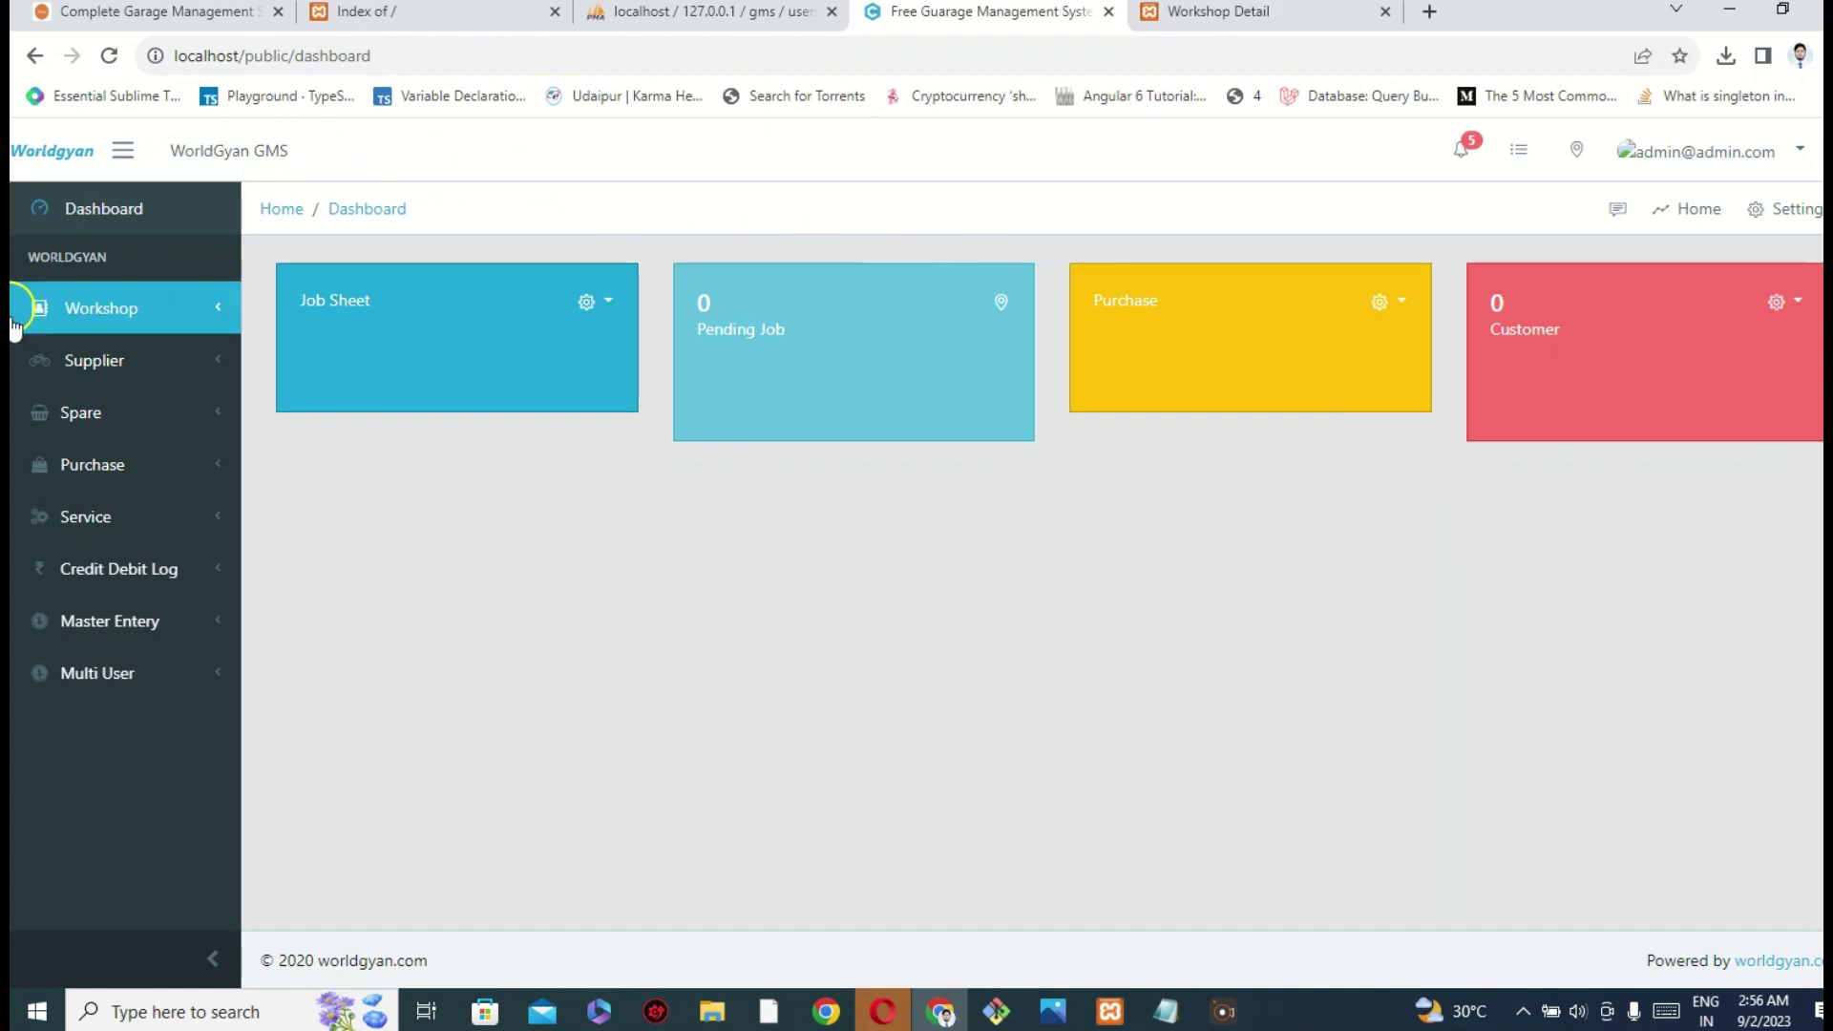
{"action": "left_click", "coordinate": [138, 155]}
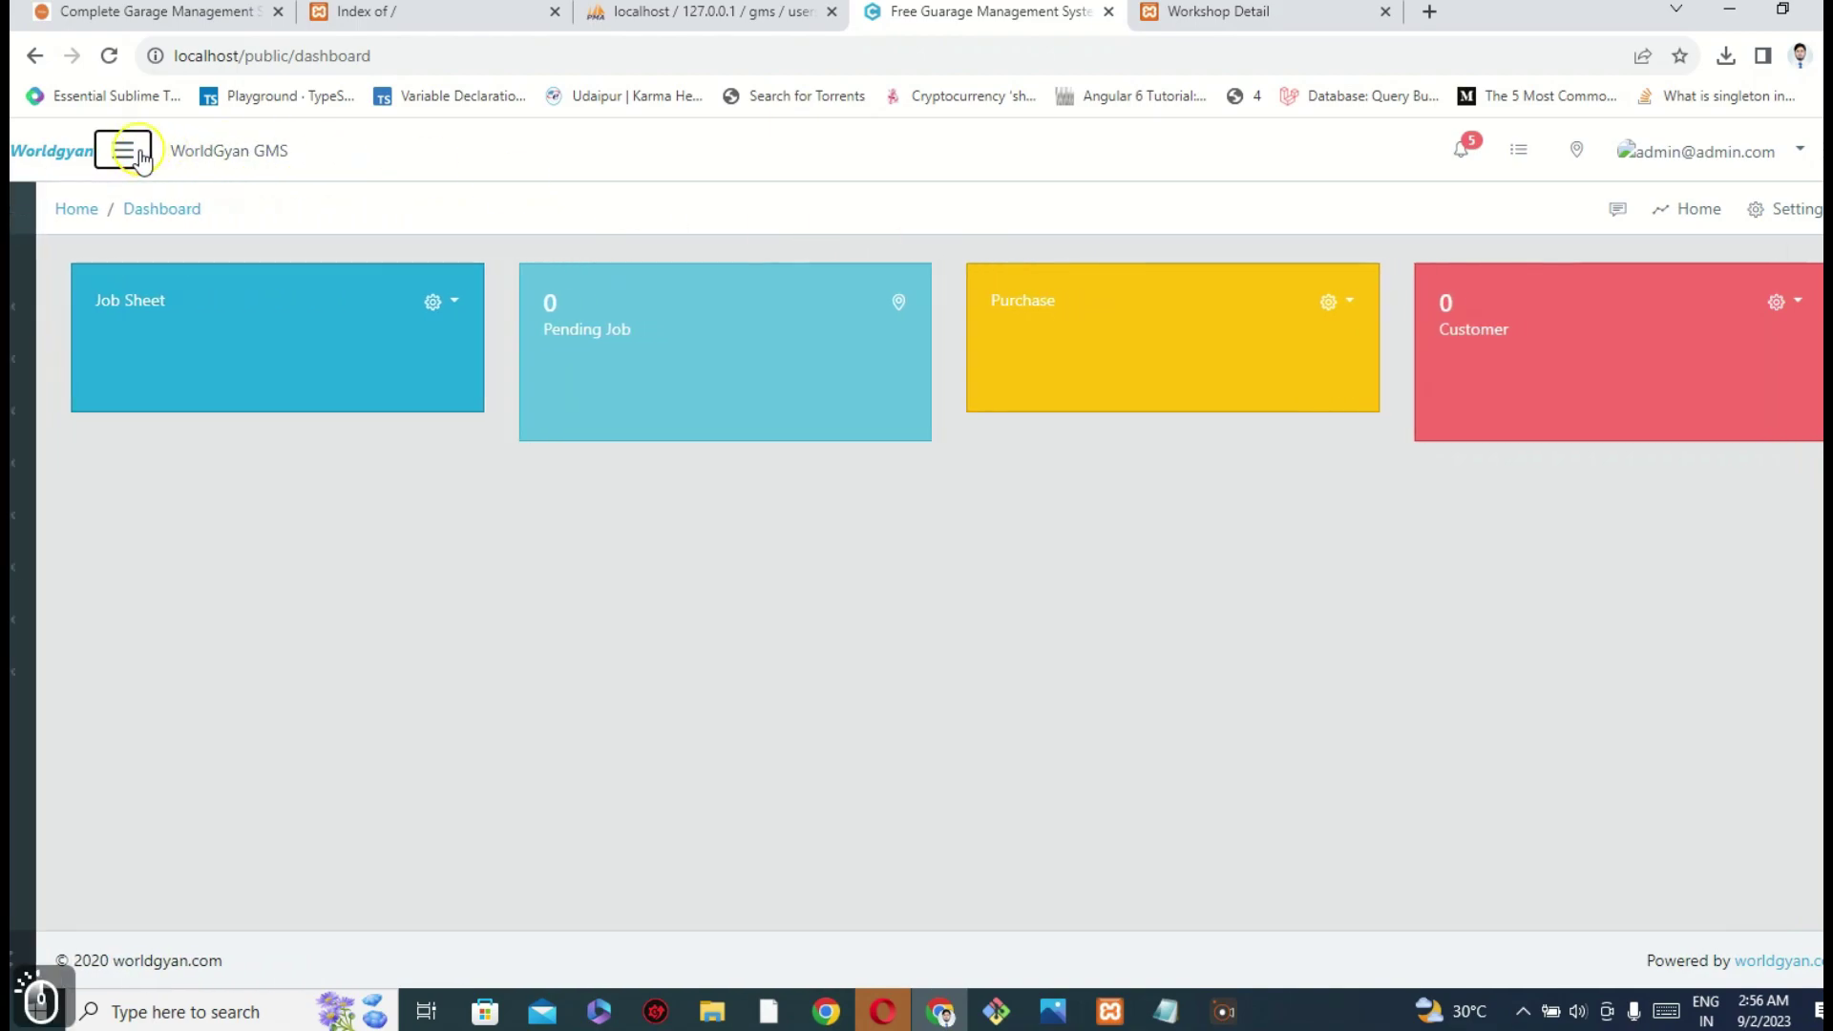
{"action": "left_click", "coordinate": [138, 155]}
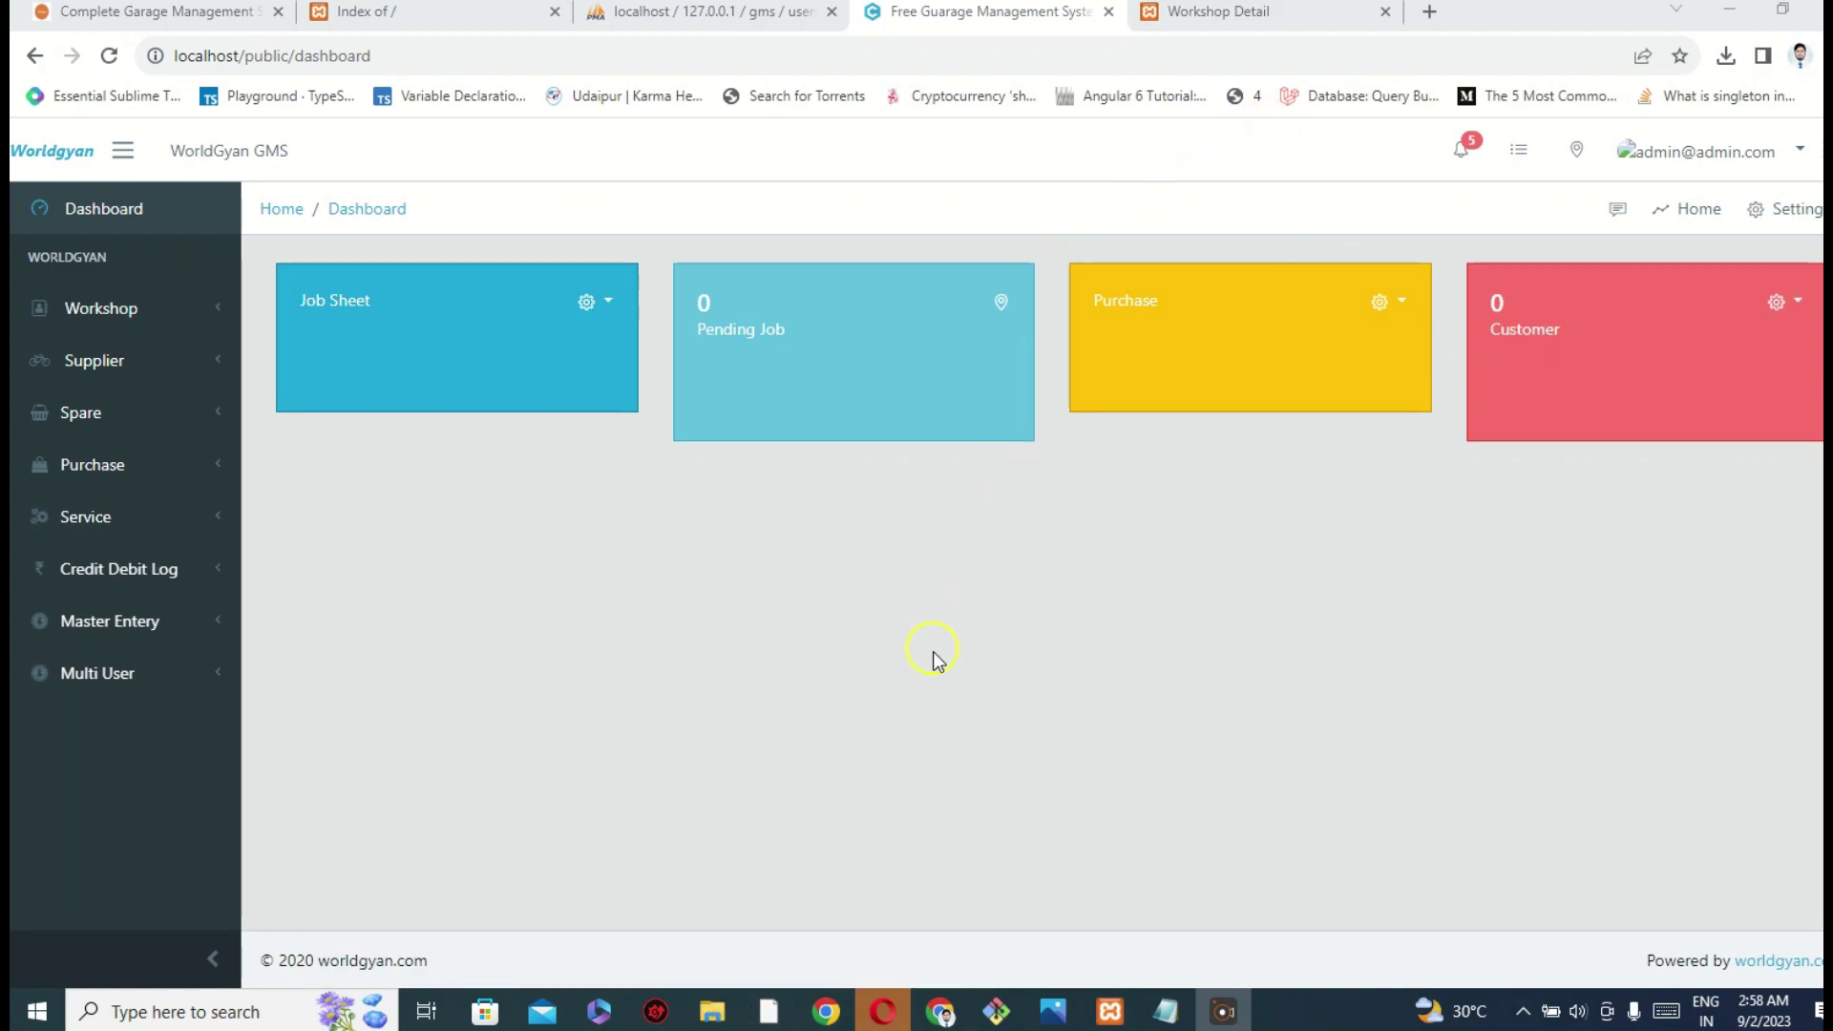
- Switch to File Explorer, open the gms24 folder in Downloads and select xampp-windows-x64-7.4.33-0-VC15-installer.exe
{"action": "mouse_move", "coordinate": [708, 1019]}
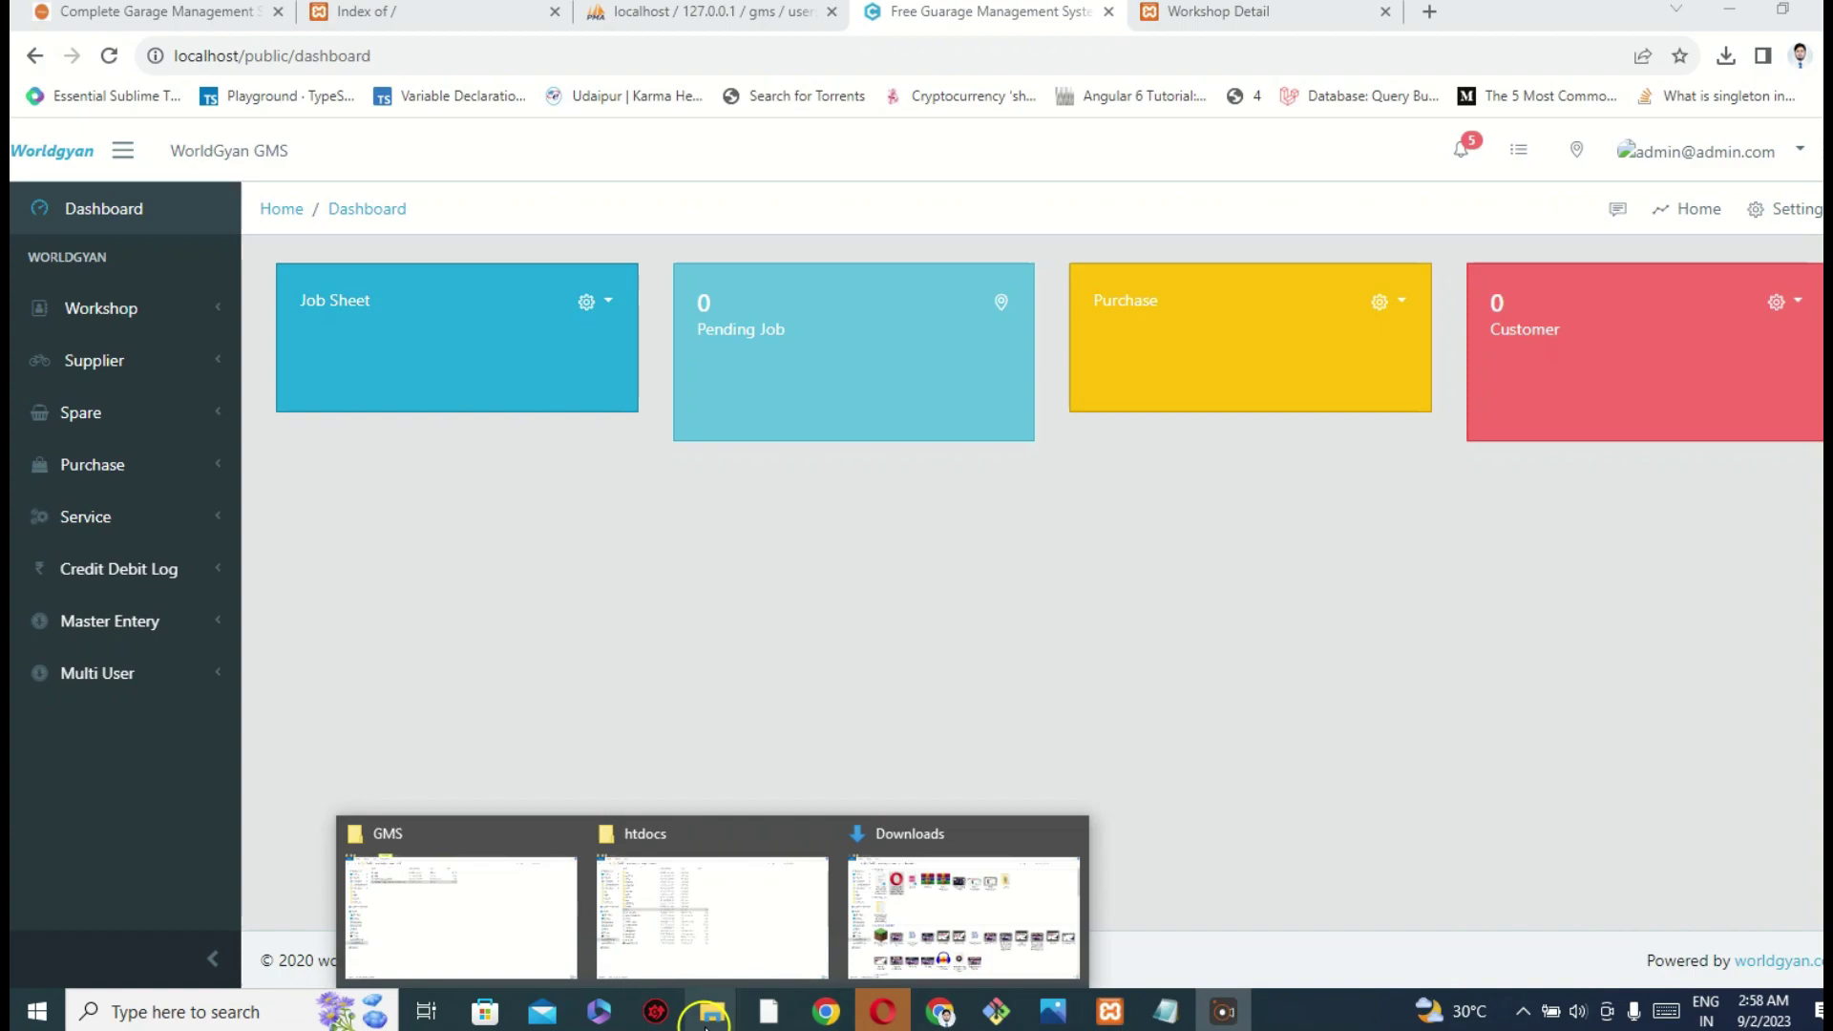
{"action": "left_click", "coordinate": [897, 878]}
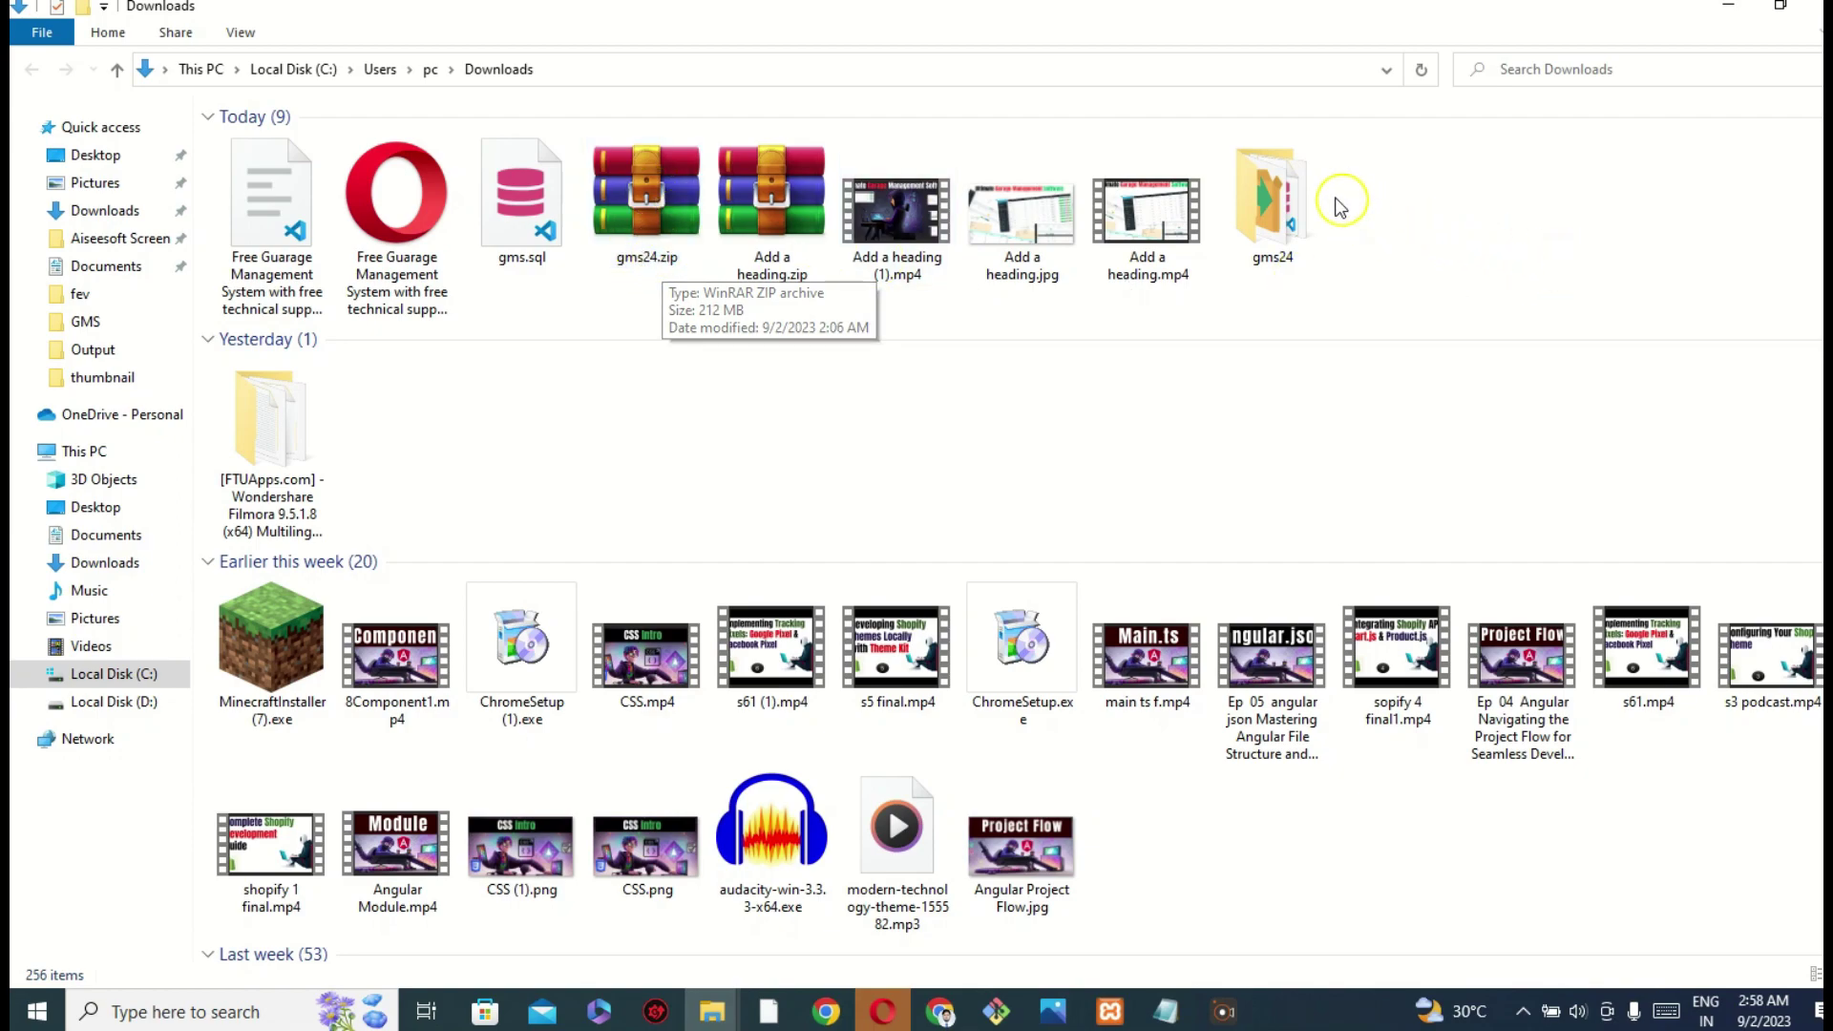
{"action": "left_click", "coordinate": [1276, 196]}
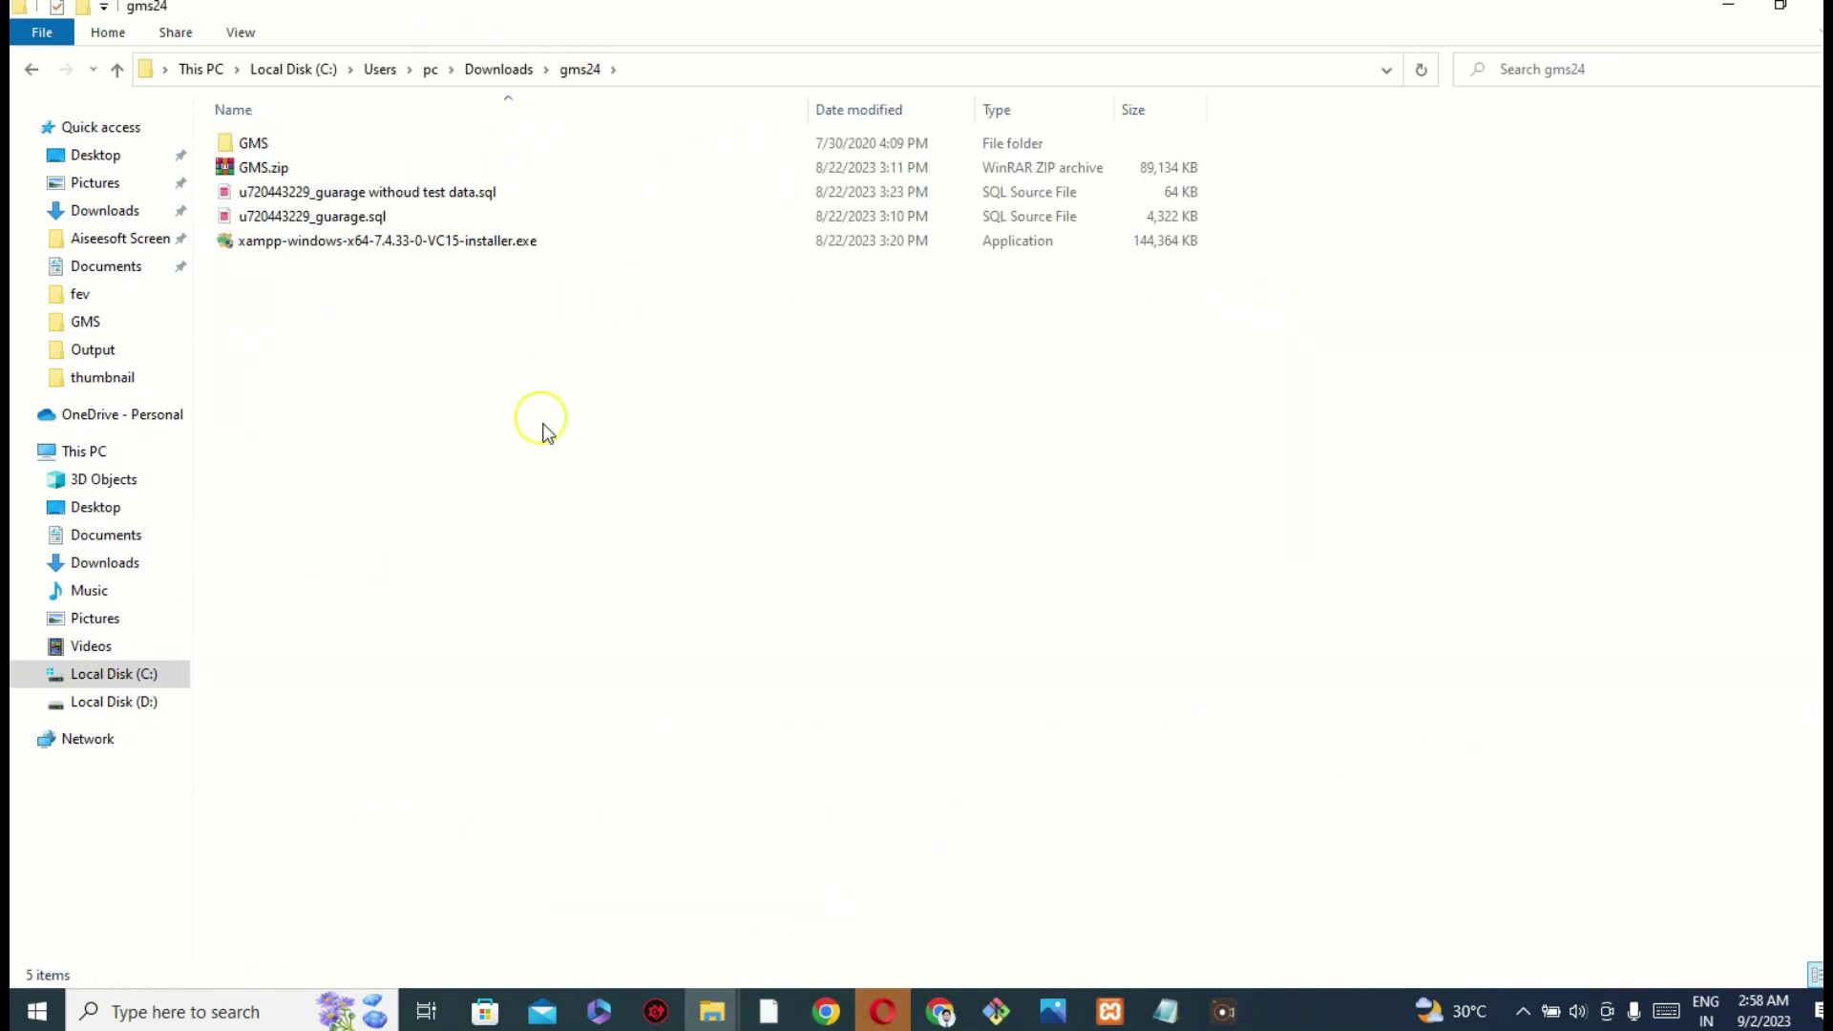
{"action": "left_click", "coordinate": [305, 244]}
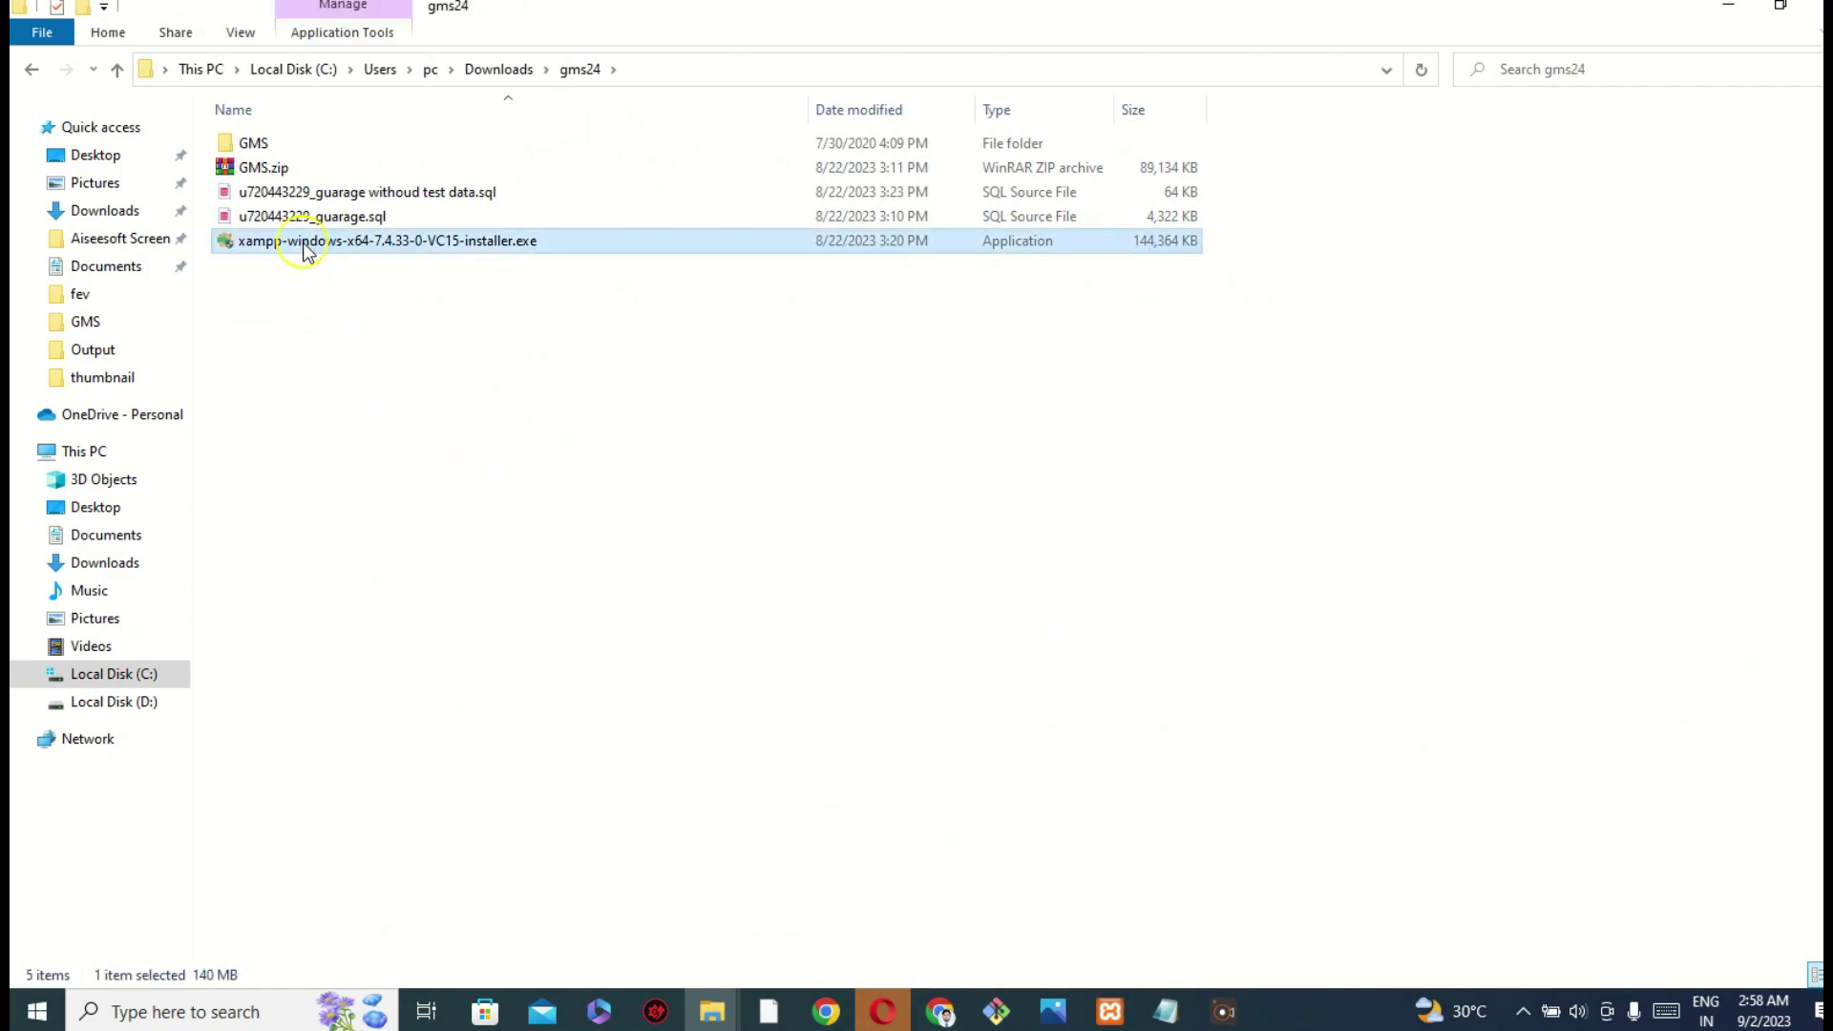
- Bring up the XAMPP Control Panel to review its modules and return to the gms24 folder
{"action": "left_click", "coordinate": [1103, 1008]}
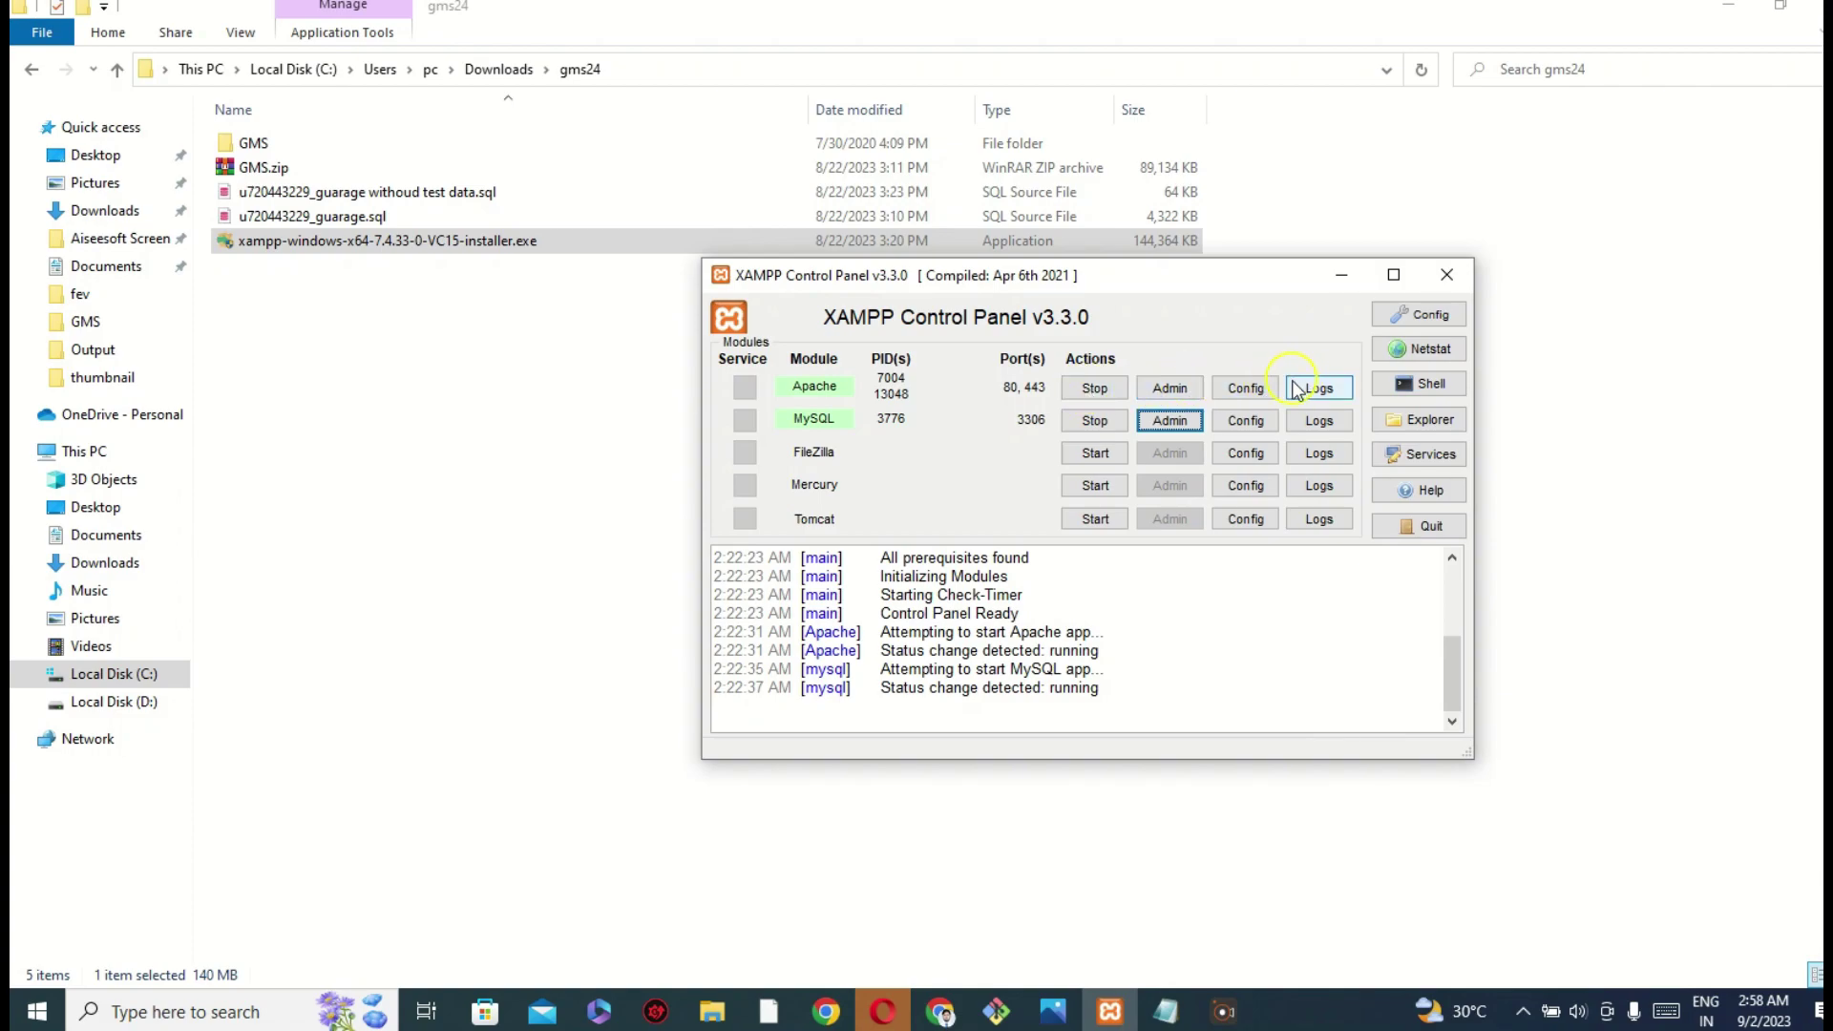
{"action": "mouse_move", "coordinate": [948, 1021]}
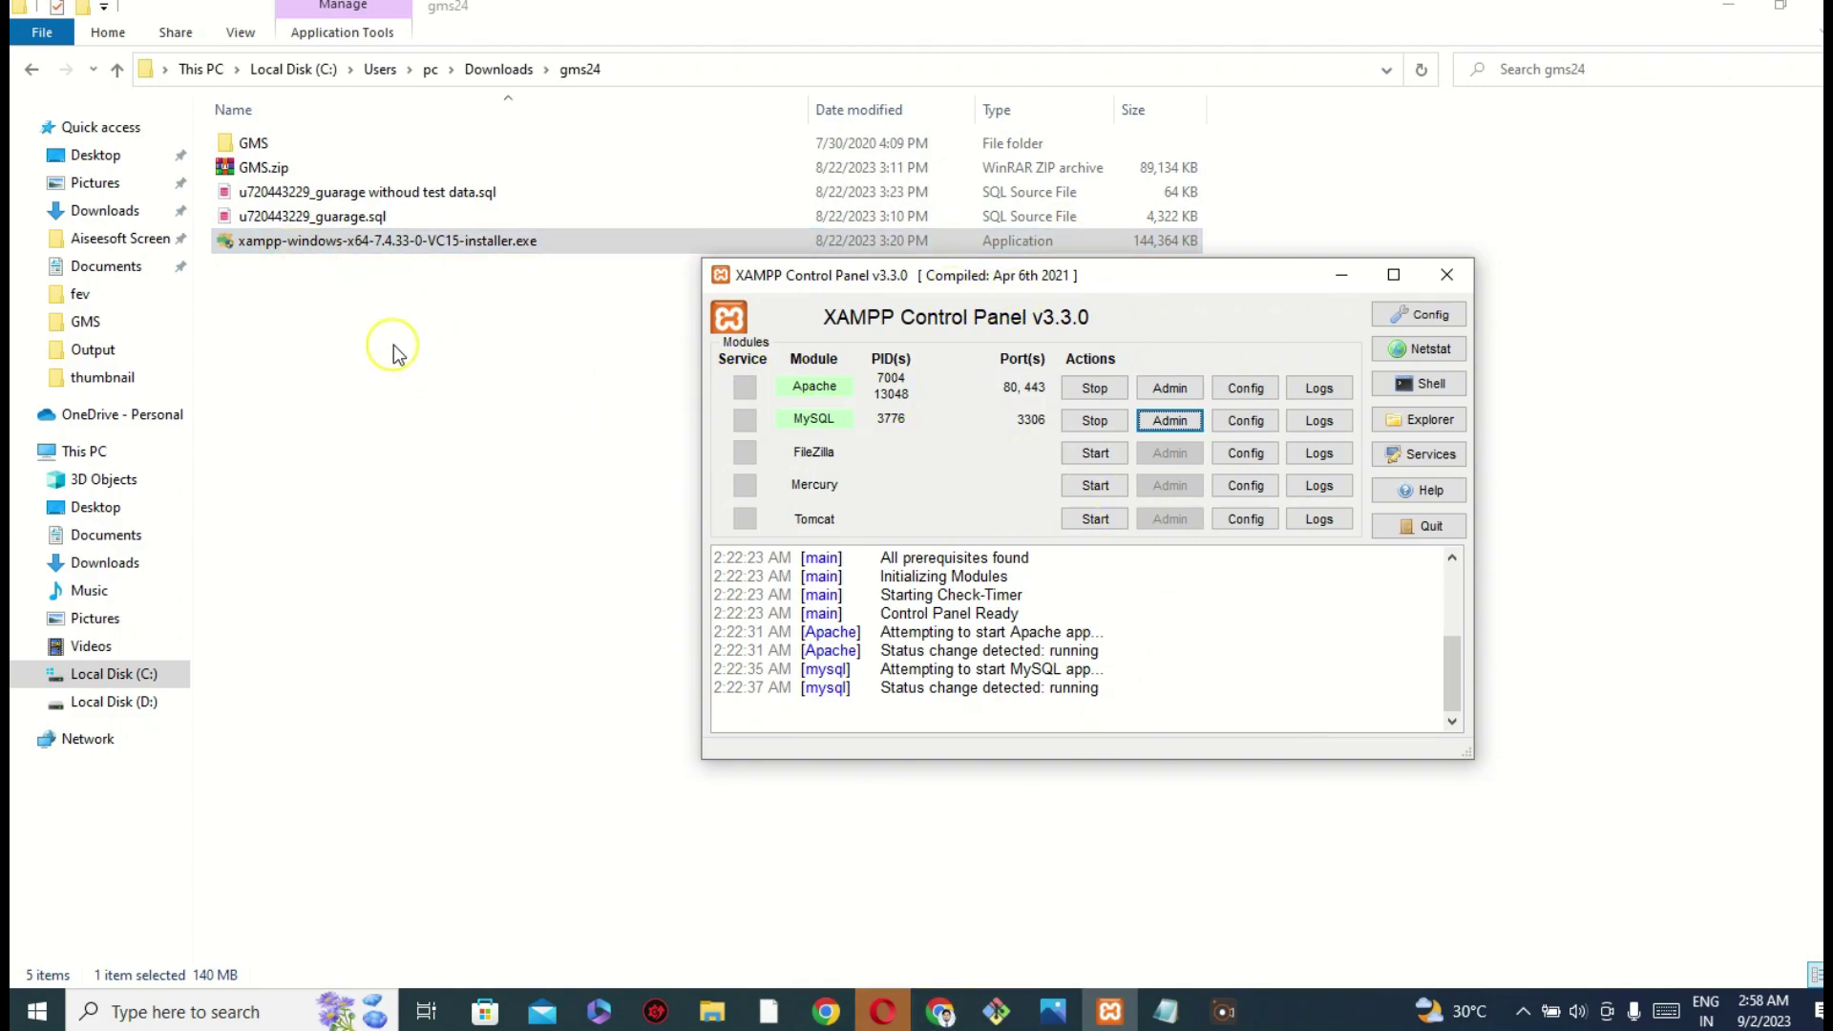
{"action": "left_click", "coordinate": [416, 319]}
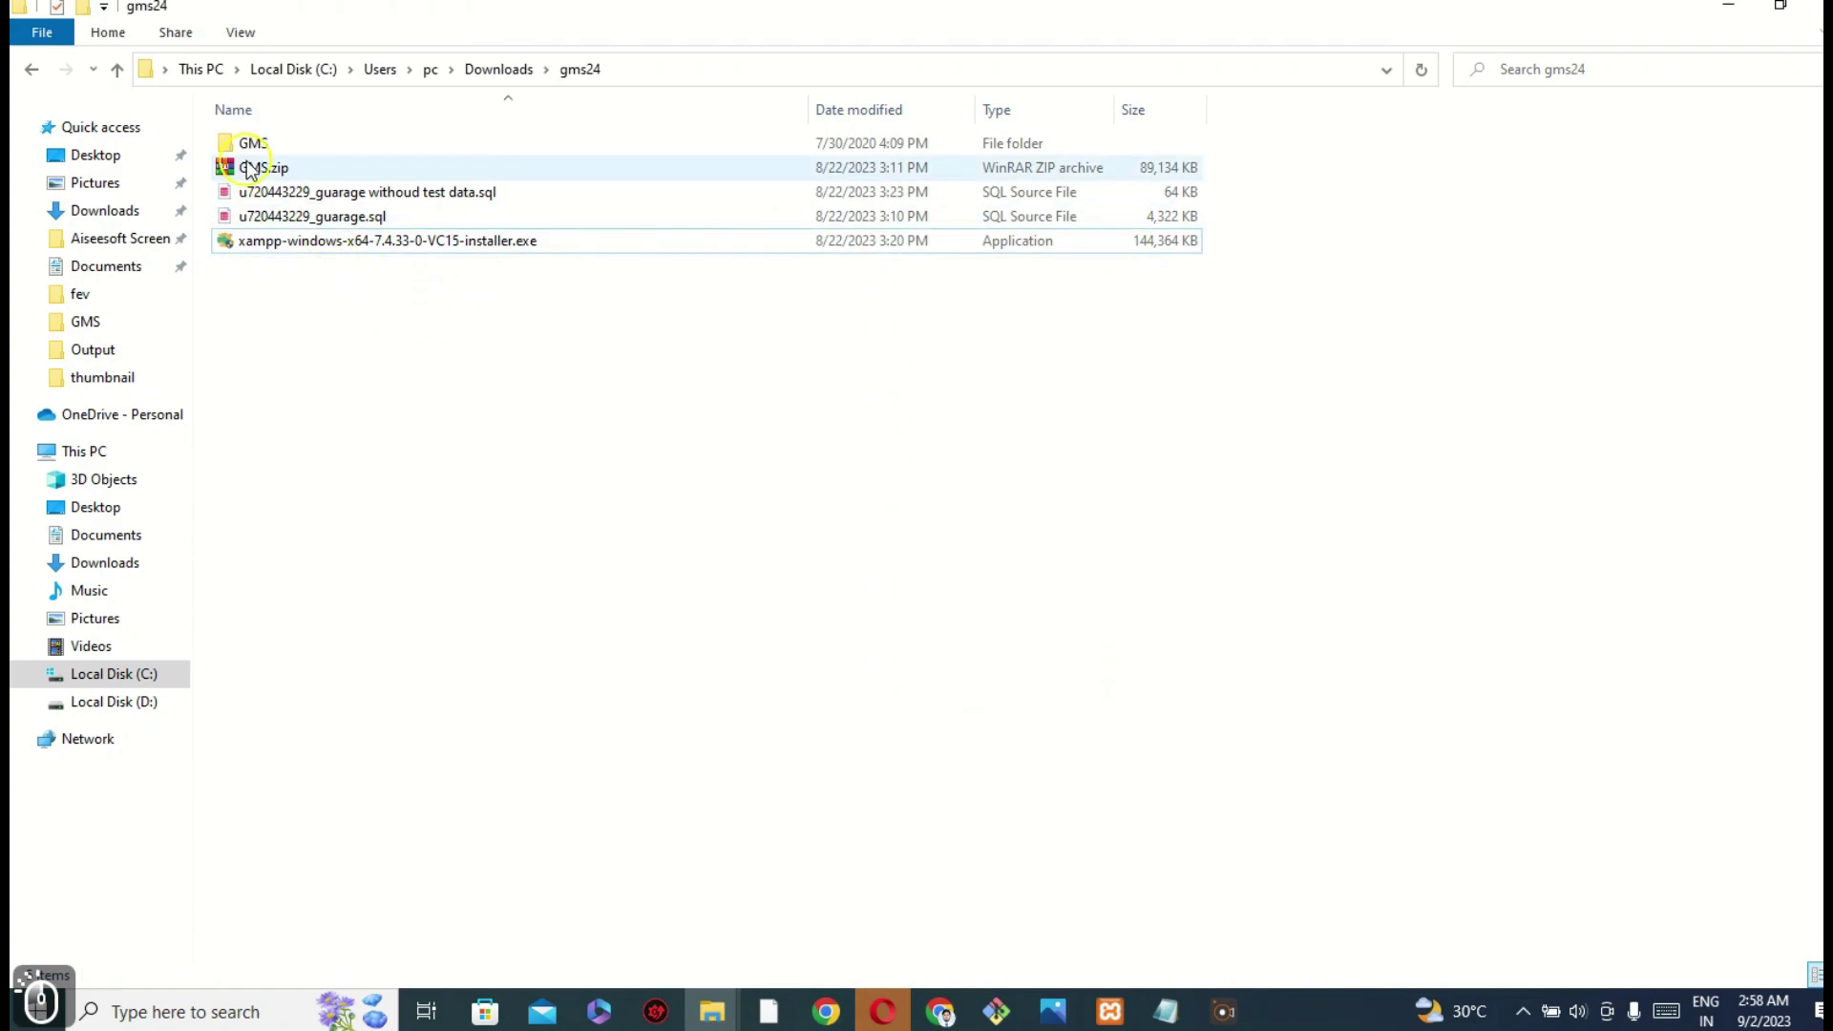
- Switch to Chrome and load localhost/phpmyadmin in the tab showing the users table
{"action": "mouse_move", "coordinate": [948, 1021]}
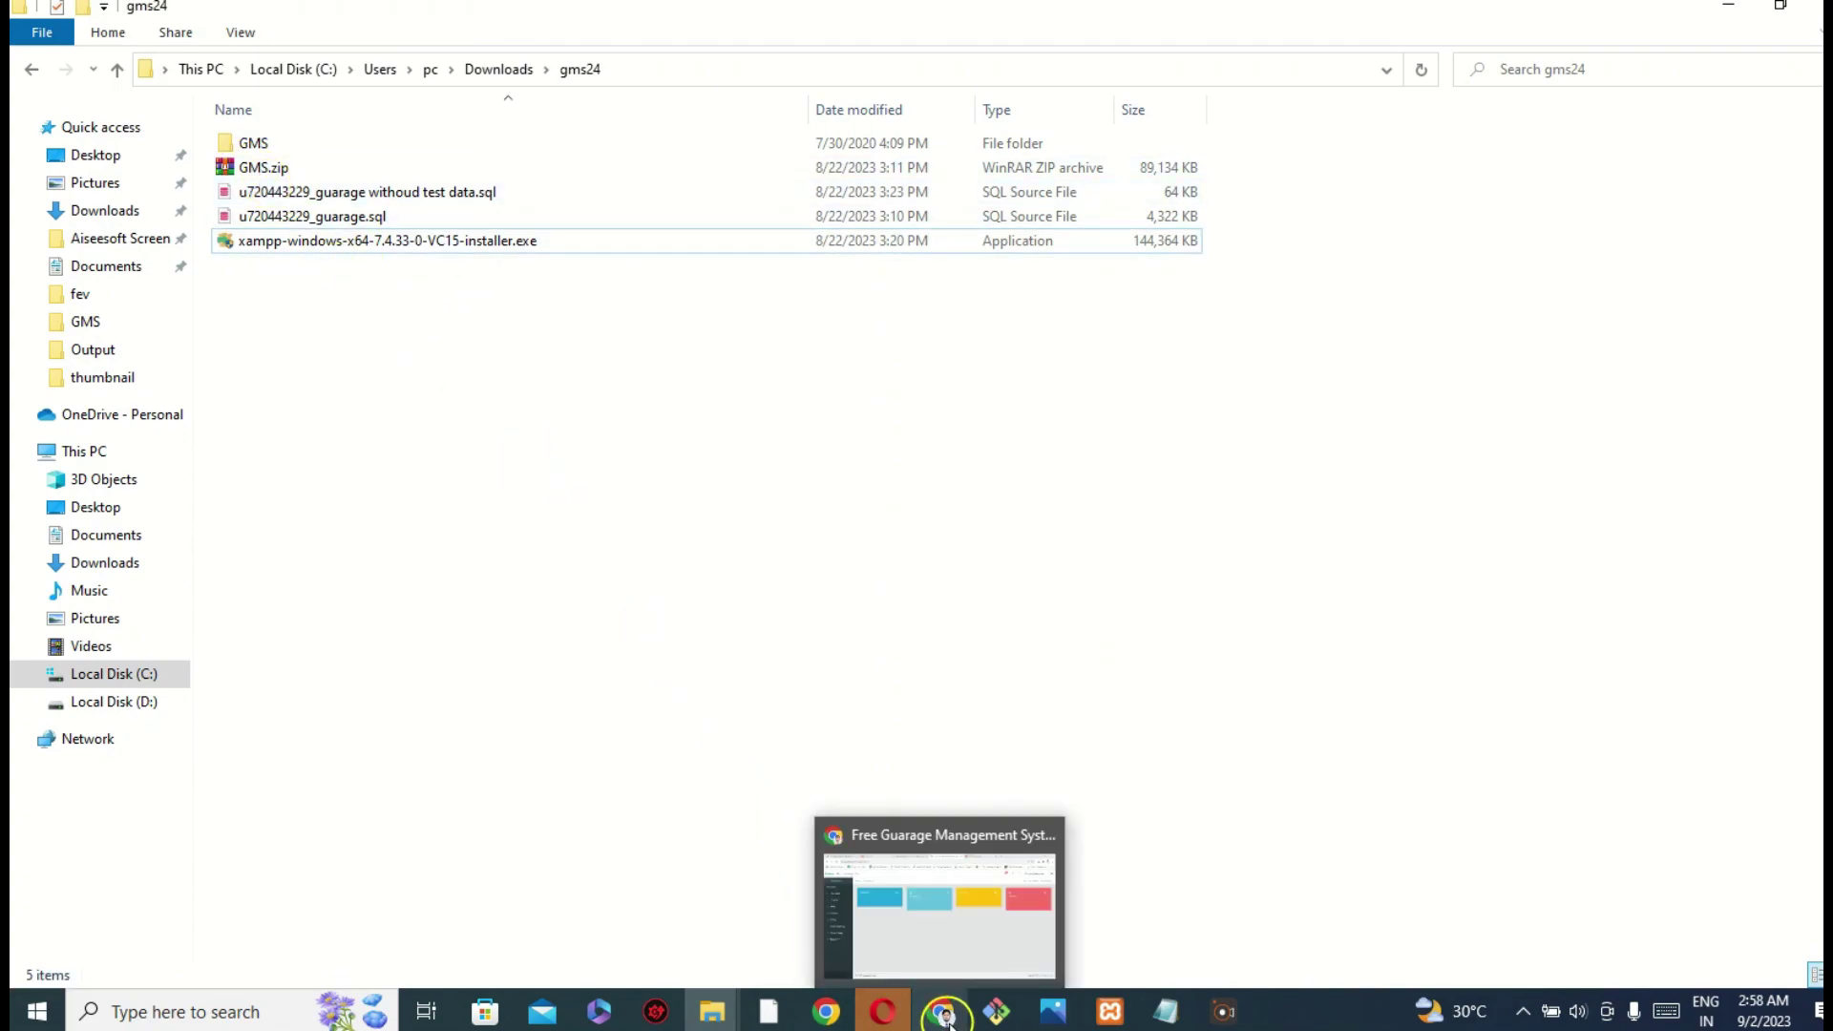
{"action": "left_click", "coordinate": [947, 1021]}
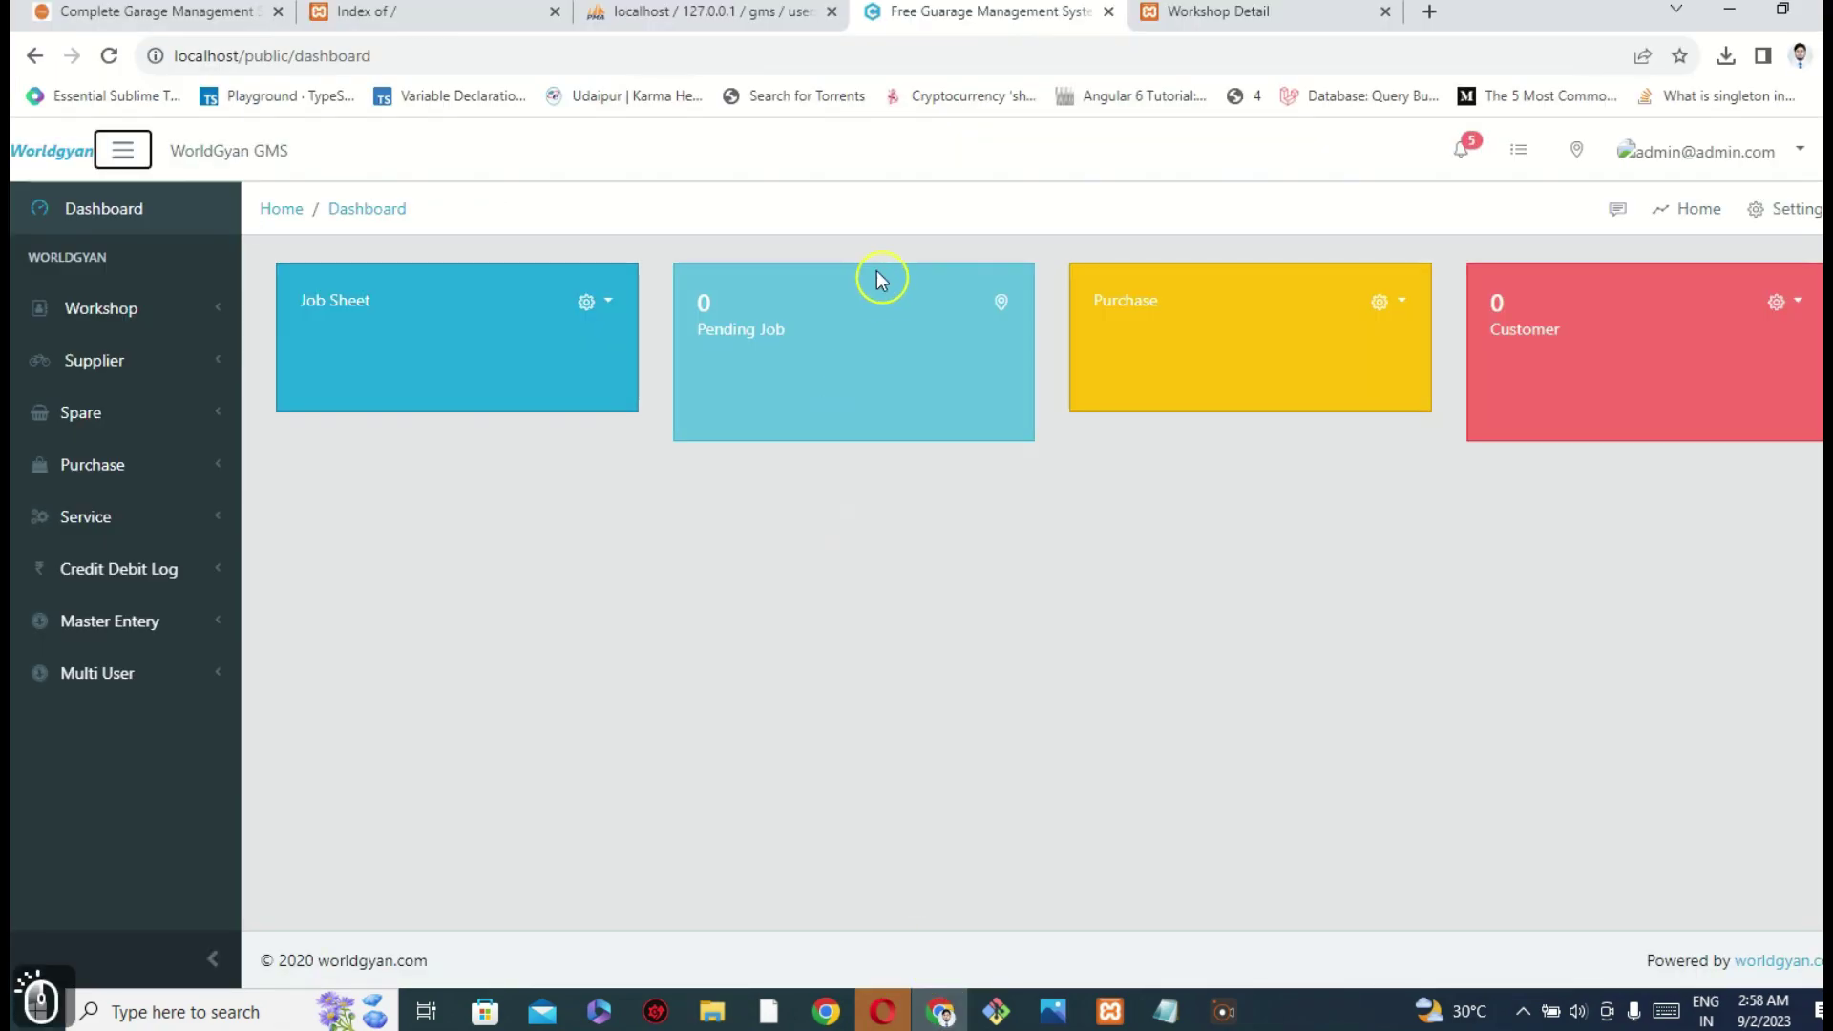
{"action": "left_click", "coordinate": [679, 13]}
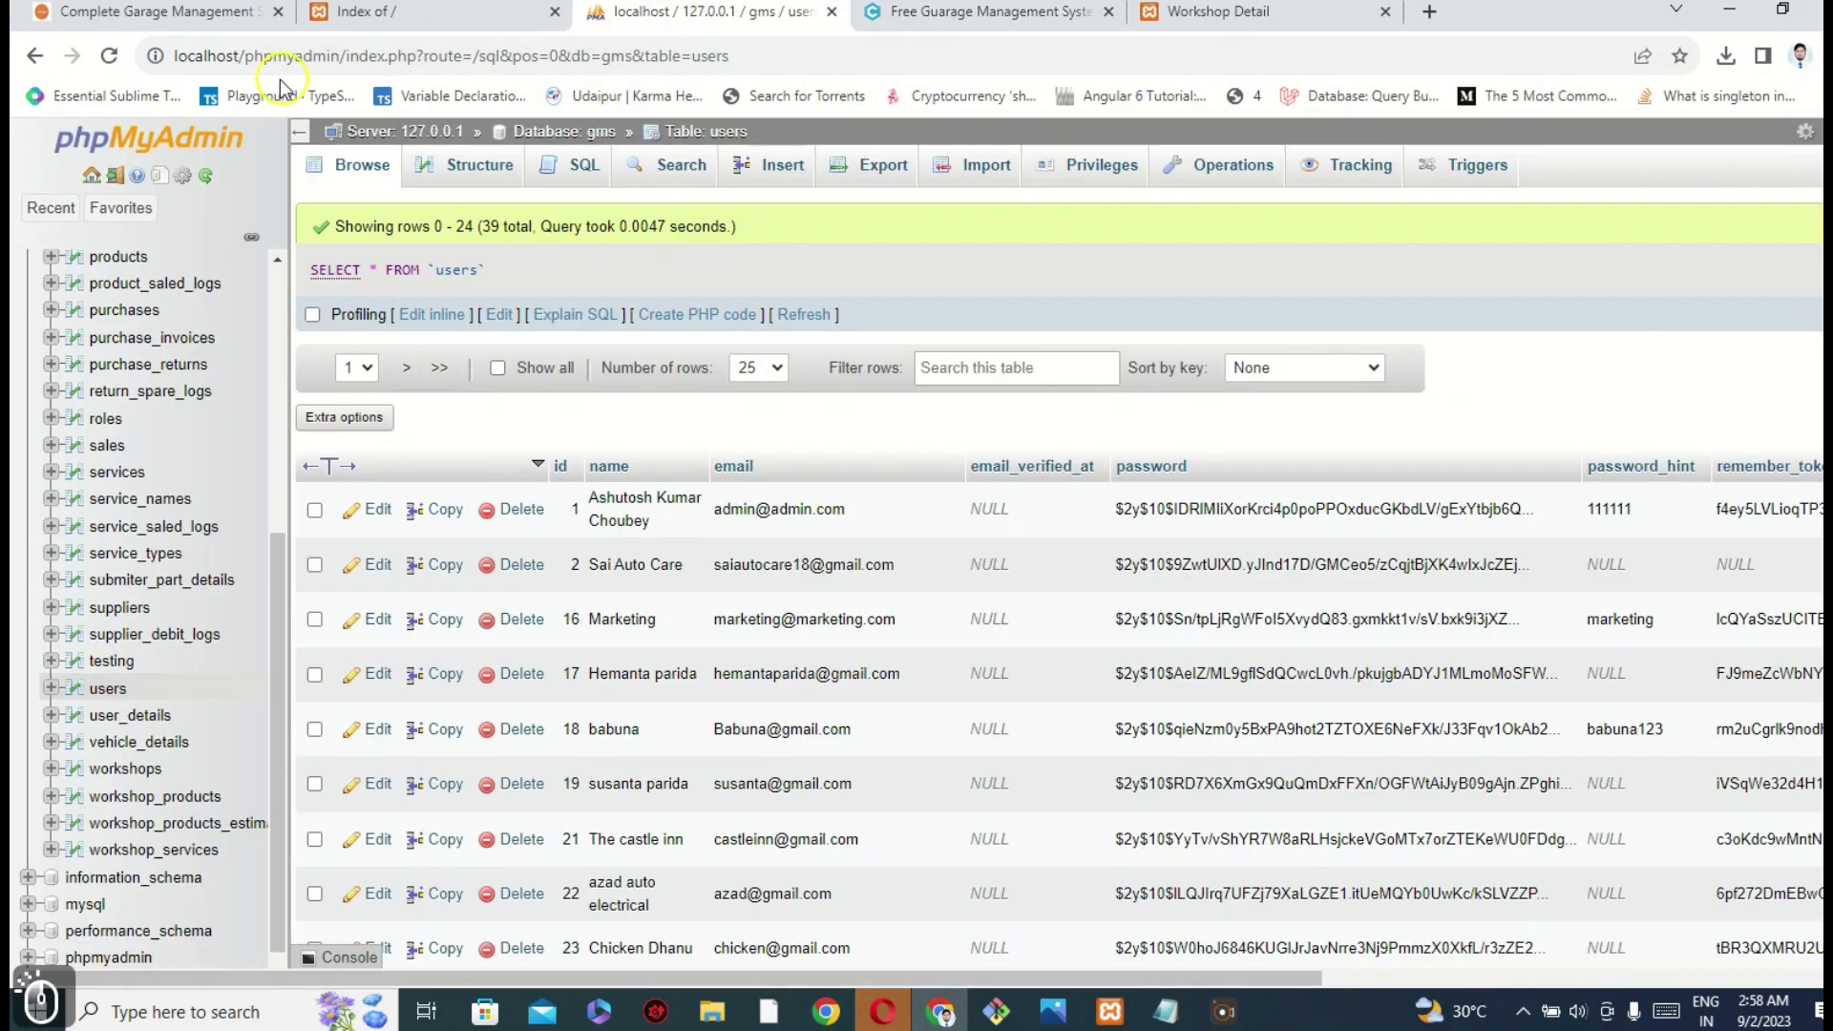
{"action": "left_click", "coordinate": [335, 56]}
{"action": "key", "text": "BackSpace"}
{"action": "type", "text": "localhost/phpmyadmins"}
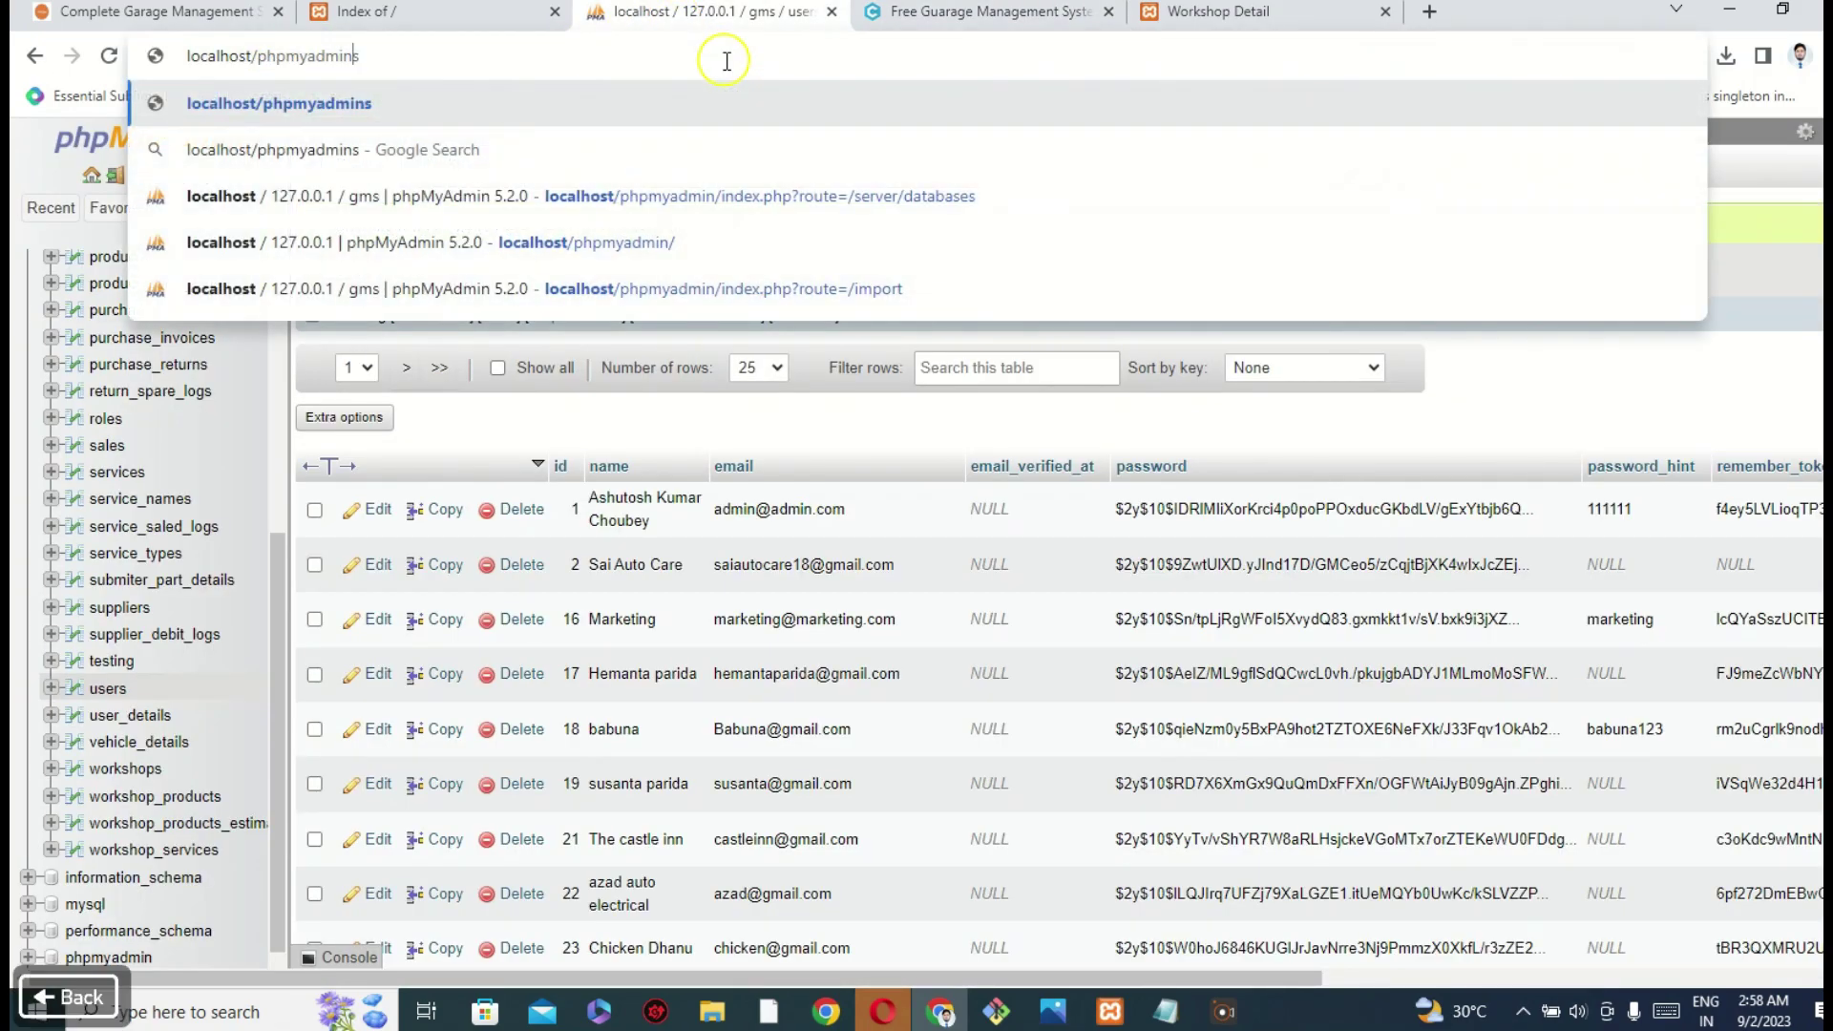
{"action": "key", "text": "Return"}
{"action": "left_click", "coordinate": [462, 57]}
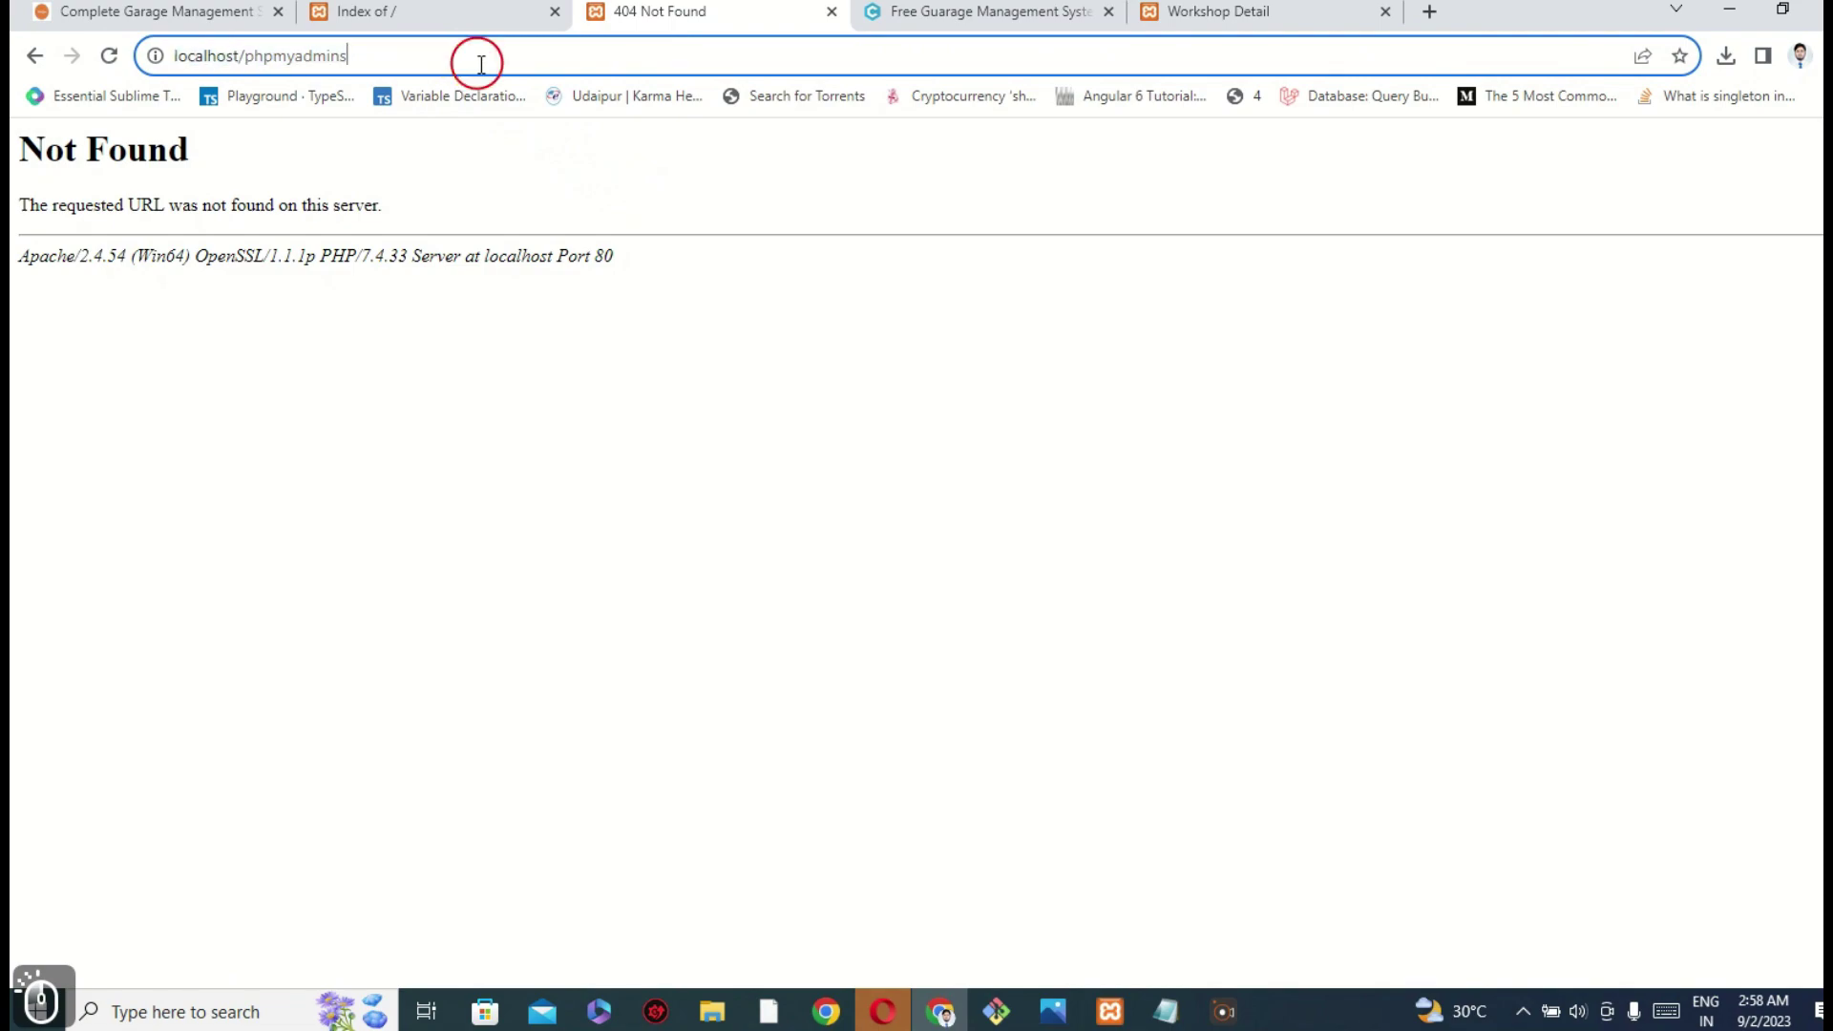
{"action": "key", "text": "BackSpace"}
{"action": "key", "text": "Return"}
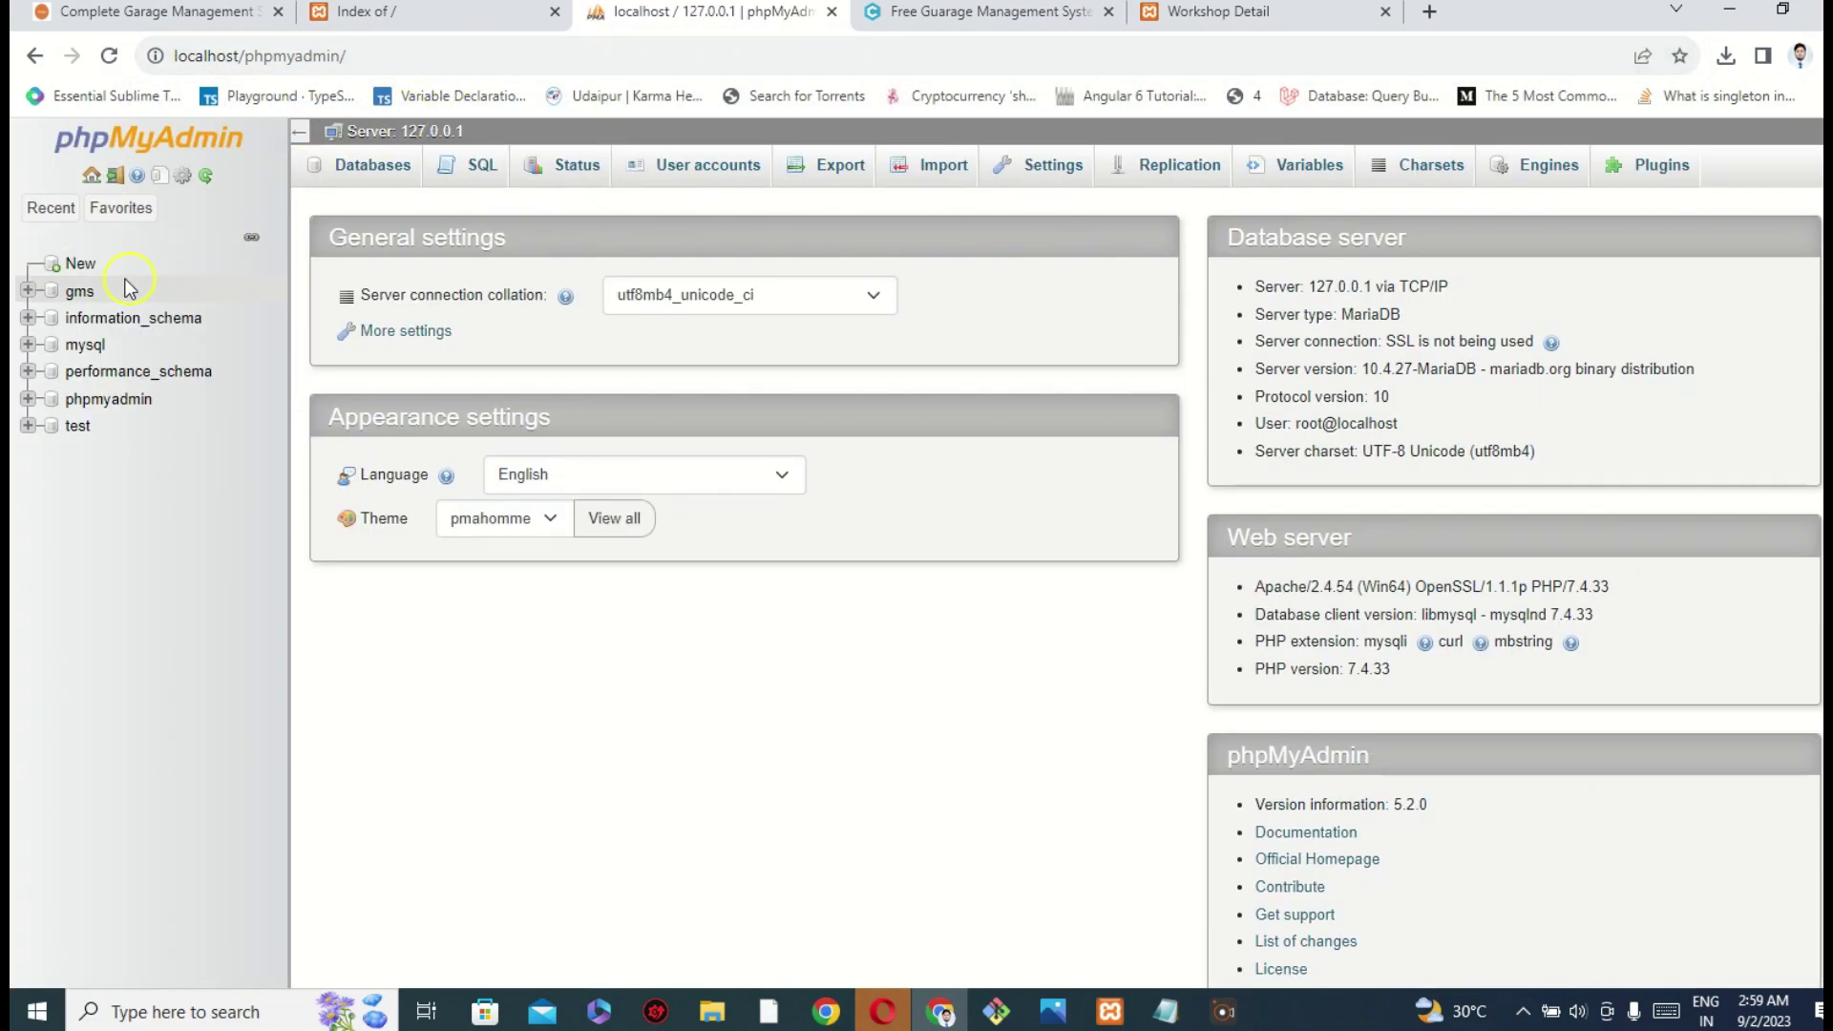
- Open the new-database page in phpMyAdmin and examine the database name and collation fields for creating a database
{"action": "left_click", "coordinate": [76, 260]}
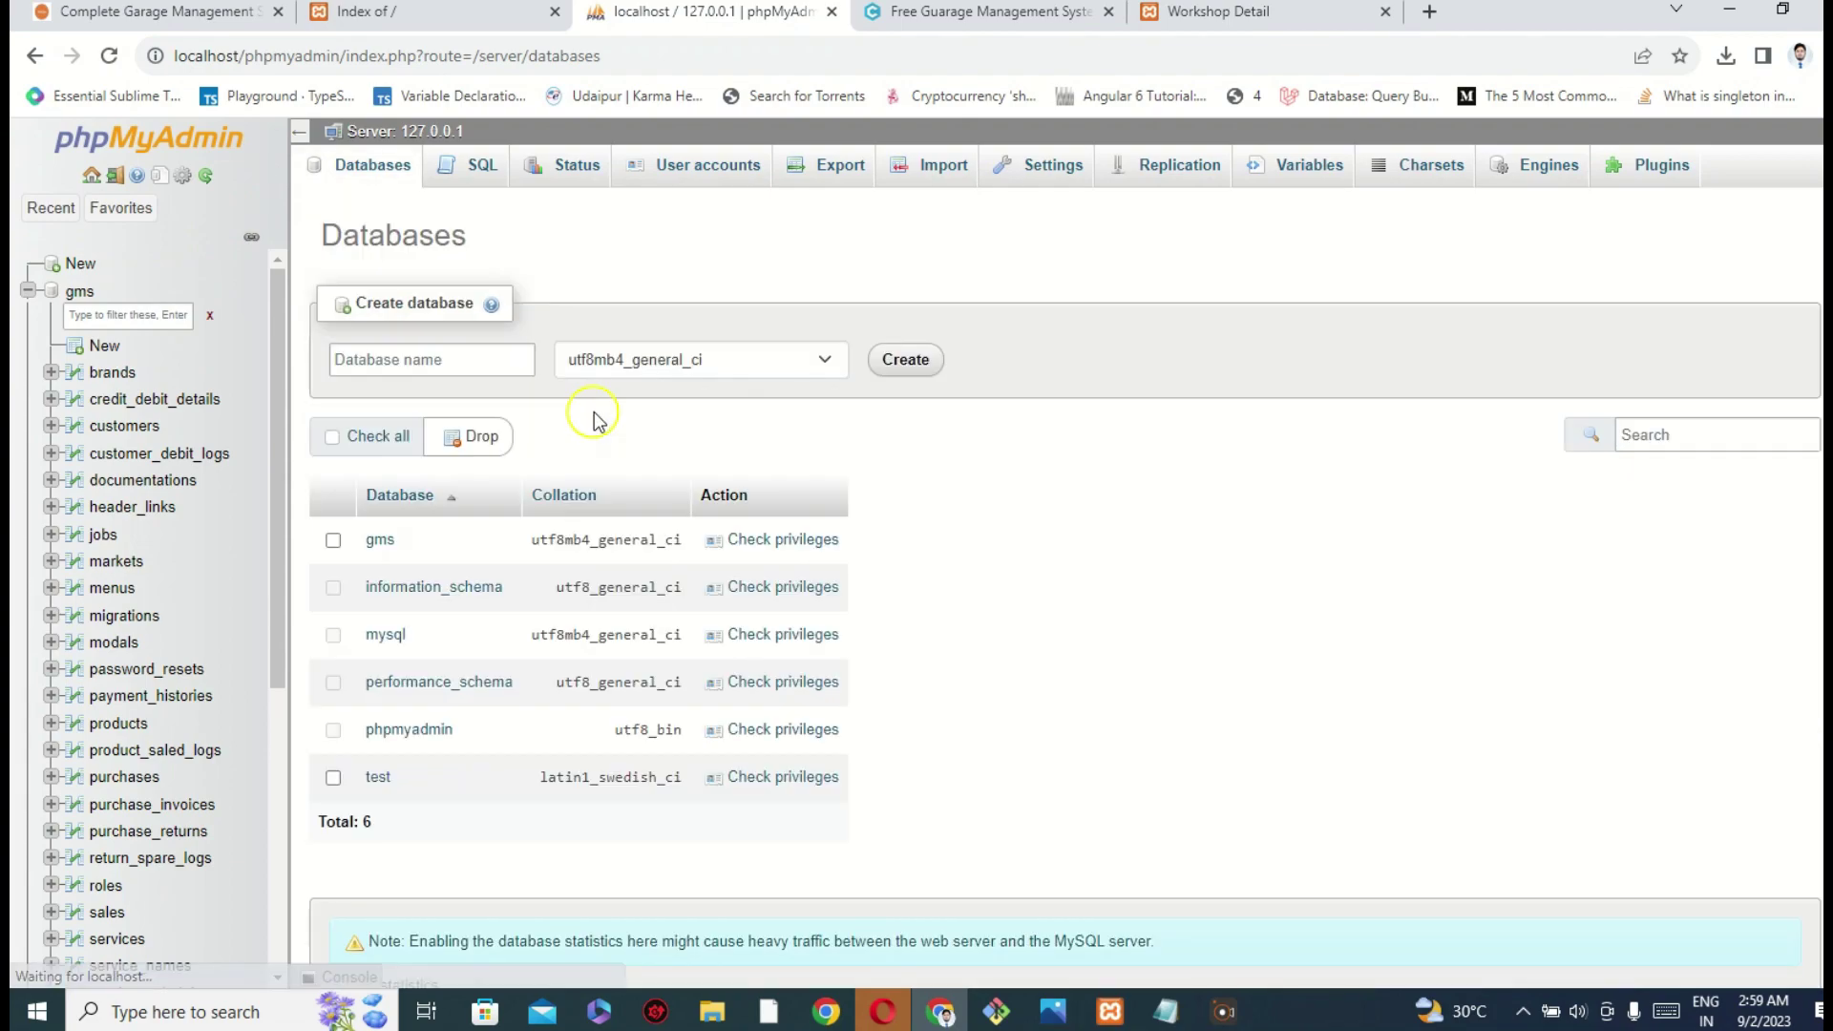
{"action": "left_click", "coordinate": [405, 357]}
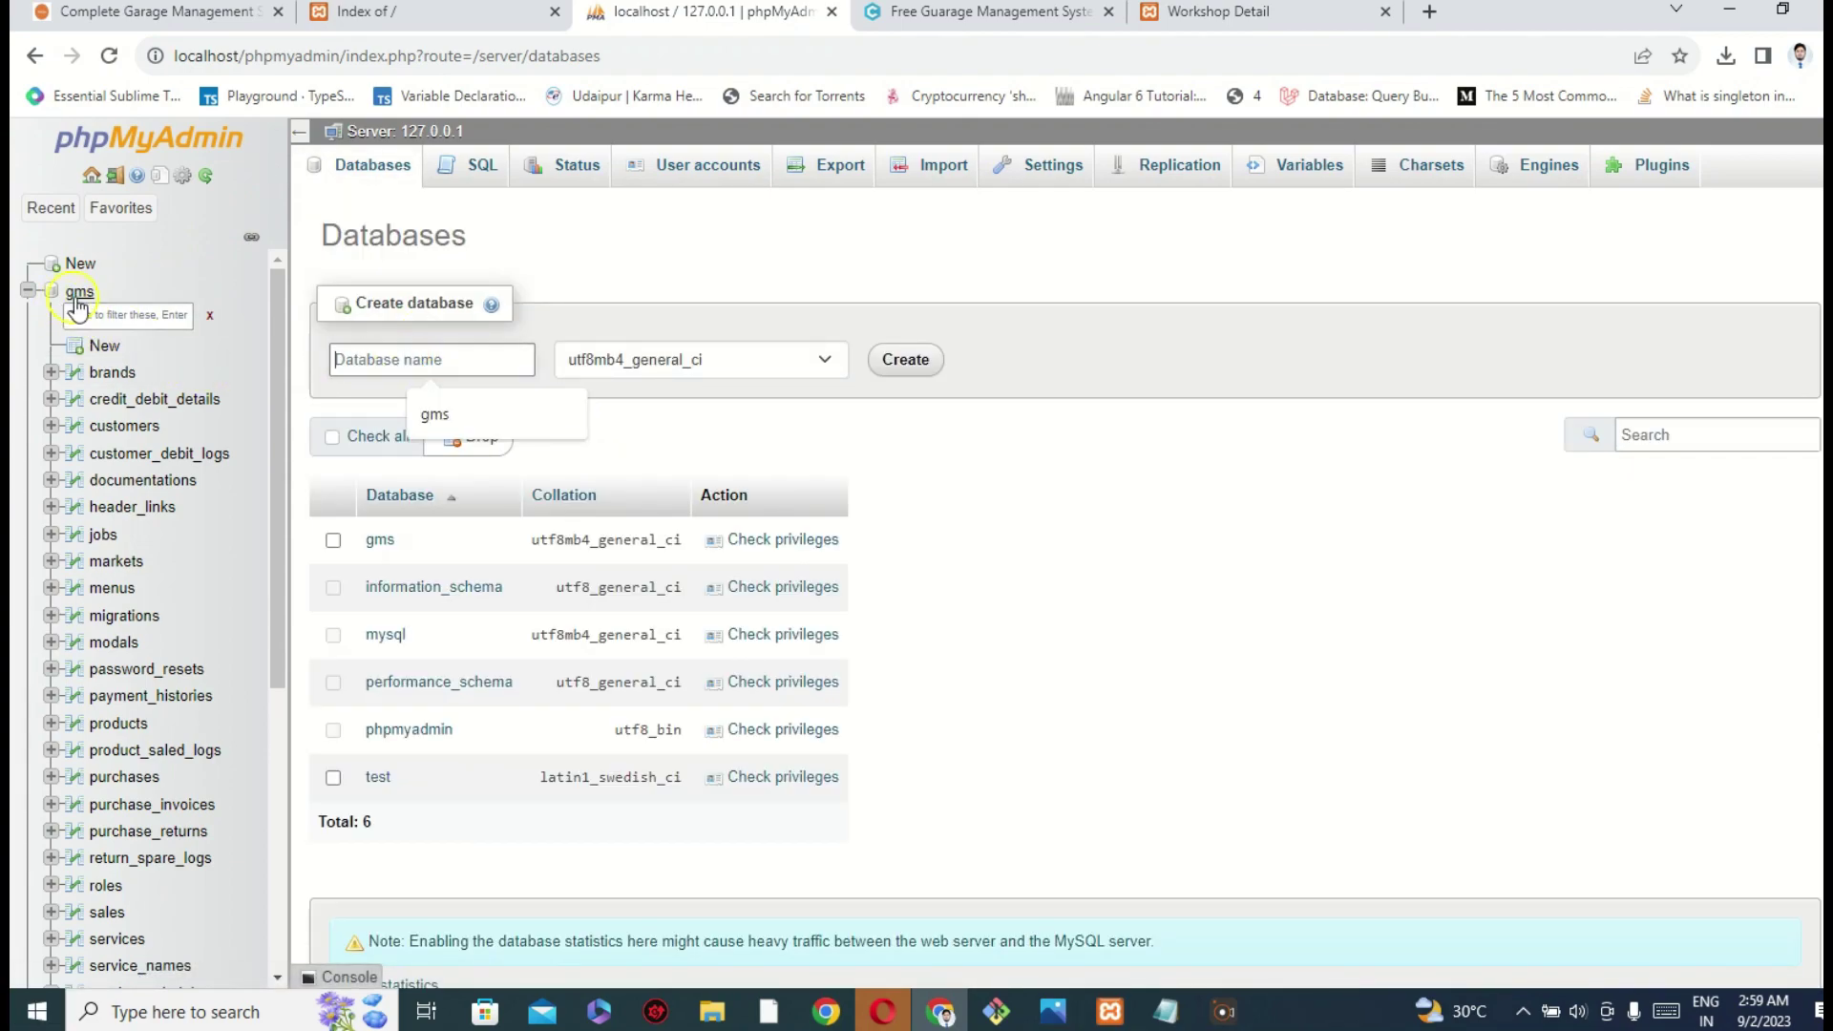
{"action": "left_click", "coordinate": [405, 360]}
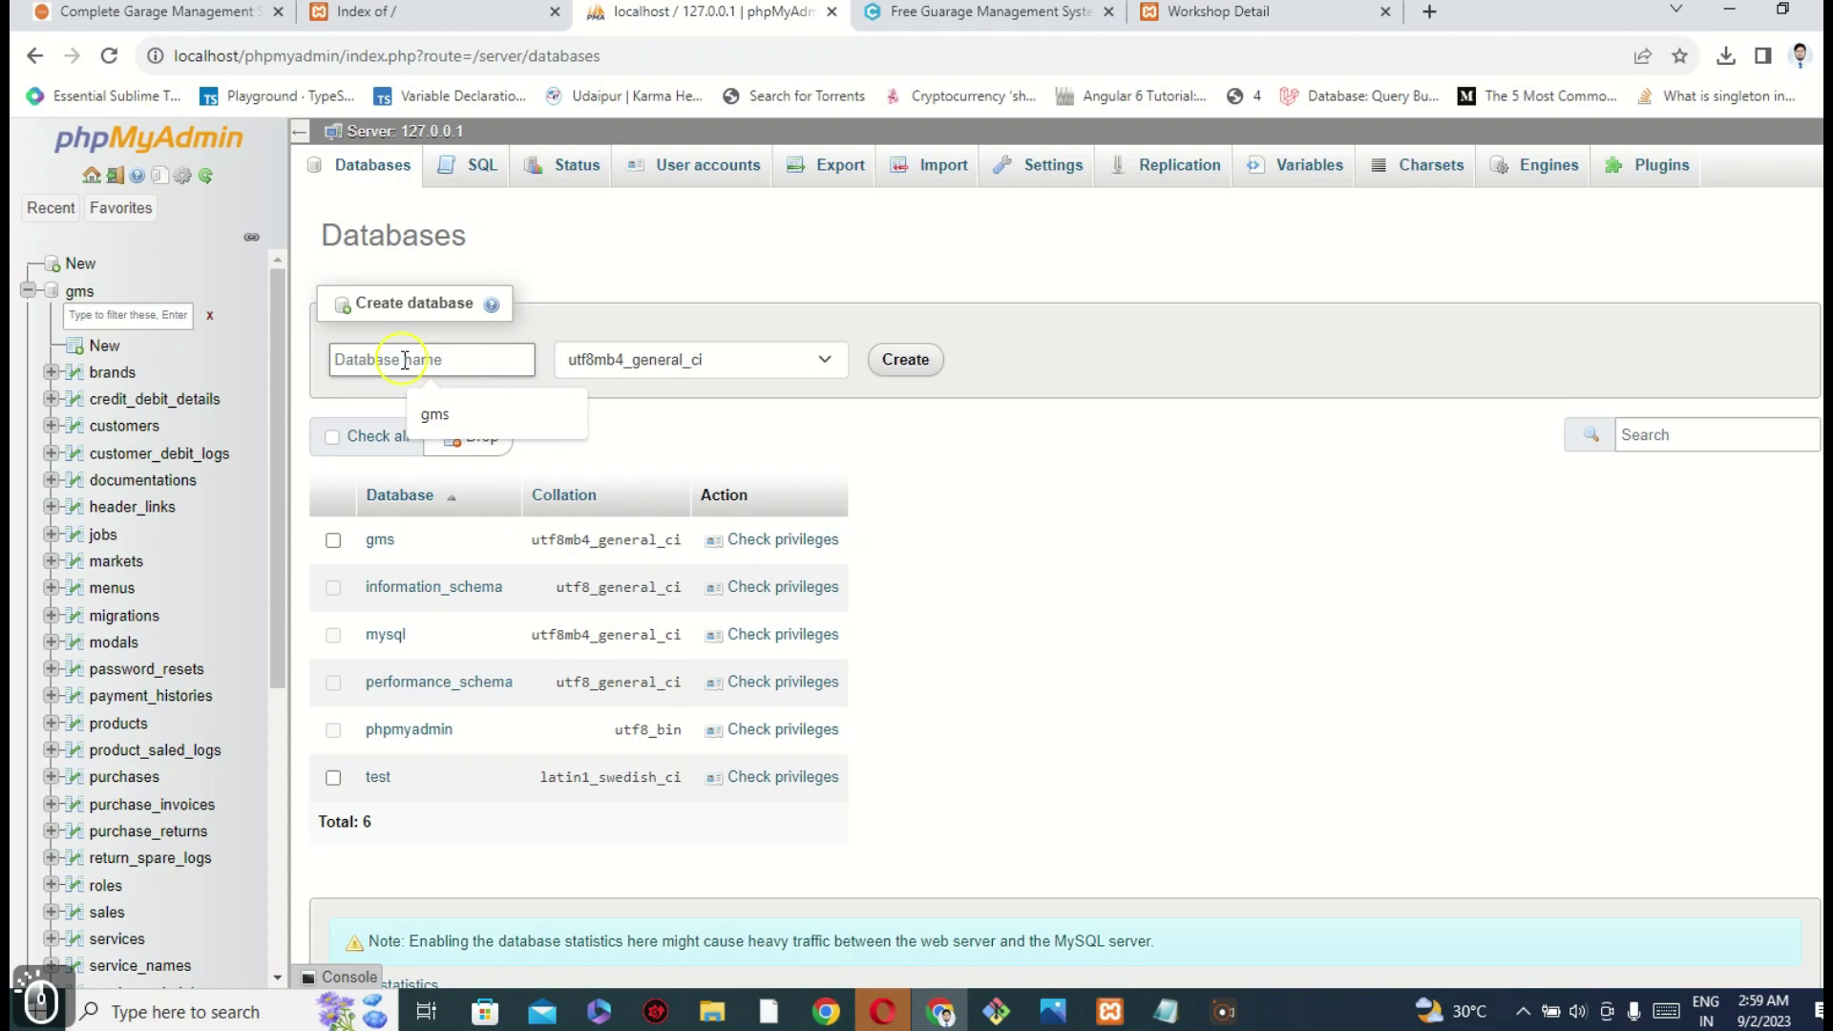
{"action": "left_click", "coordinate": [1034, 418]}
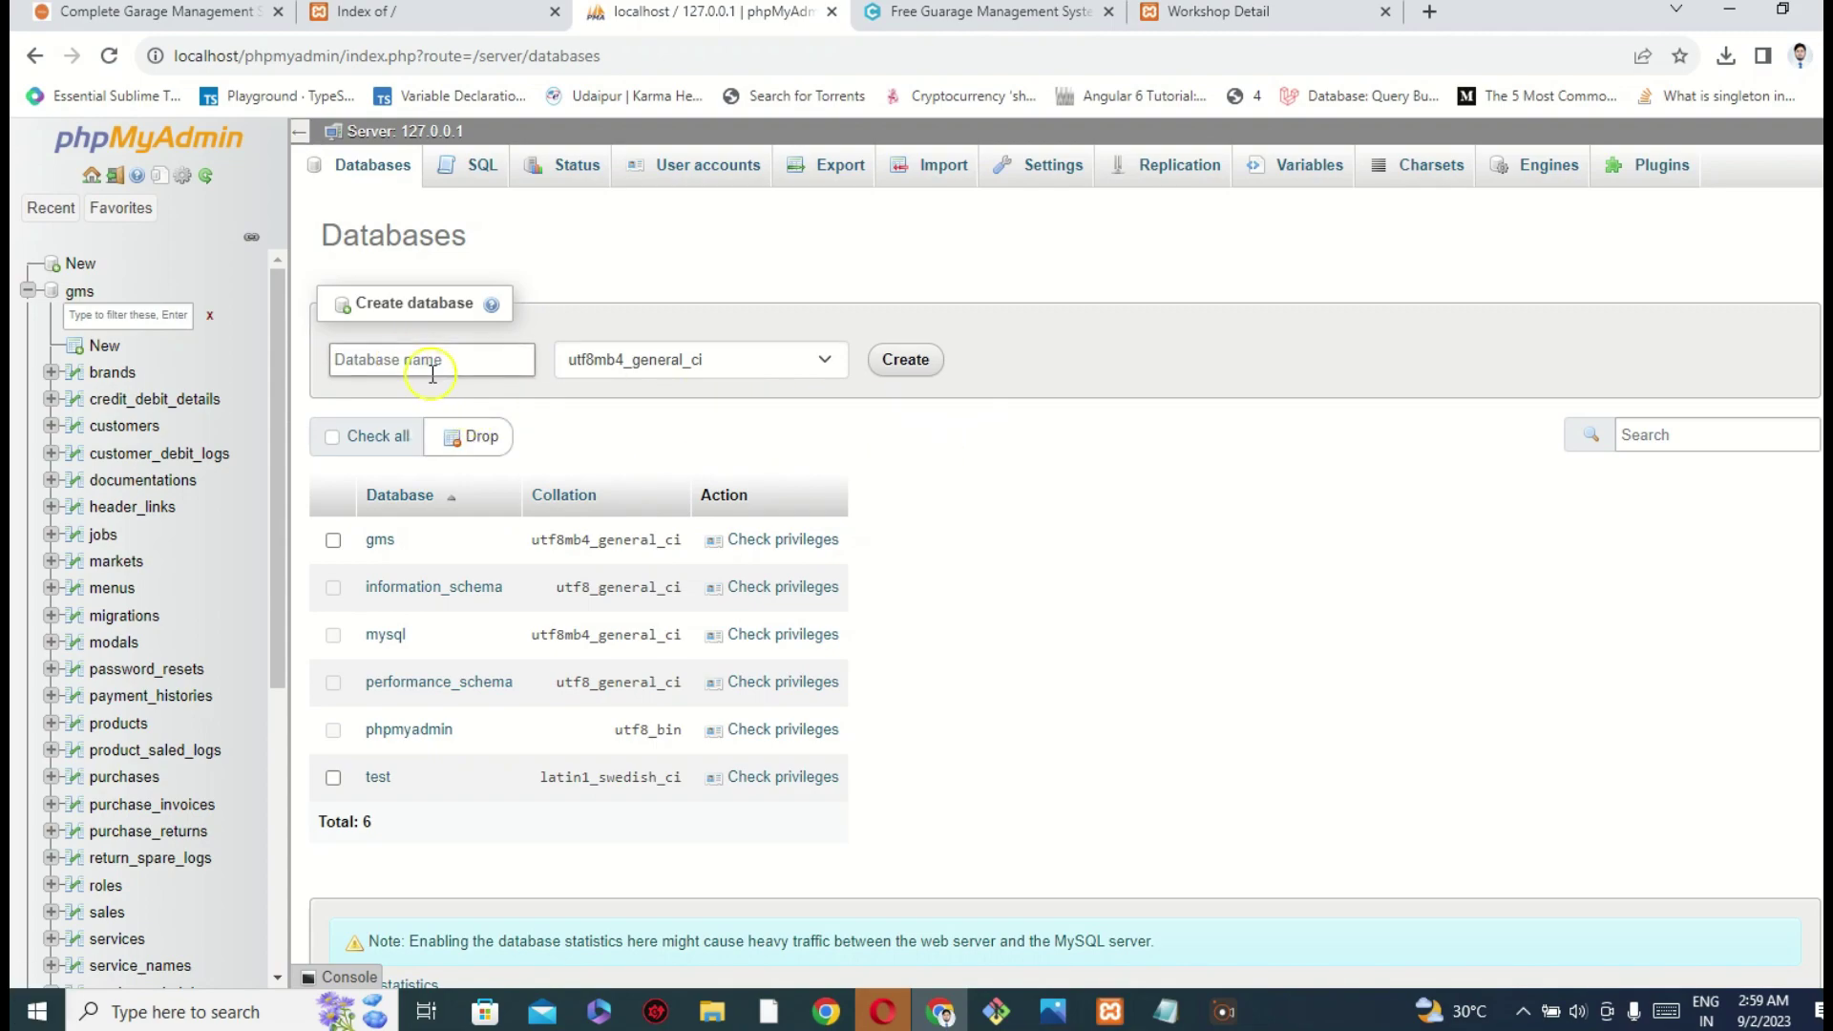
{"action": "scroll", "coordinate": [1072, 512], "scroll_direction": "down", "scroll_amount": 1}
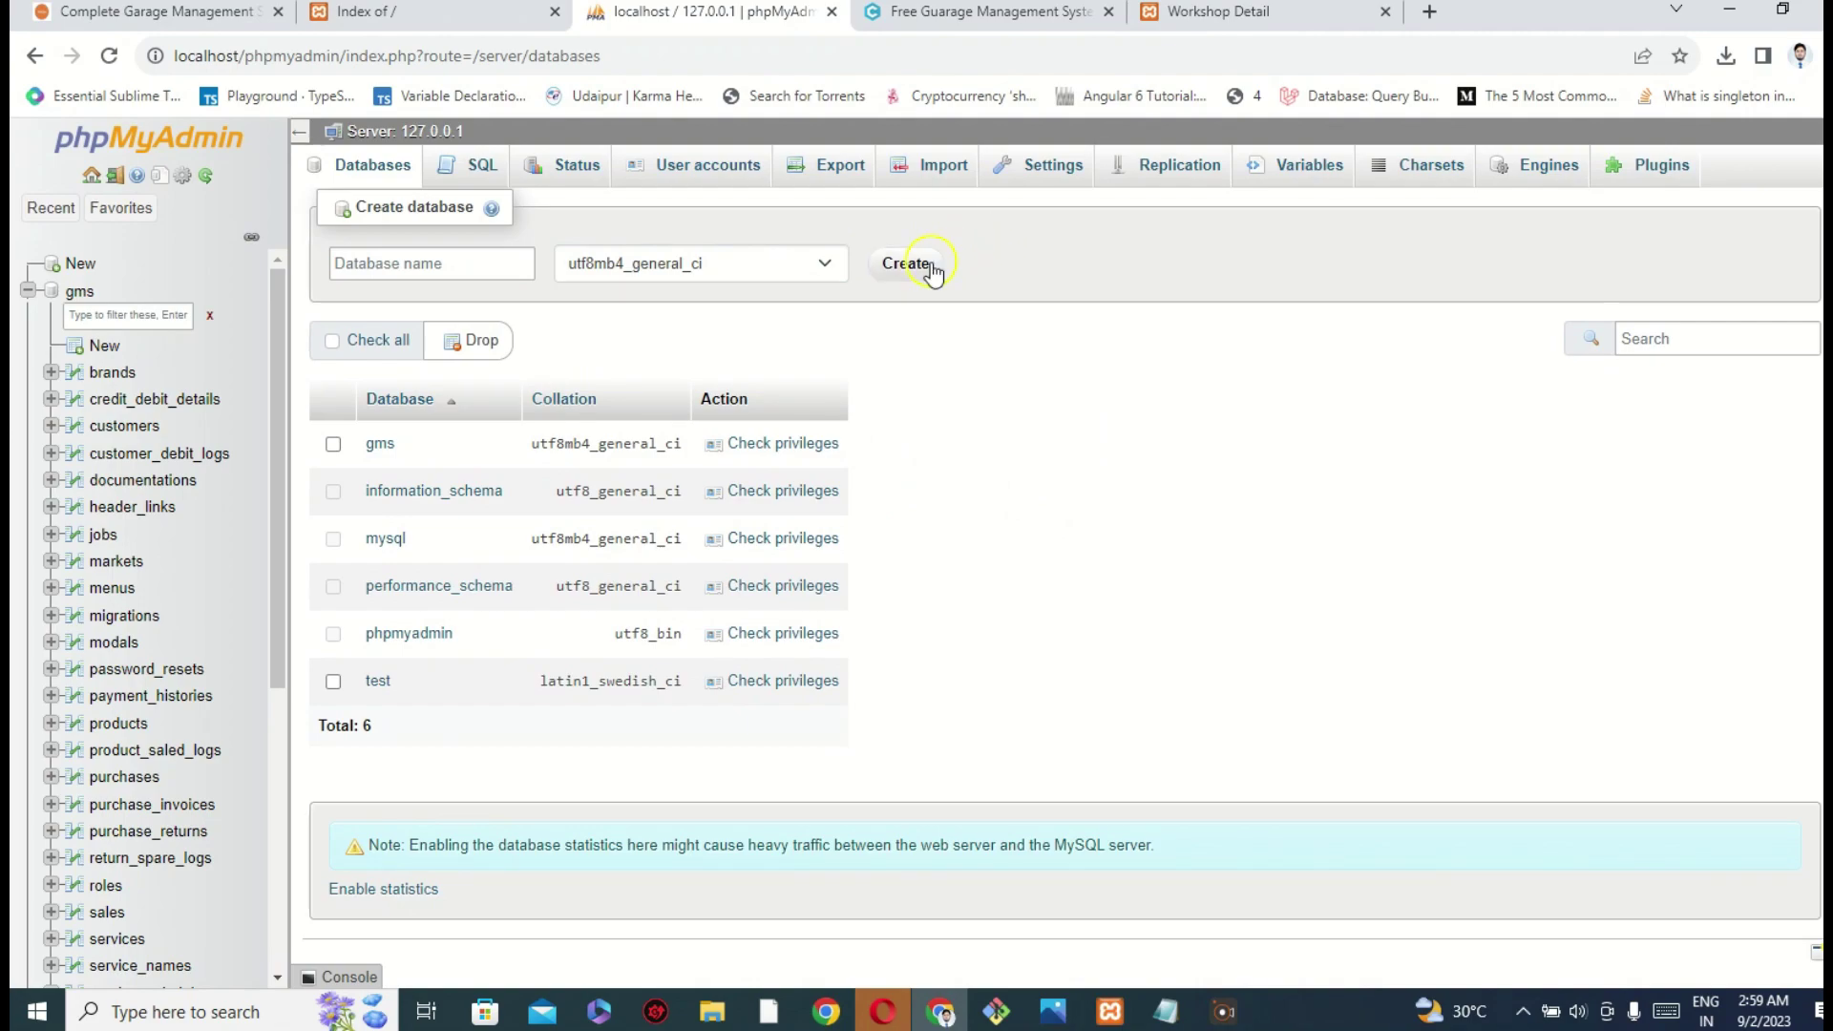
{"action": "scroll", "coordinate": [990, 380], "scroll_direction": "up", "scroll_amount": 1}
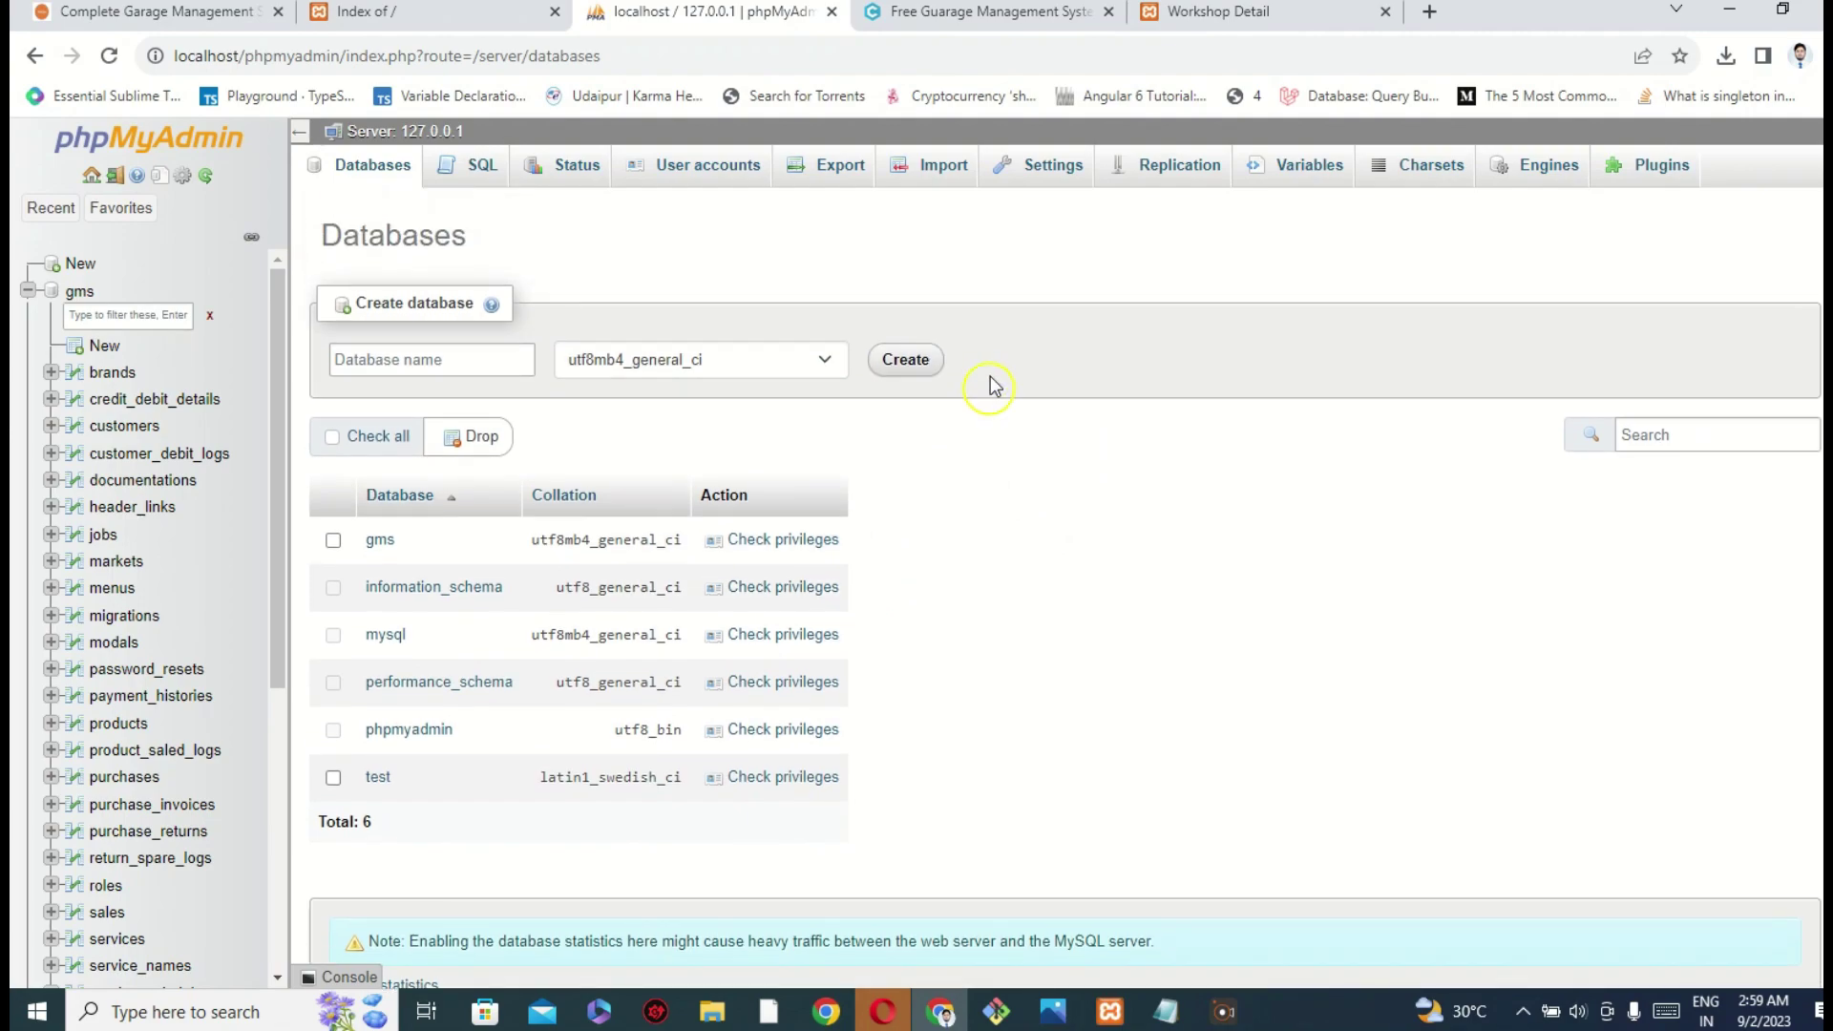
- Open phpMyAdmin's server import page and, in File Explorer's gms24 folder, select the u720443229_guarage.sql file
{"action": "left_click", "coordinate": [935, 183]}
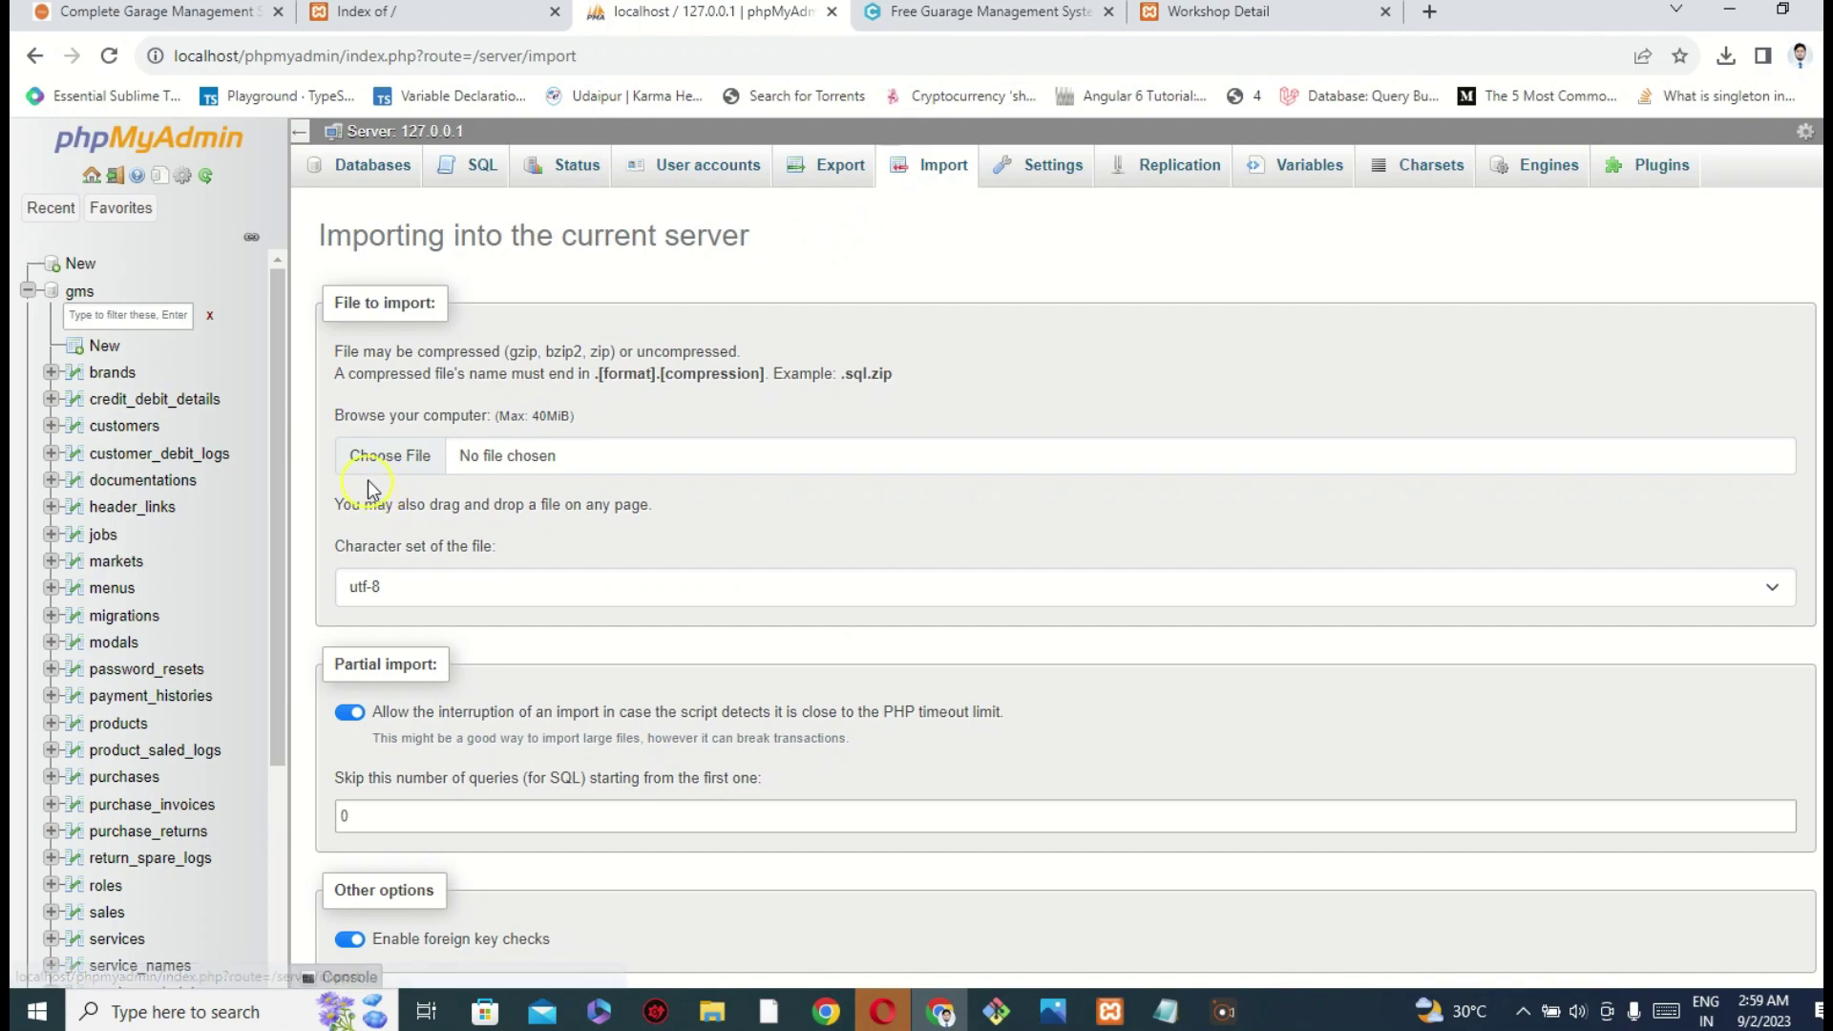
{"action": "mouse_move", "coordinate": [722, 1017]}
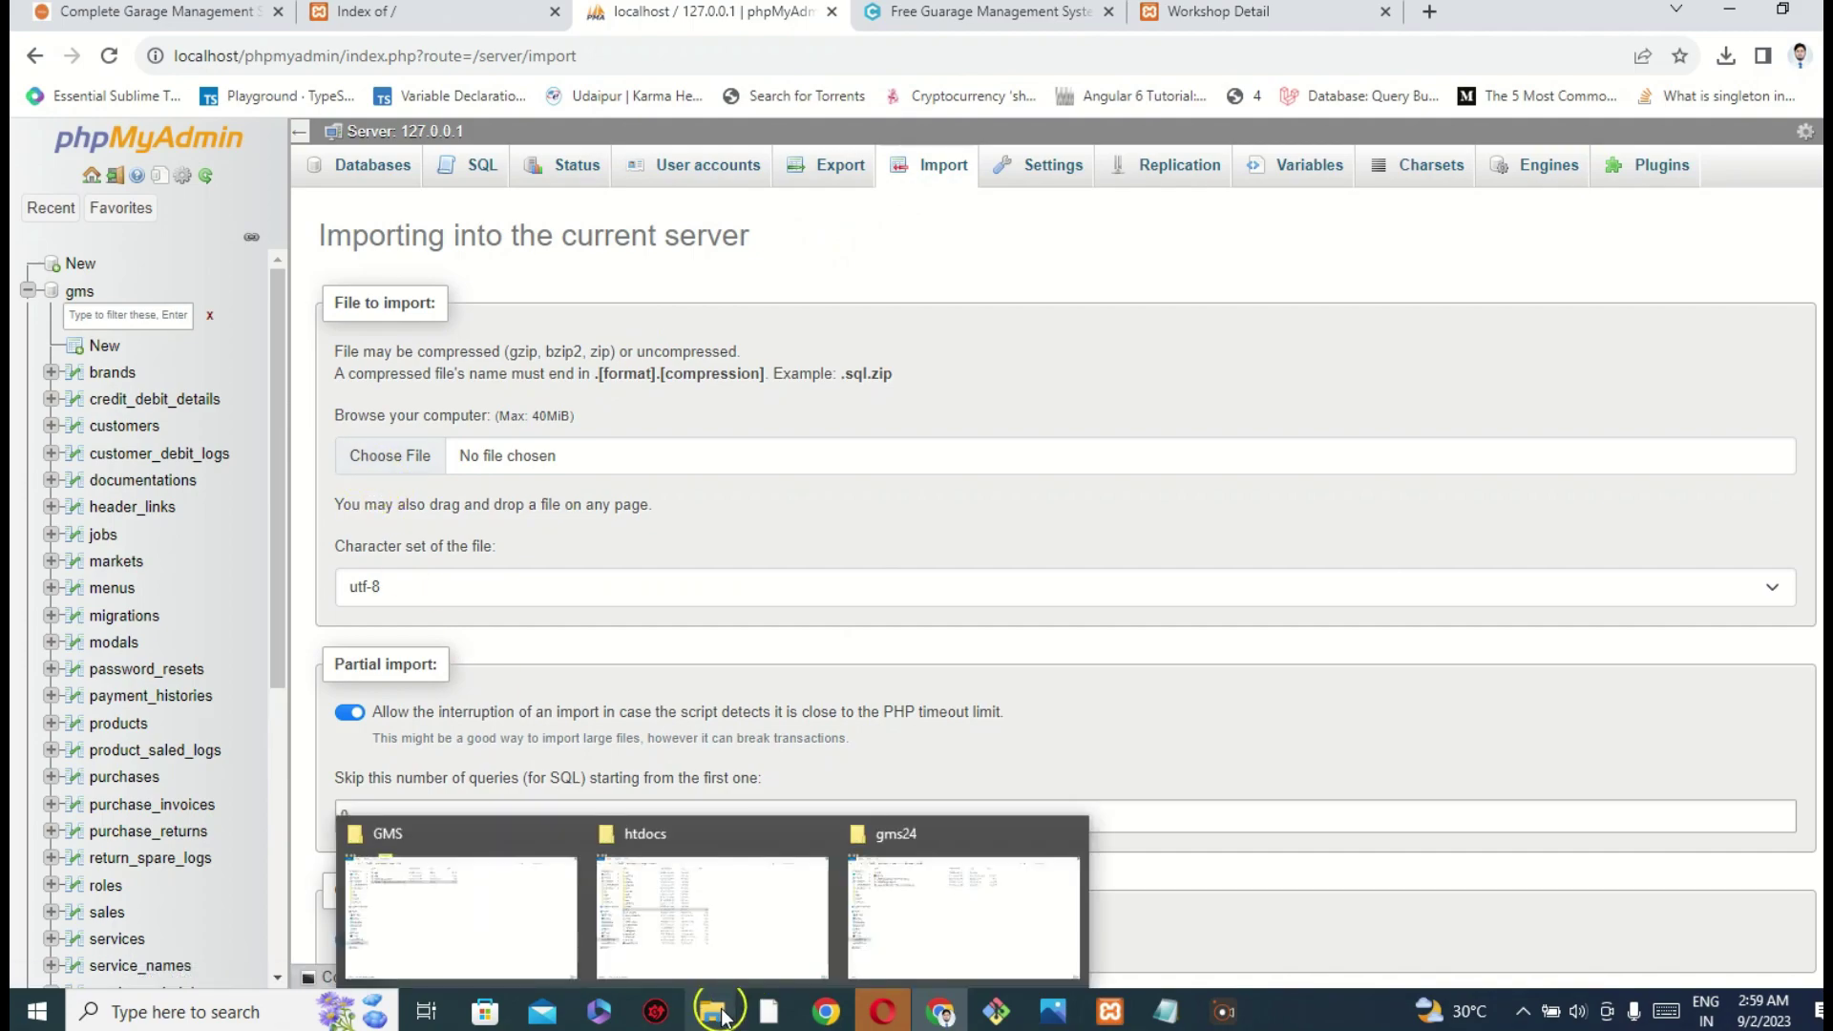
{"action": "left_click", "coordinate": [991, 918]}
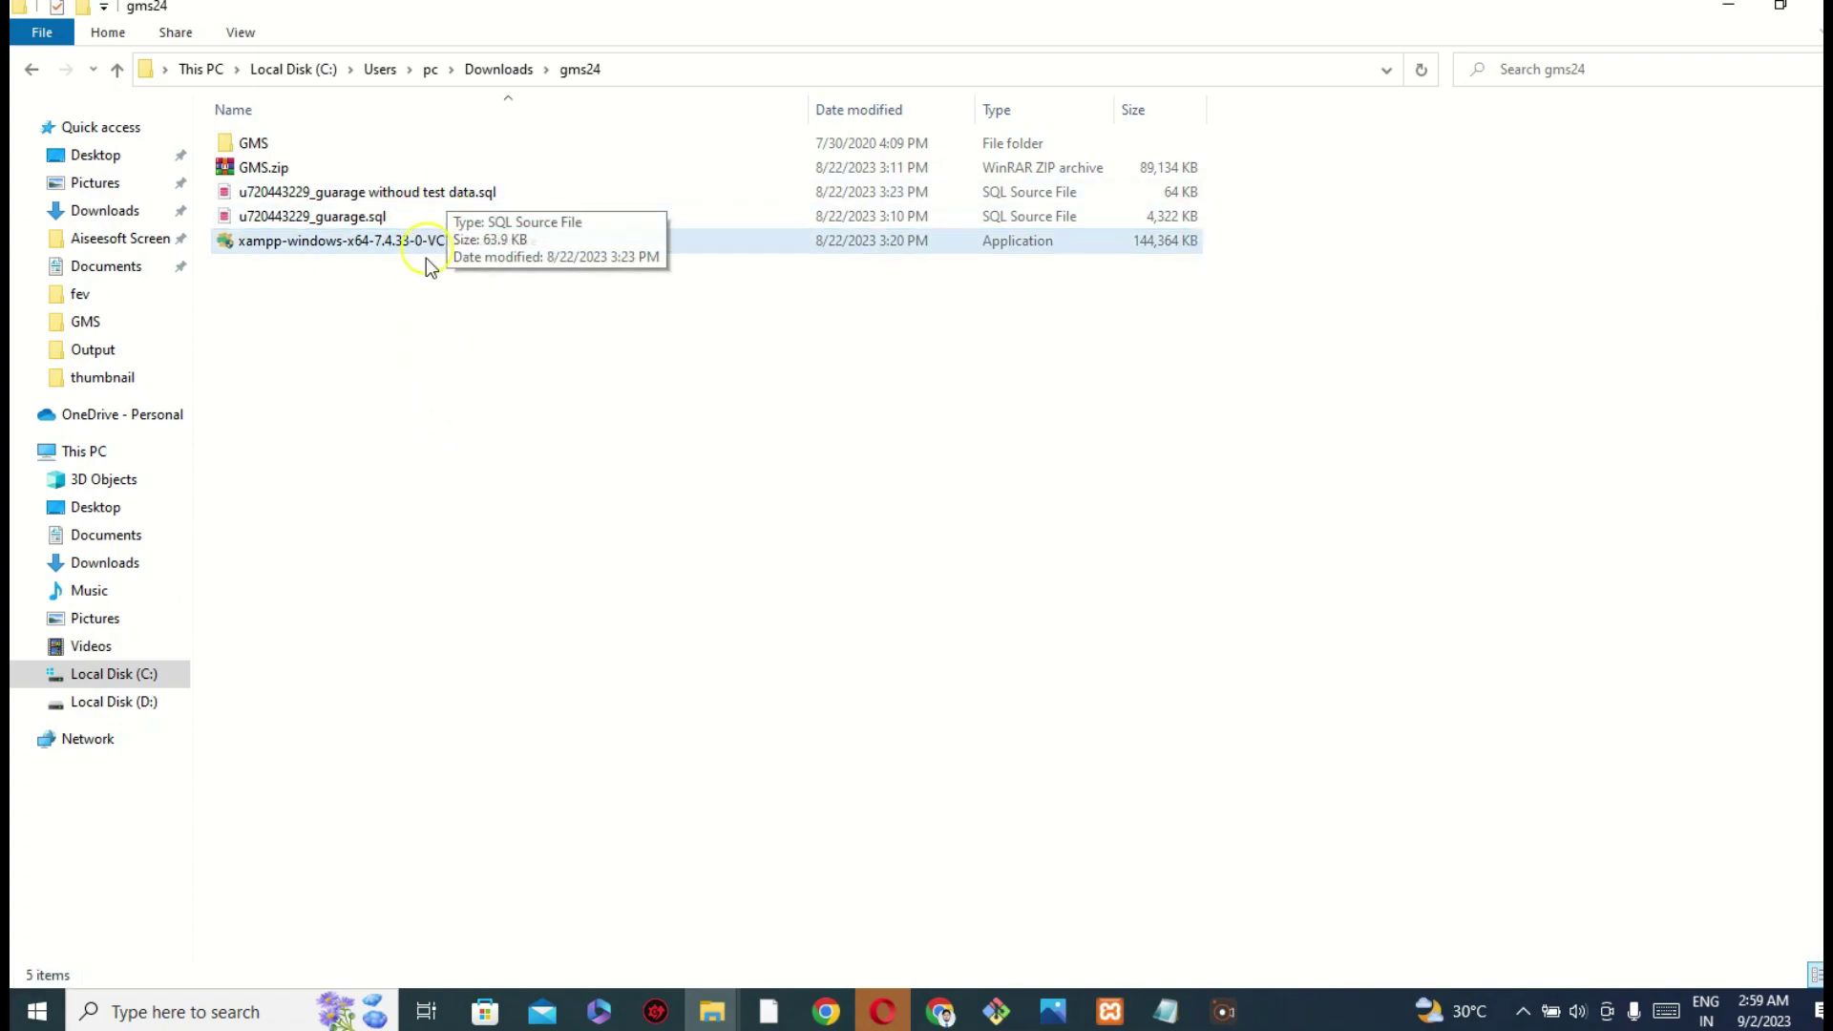
{"action": "left_click", "coordinate": [341, 219]}
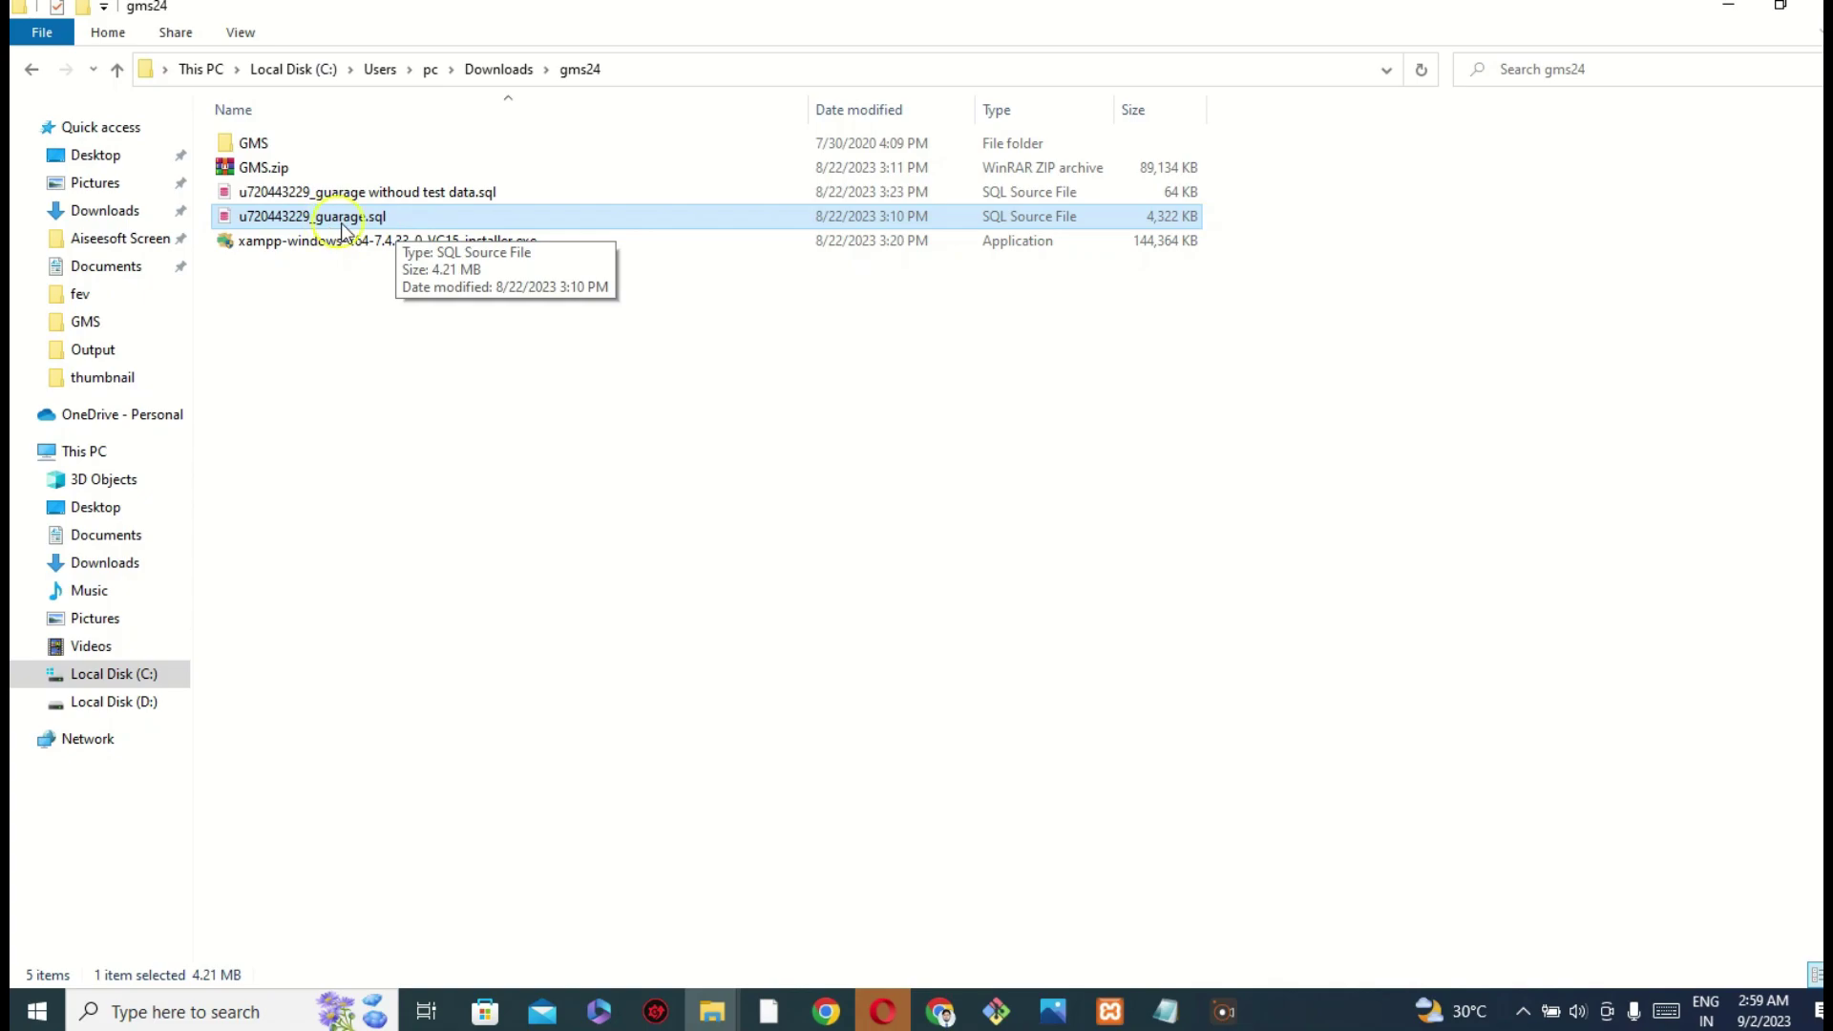
- Switch back to Chrome and examine phpMyAdmin's import options, from the file chooser to the SQL format settings
{"action": "mouse_move", "coordinate": [948, 1015]}
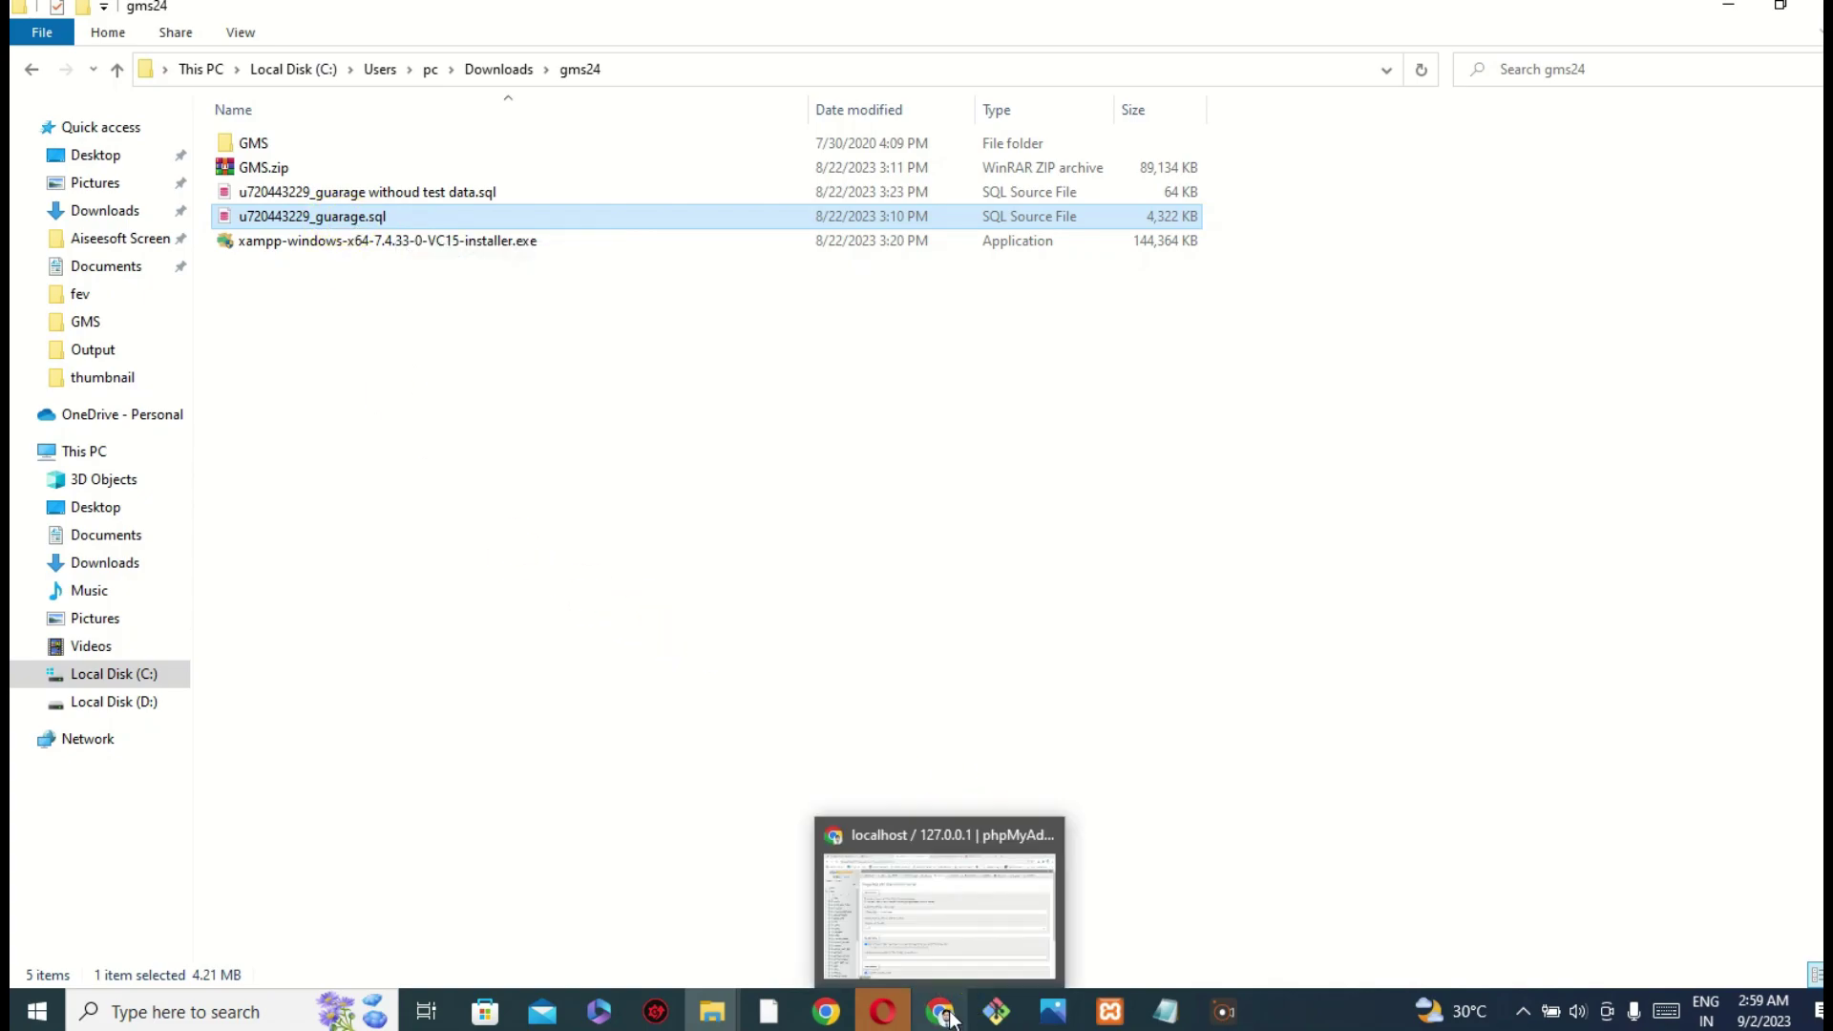
{"action": "left_click", "coordinate": [940, 907]}
{"action": "scroll", "coordinate": [678, 477], "scroll_direction": "down", "scroll_amount": 4}
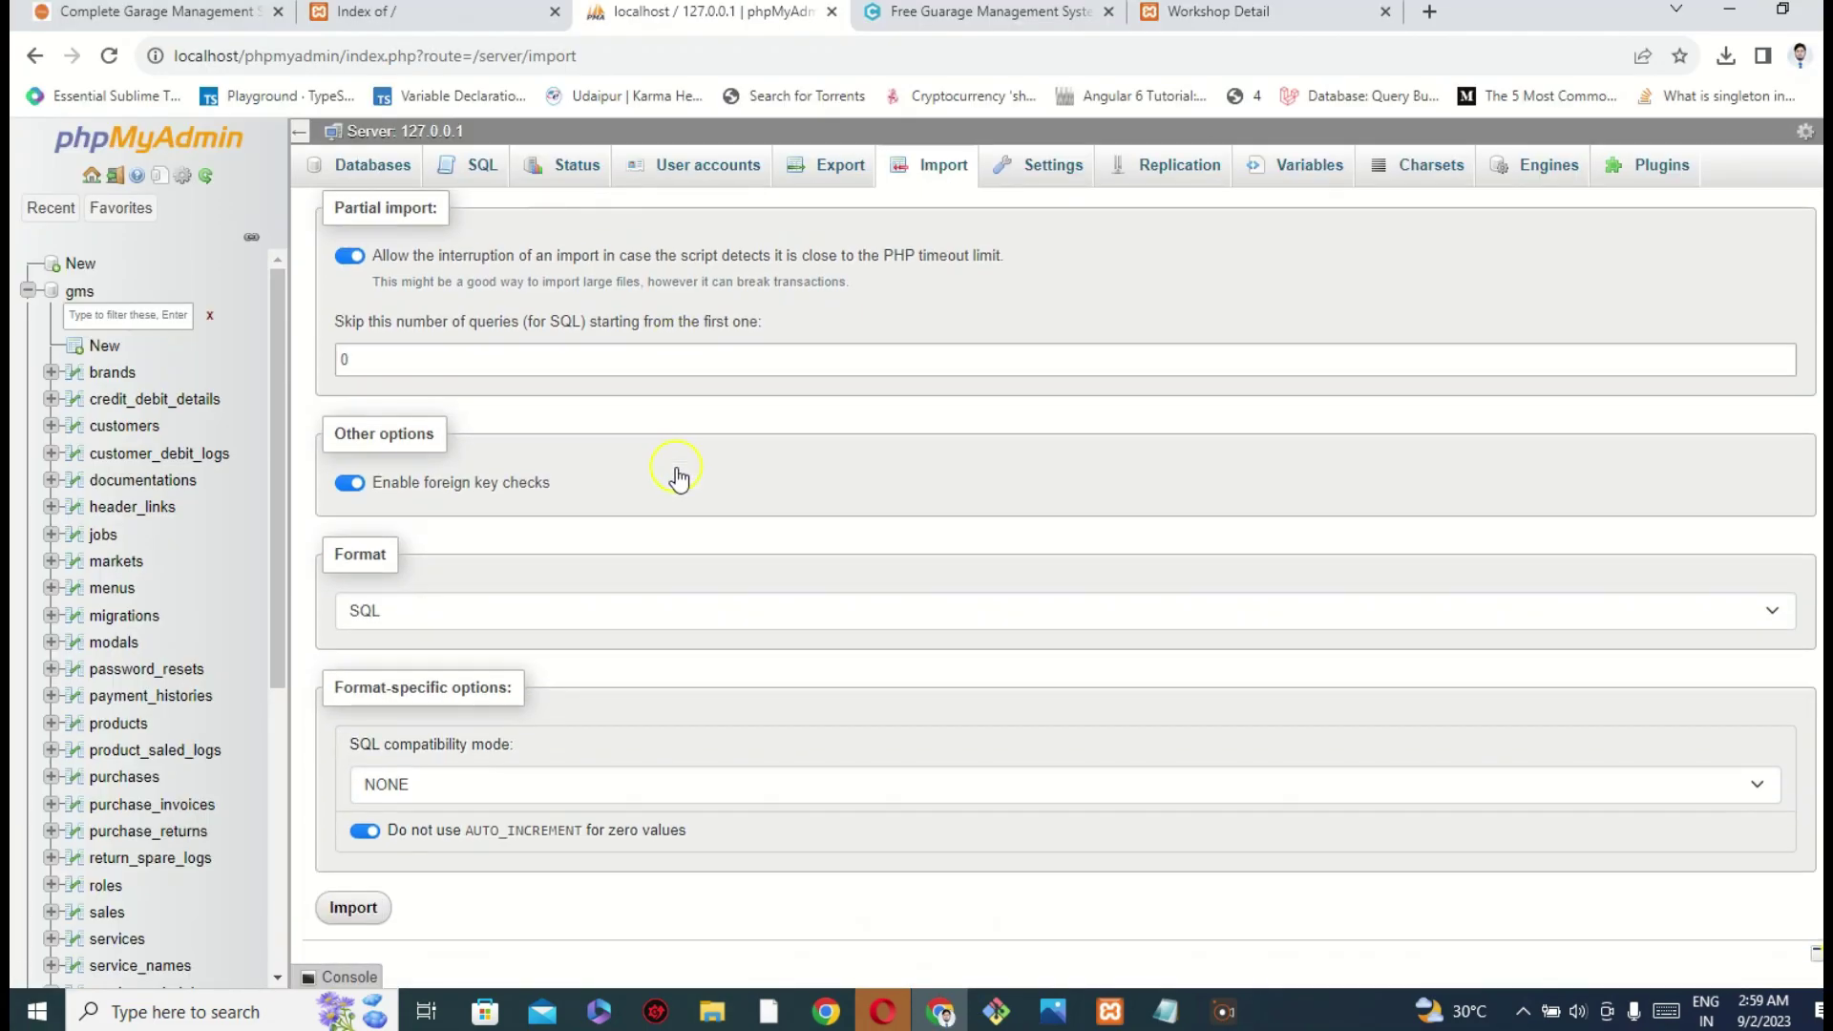
{"action": "scroll", "coordinate": [366, 883], "scroll_direction": "up", "scroll_amount": 5}
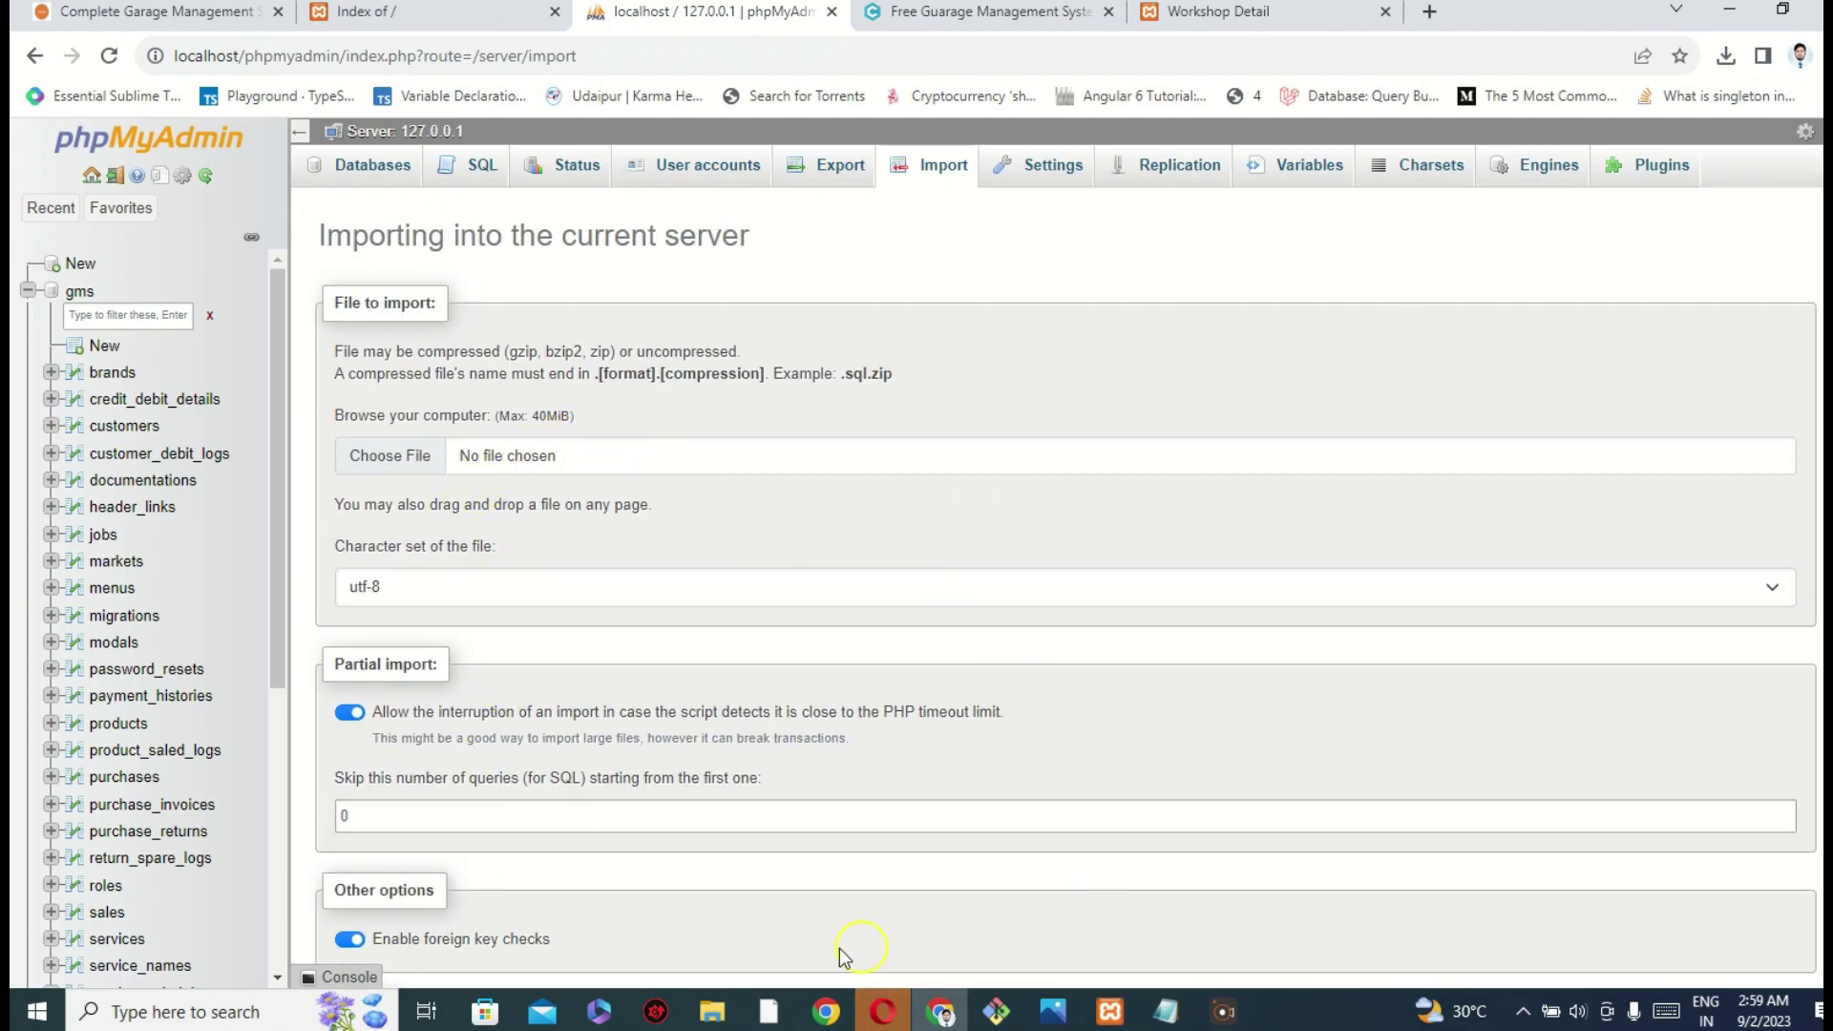
- Switch to File Explorer's gms24 window and open the GMS folder to view the project files
{"action": "mouse_move", "coordinate": [711, 1011]}
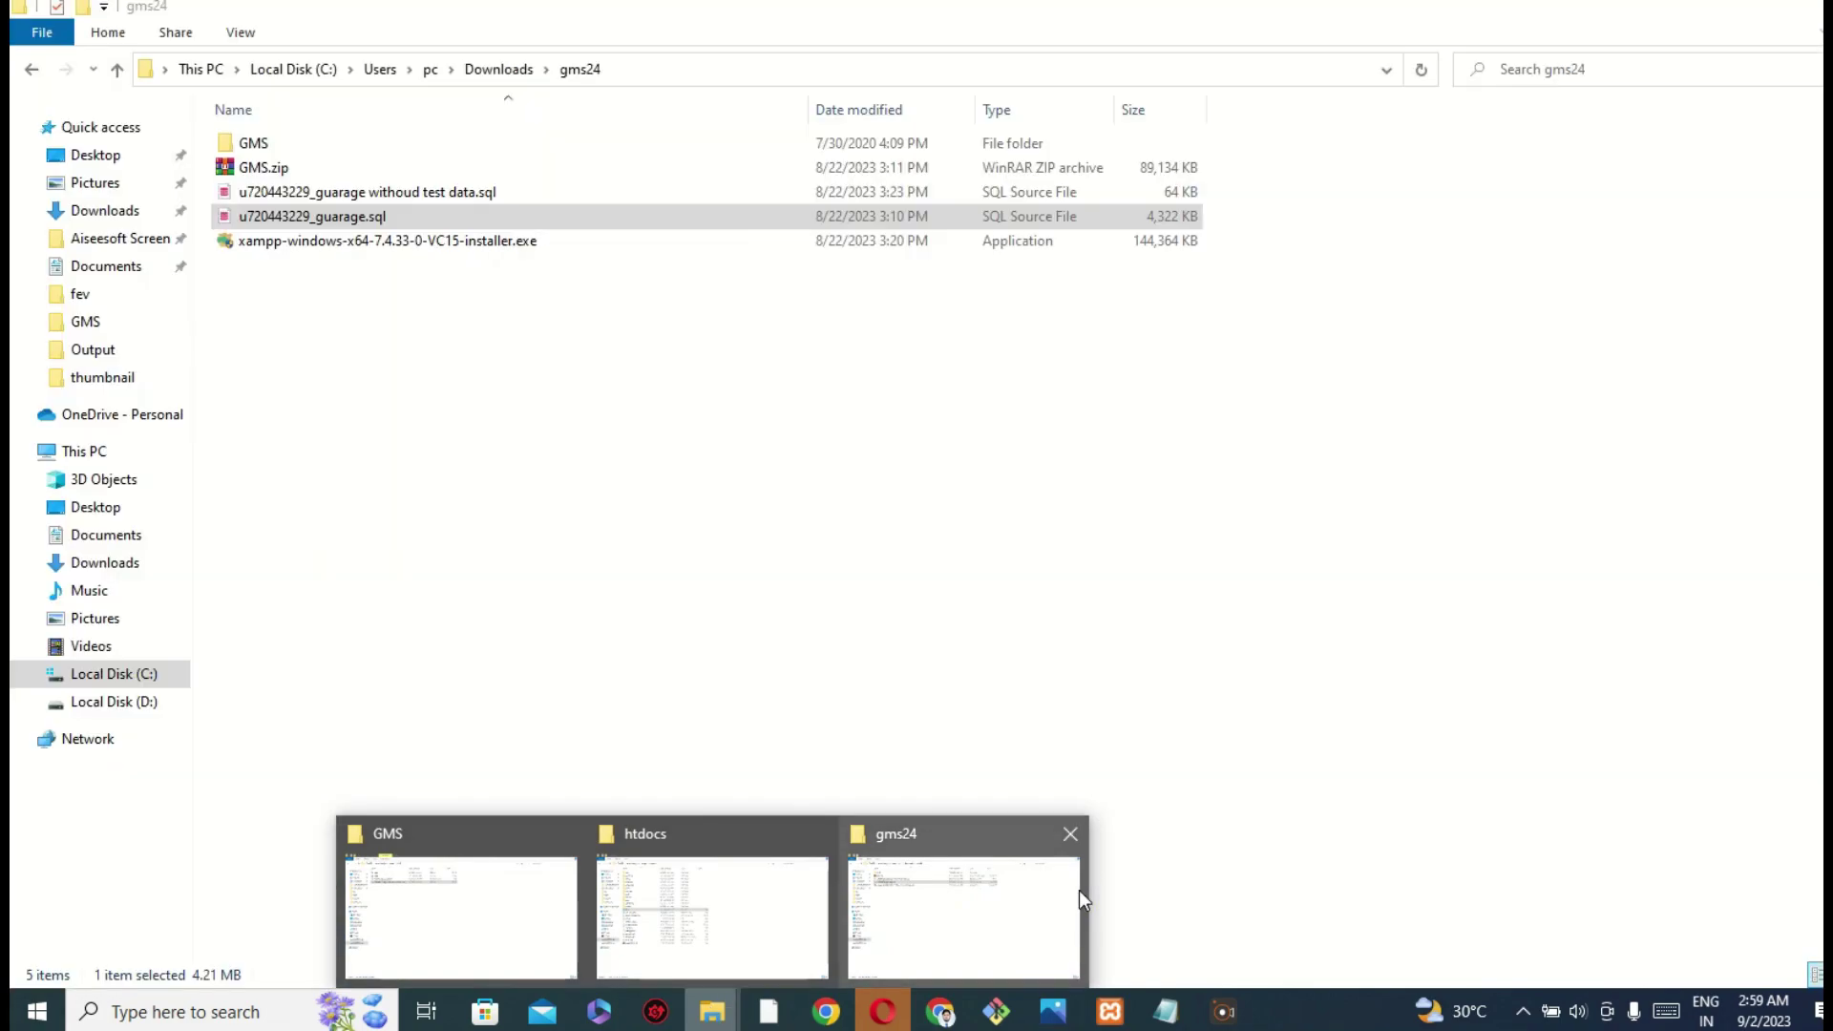
{"action": "left_click", "coordinate": [1079, 889]}
{"action": "left_click", "coordinate": [279, 146]}
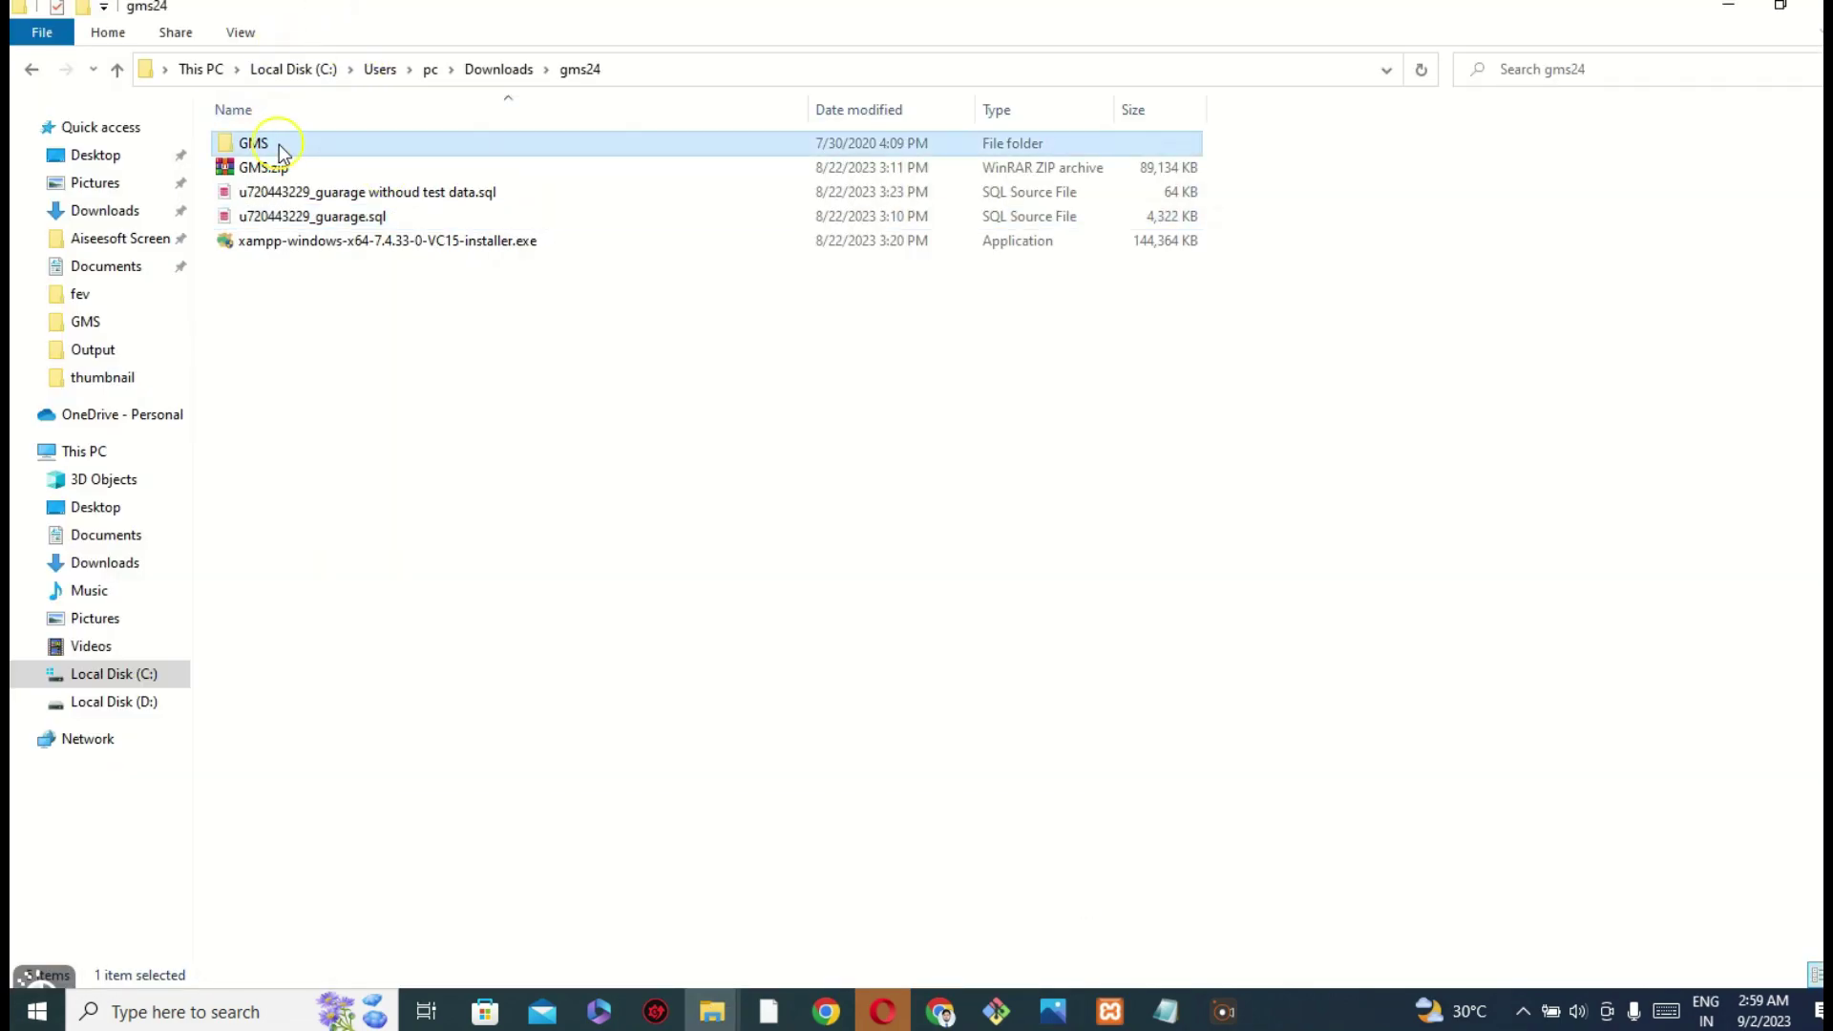
{"action": "double_click", "coordinate": [281, 148]}
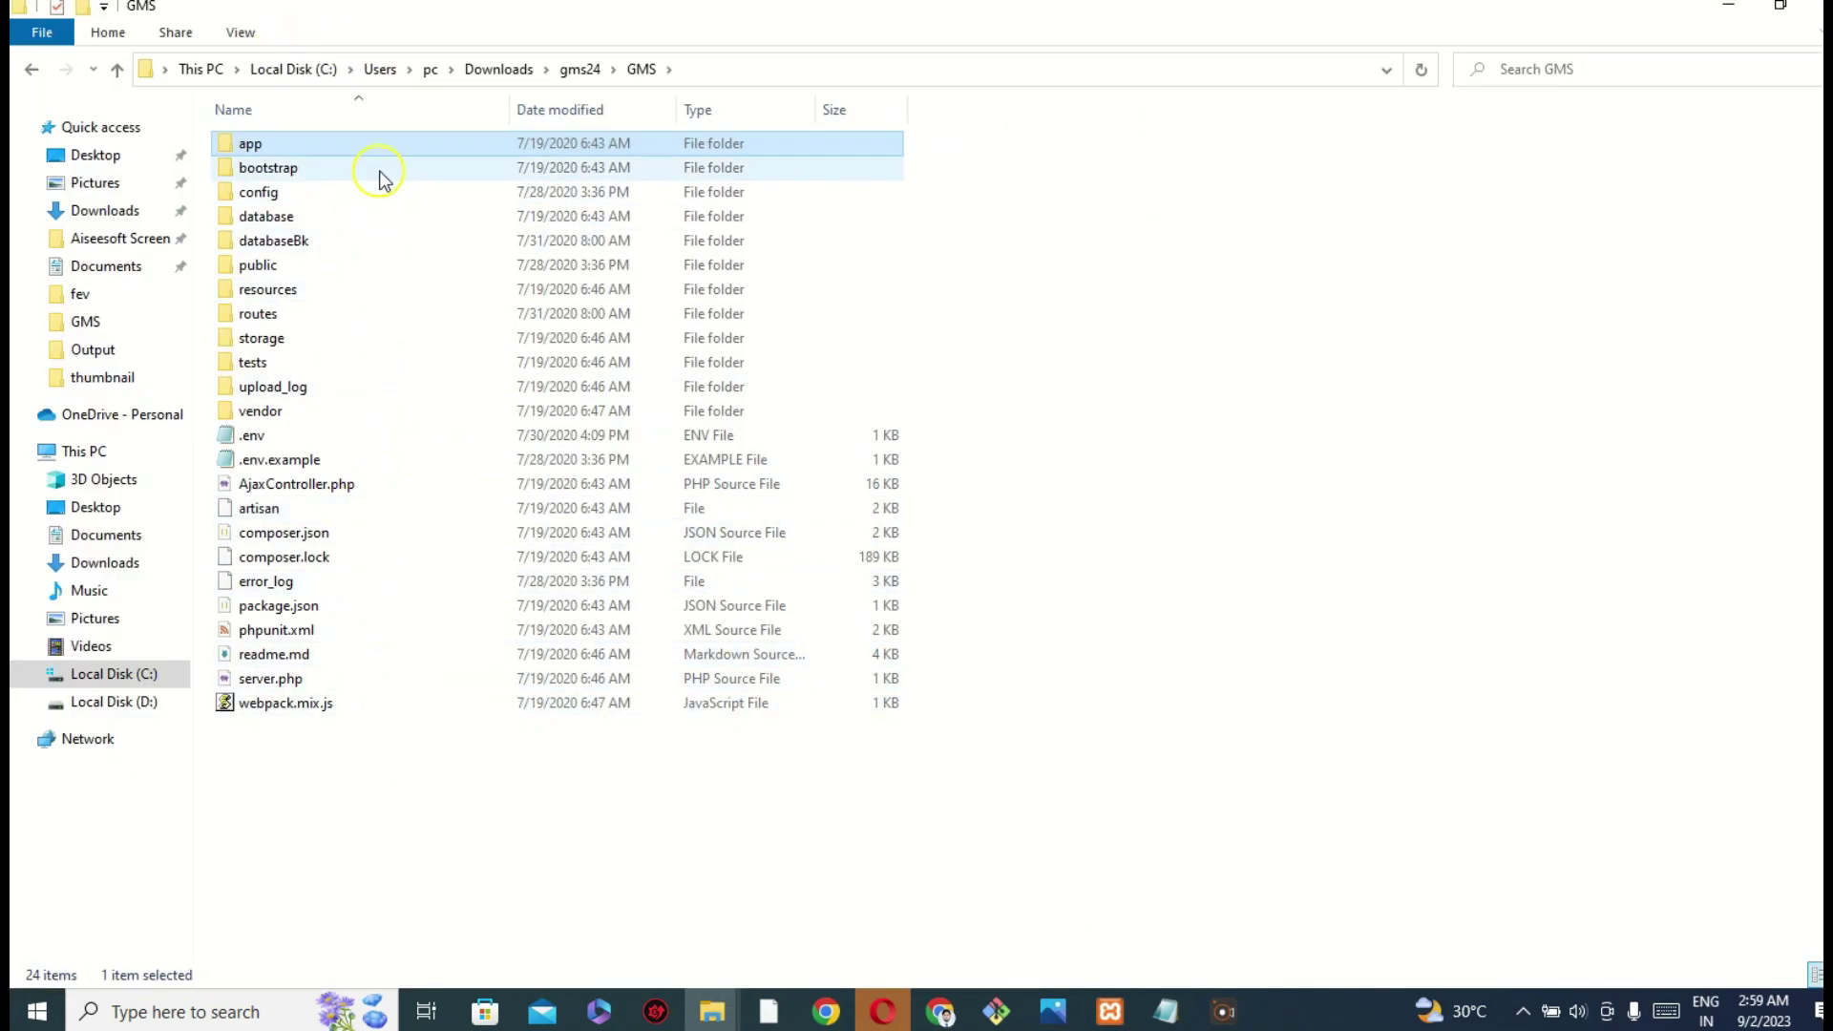
- Go to Local Disk (C:) from This PC and open the htdocs folder inside xampp
{"action": "left_click", "coordinate": [96, 453]}
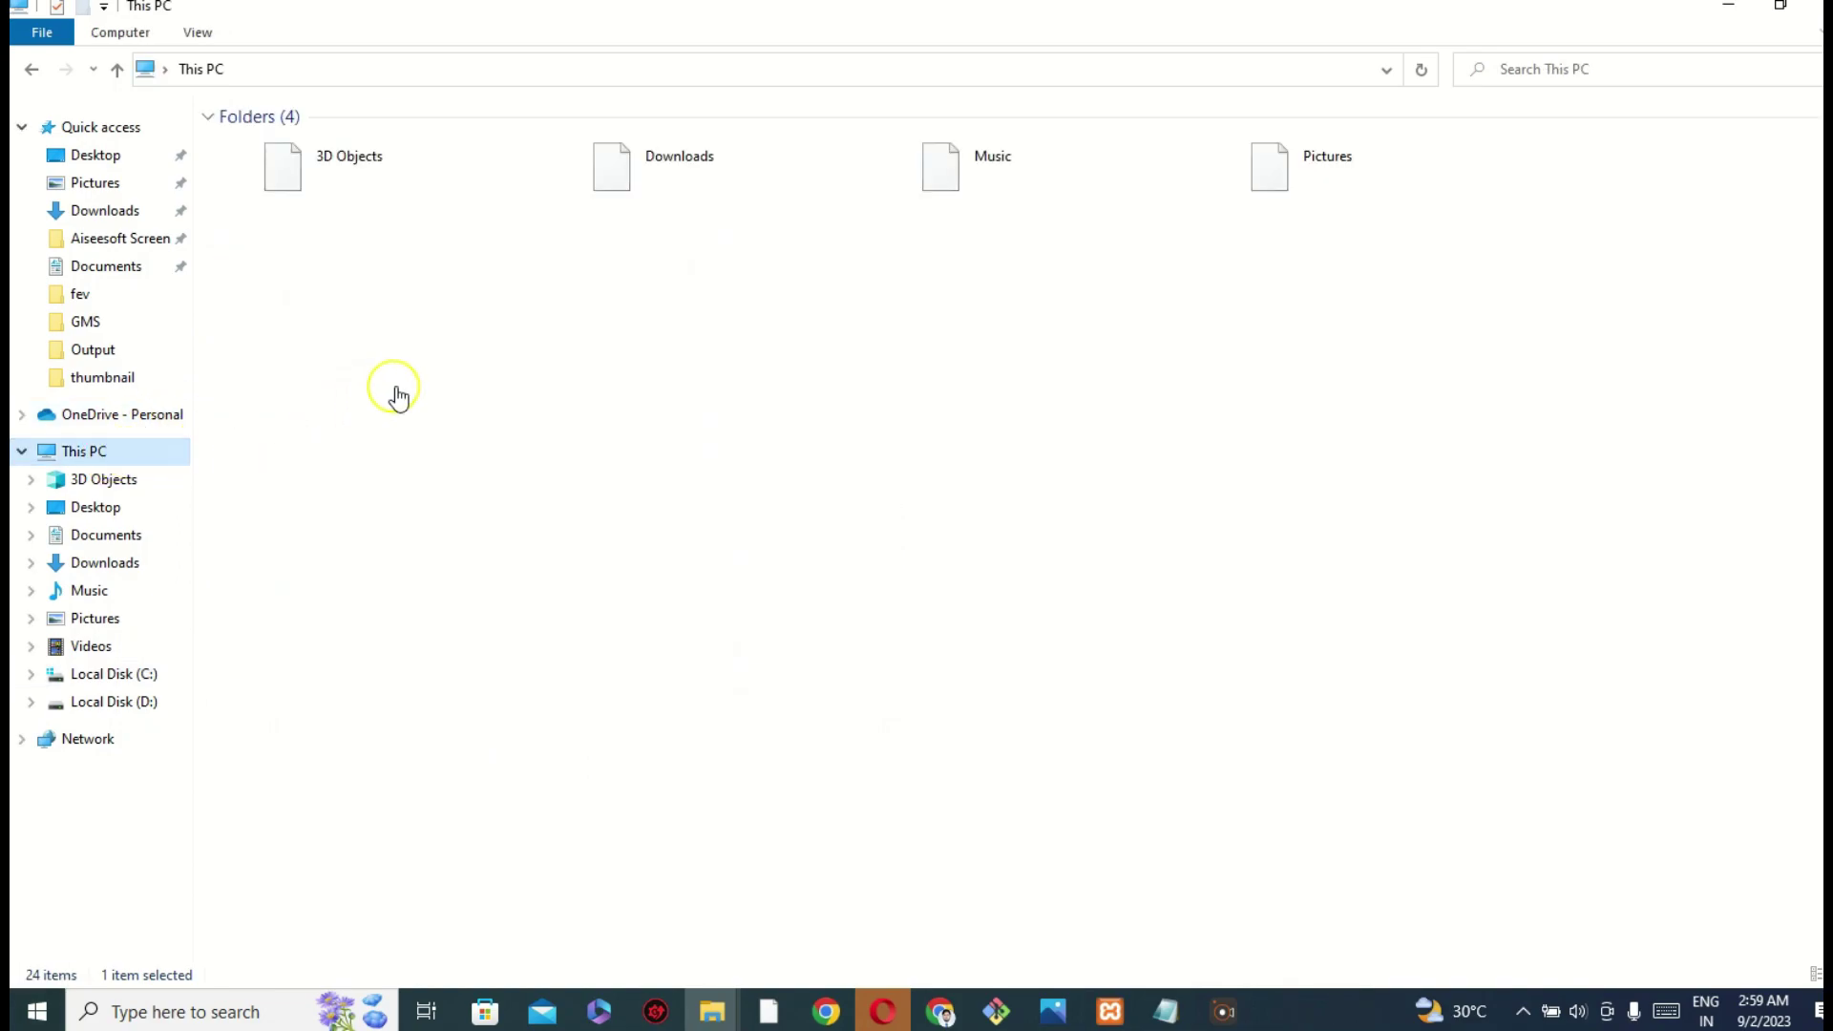
{"action": "left_click", "coordinate": [381, 339]}
{"action": "double_click", "coordinate": [381, 339]}
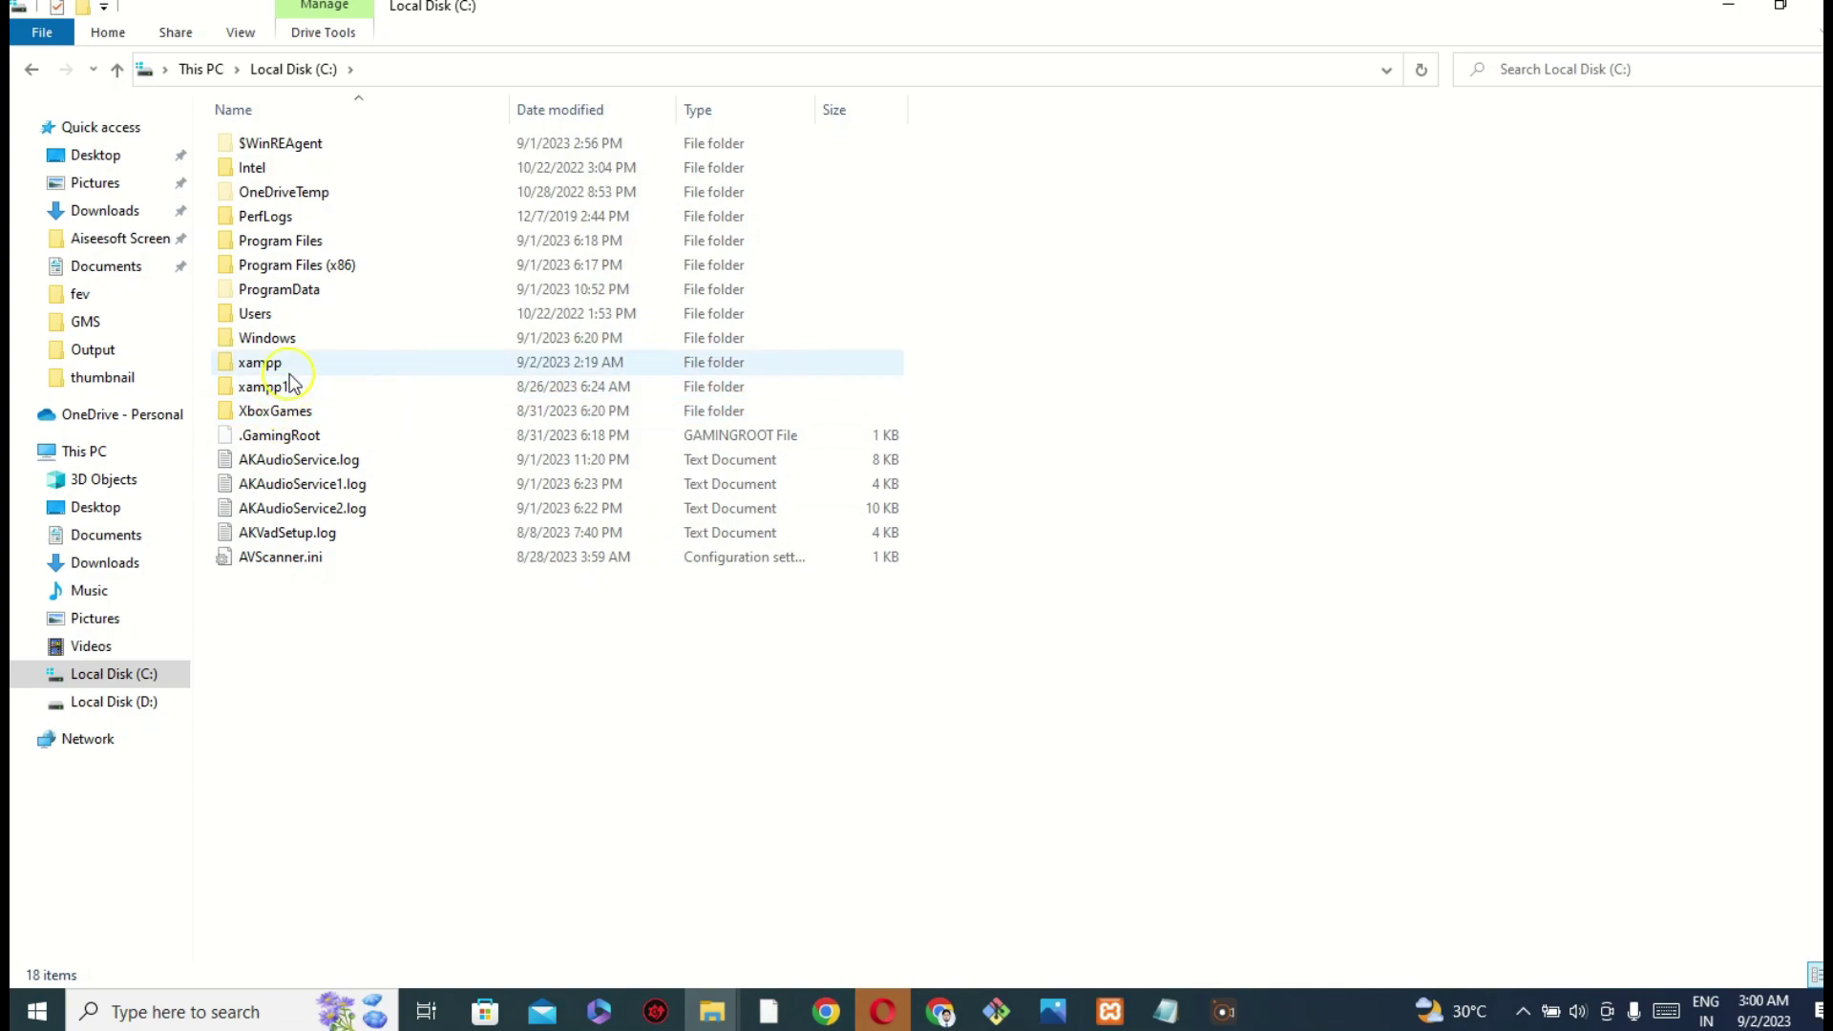
{"action": "double_click", "coordinate": [259, 362]}
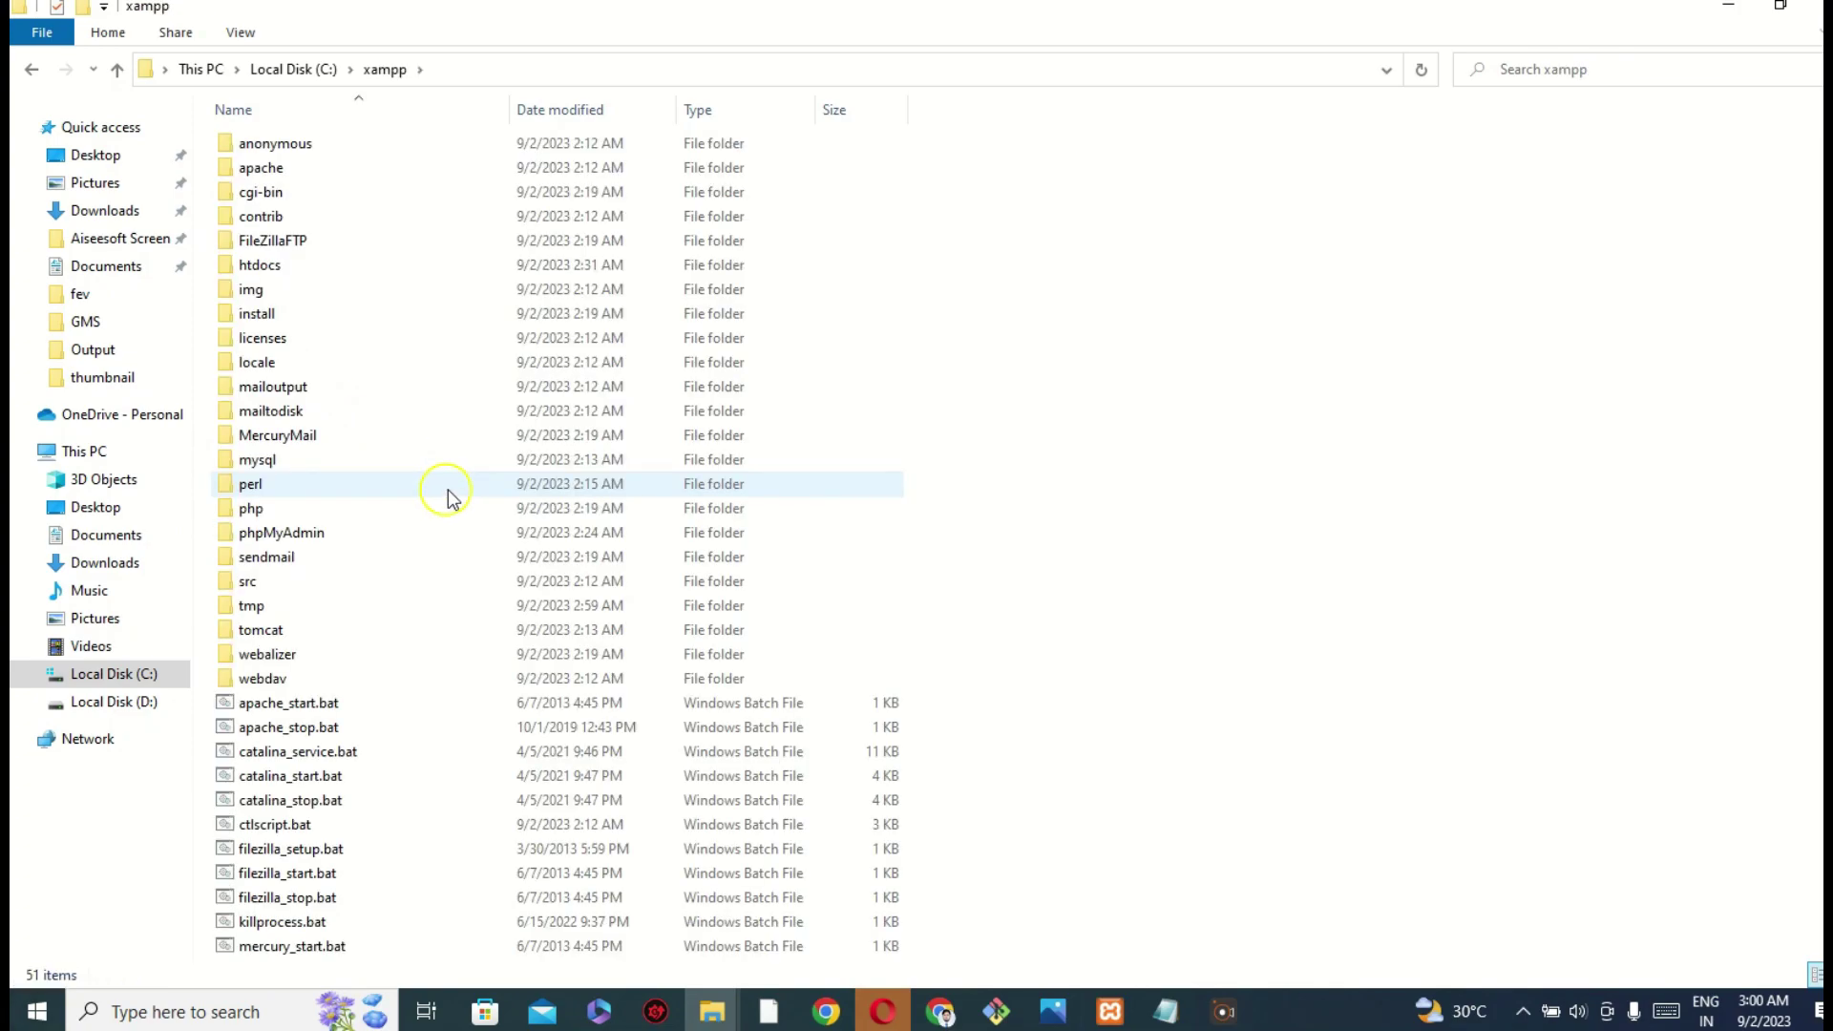
{"action": "double_click", "coordinate": [280, 273]}
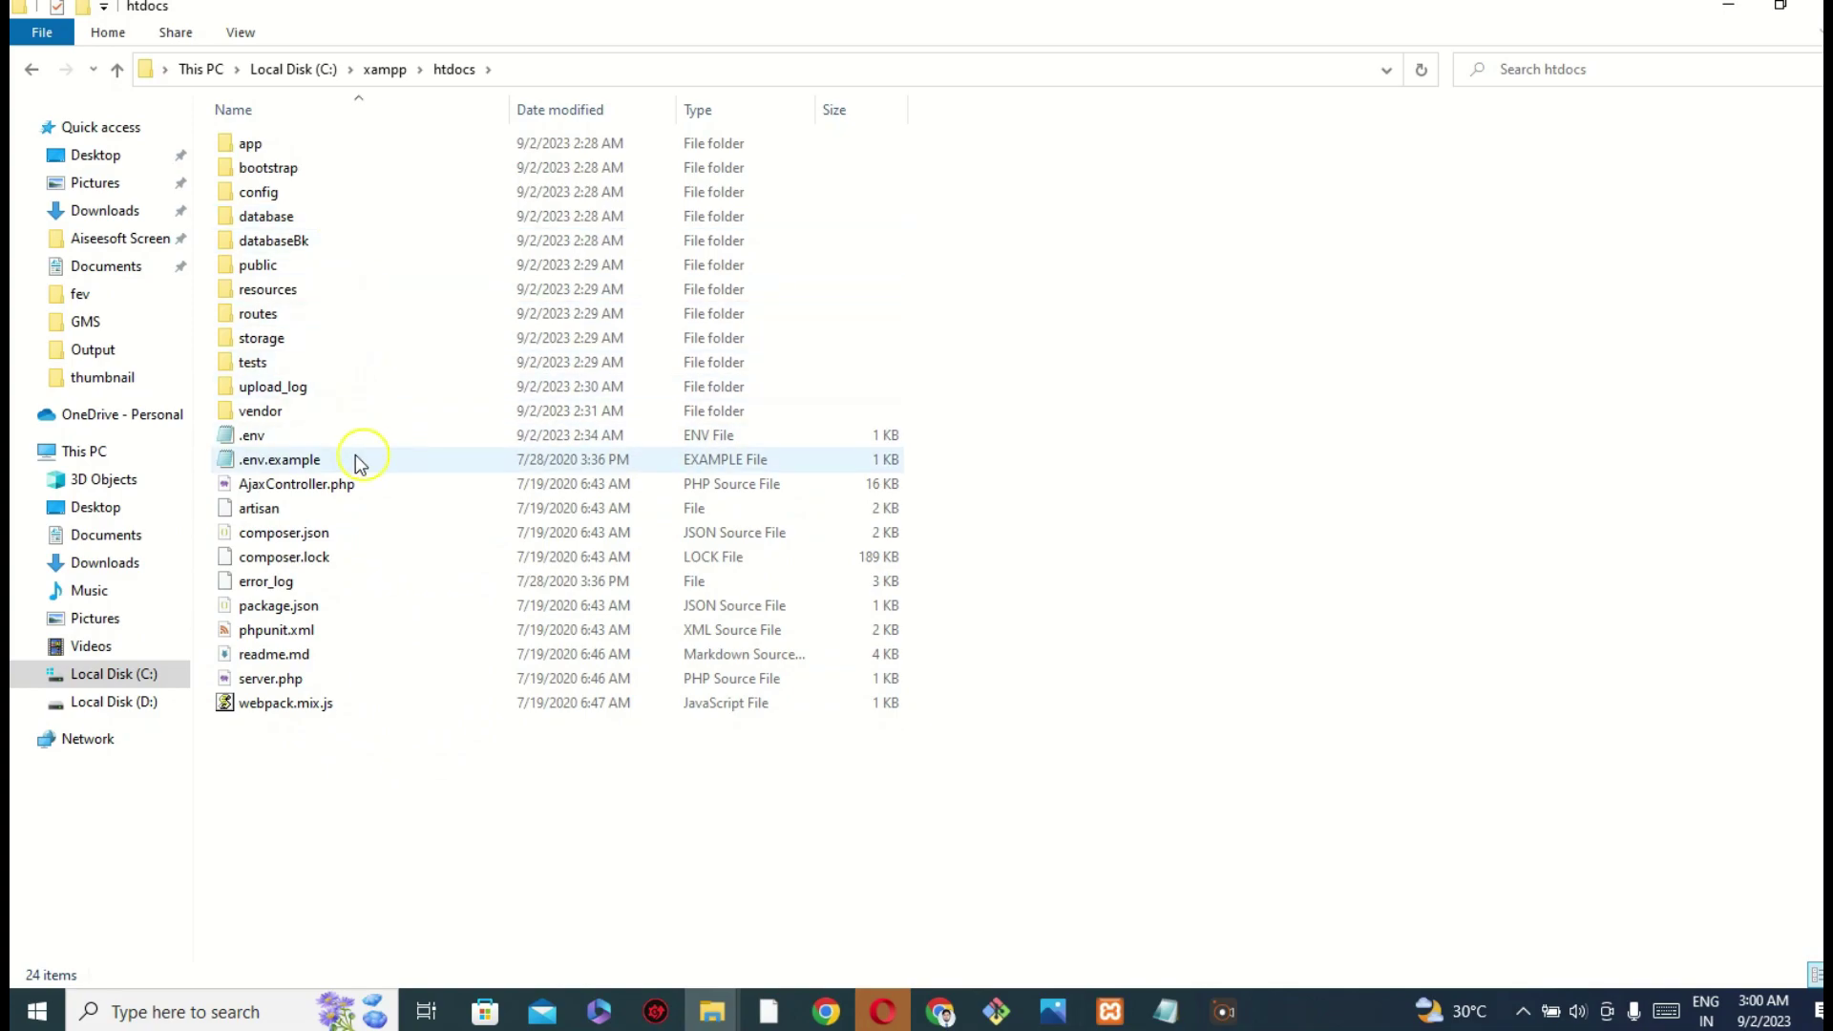
- Open the .env file from htdocs in Notepad and highlight the database name on the DB_DATABASE line
{"action": "left_click", "coordinate": [268, 441]}
{"action": "double_click", "coordinate": [268, 441]}
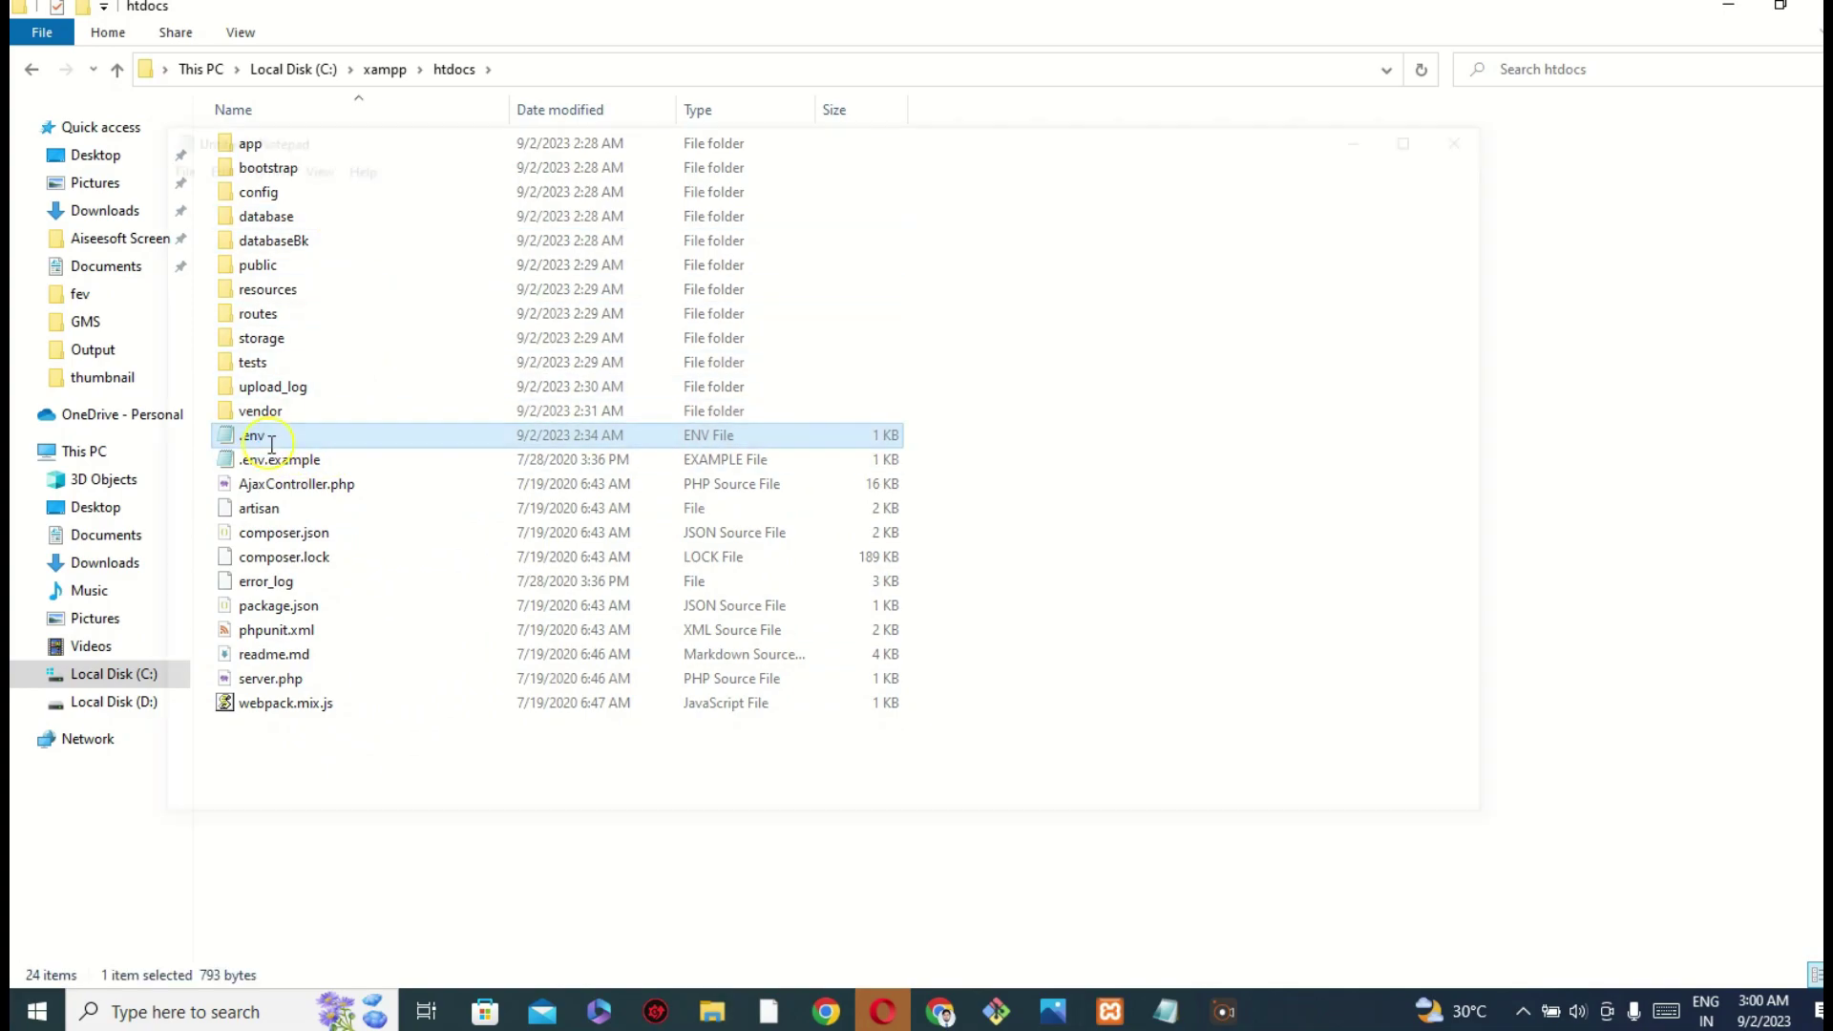
{"action": "left_click", "coordinate": [447, 327]}
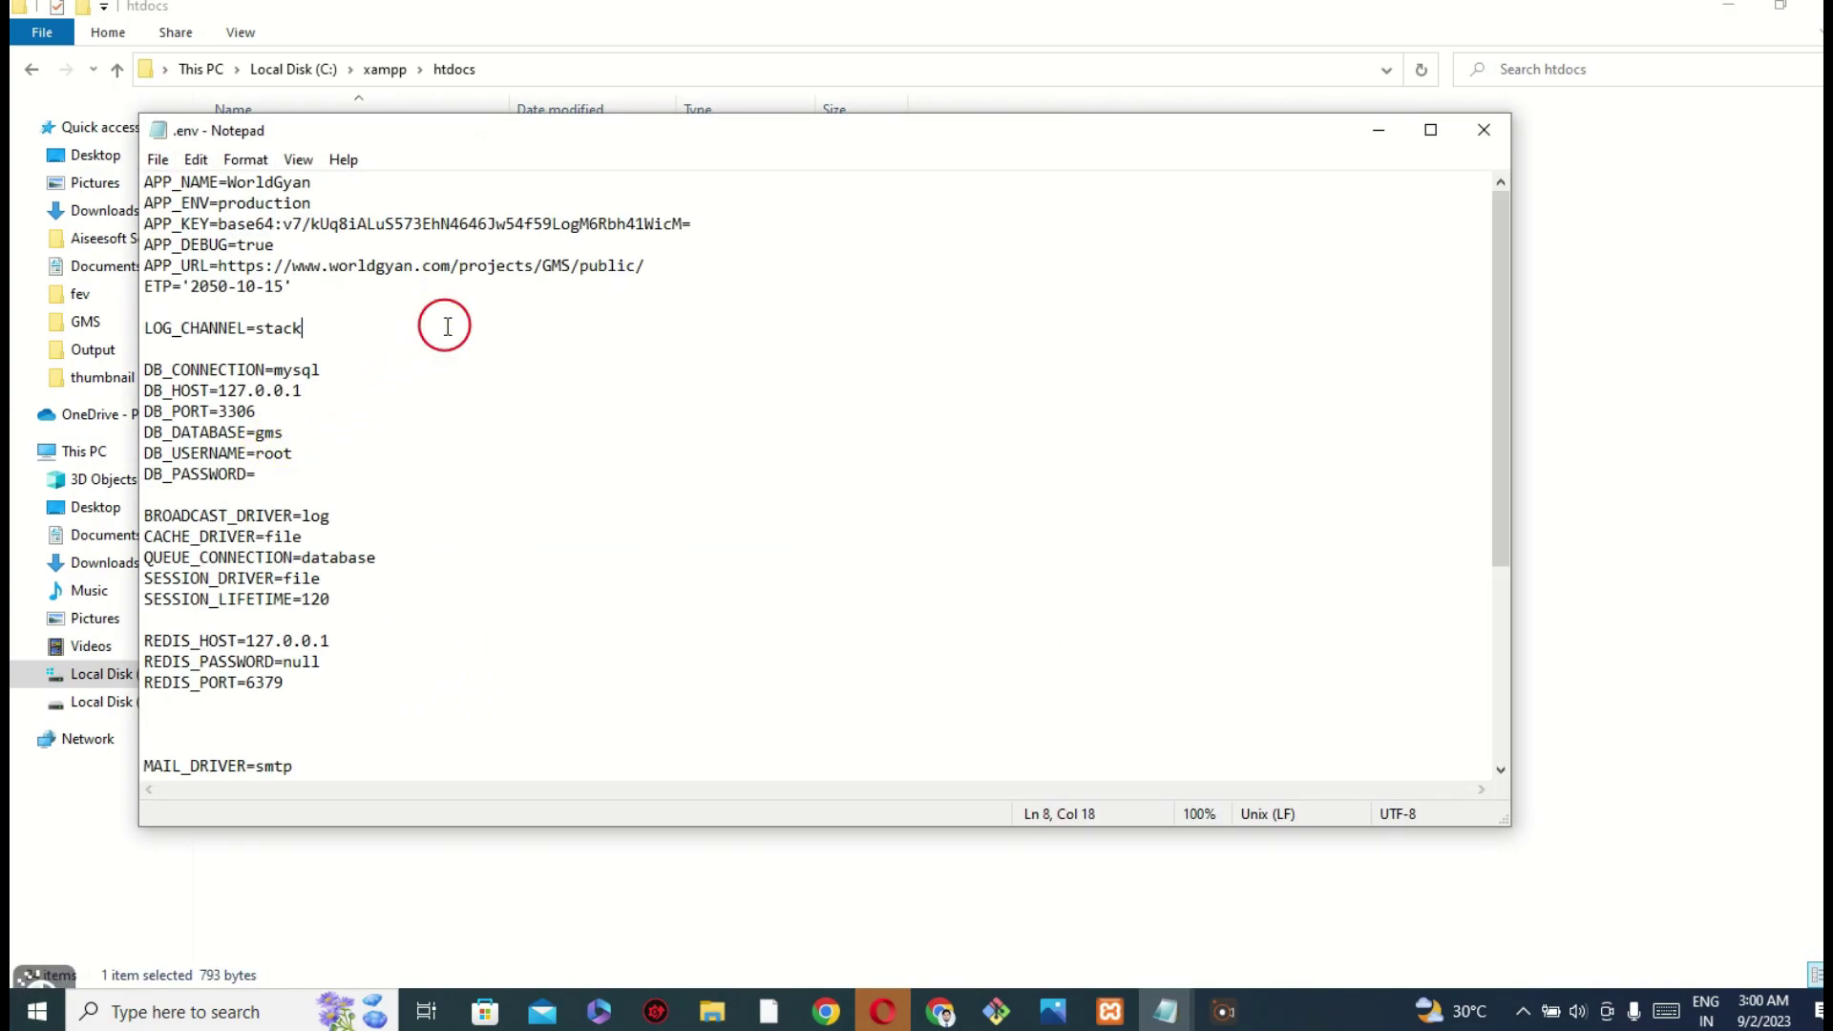
{"action": "triple_click", "coordinate": [257, 180]}
{"action": "left_click", "coordinate": [258, 180]}
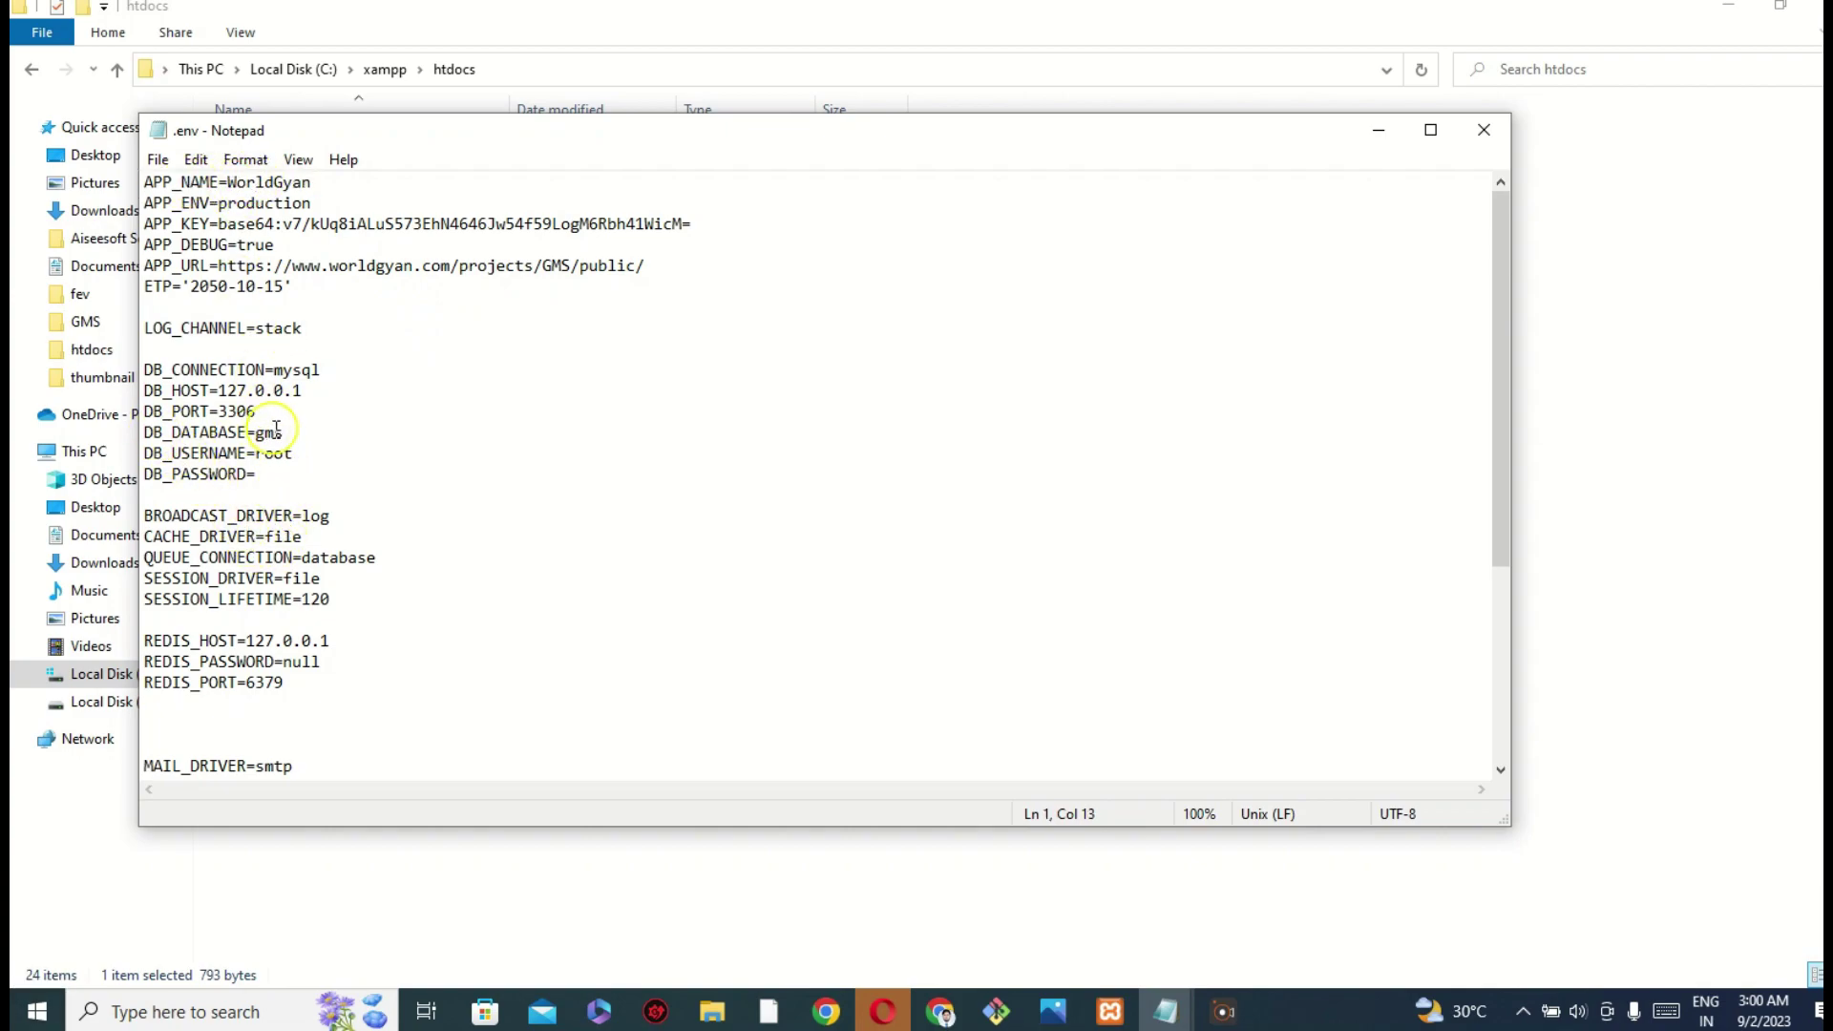
{"action": "left_click", "coordinate": [253, 431]}
{"action": "left_click_drag", "start_coordinate": [254, 432], "coordinate": [277, 429]}
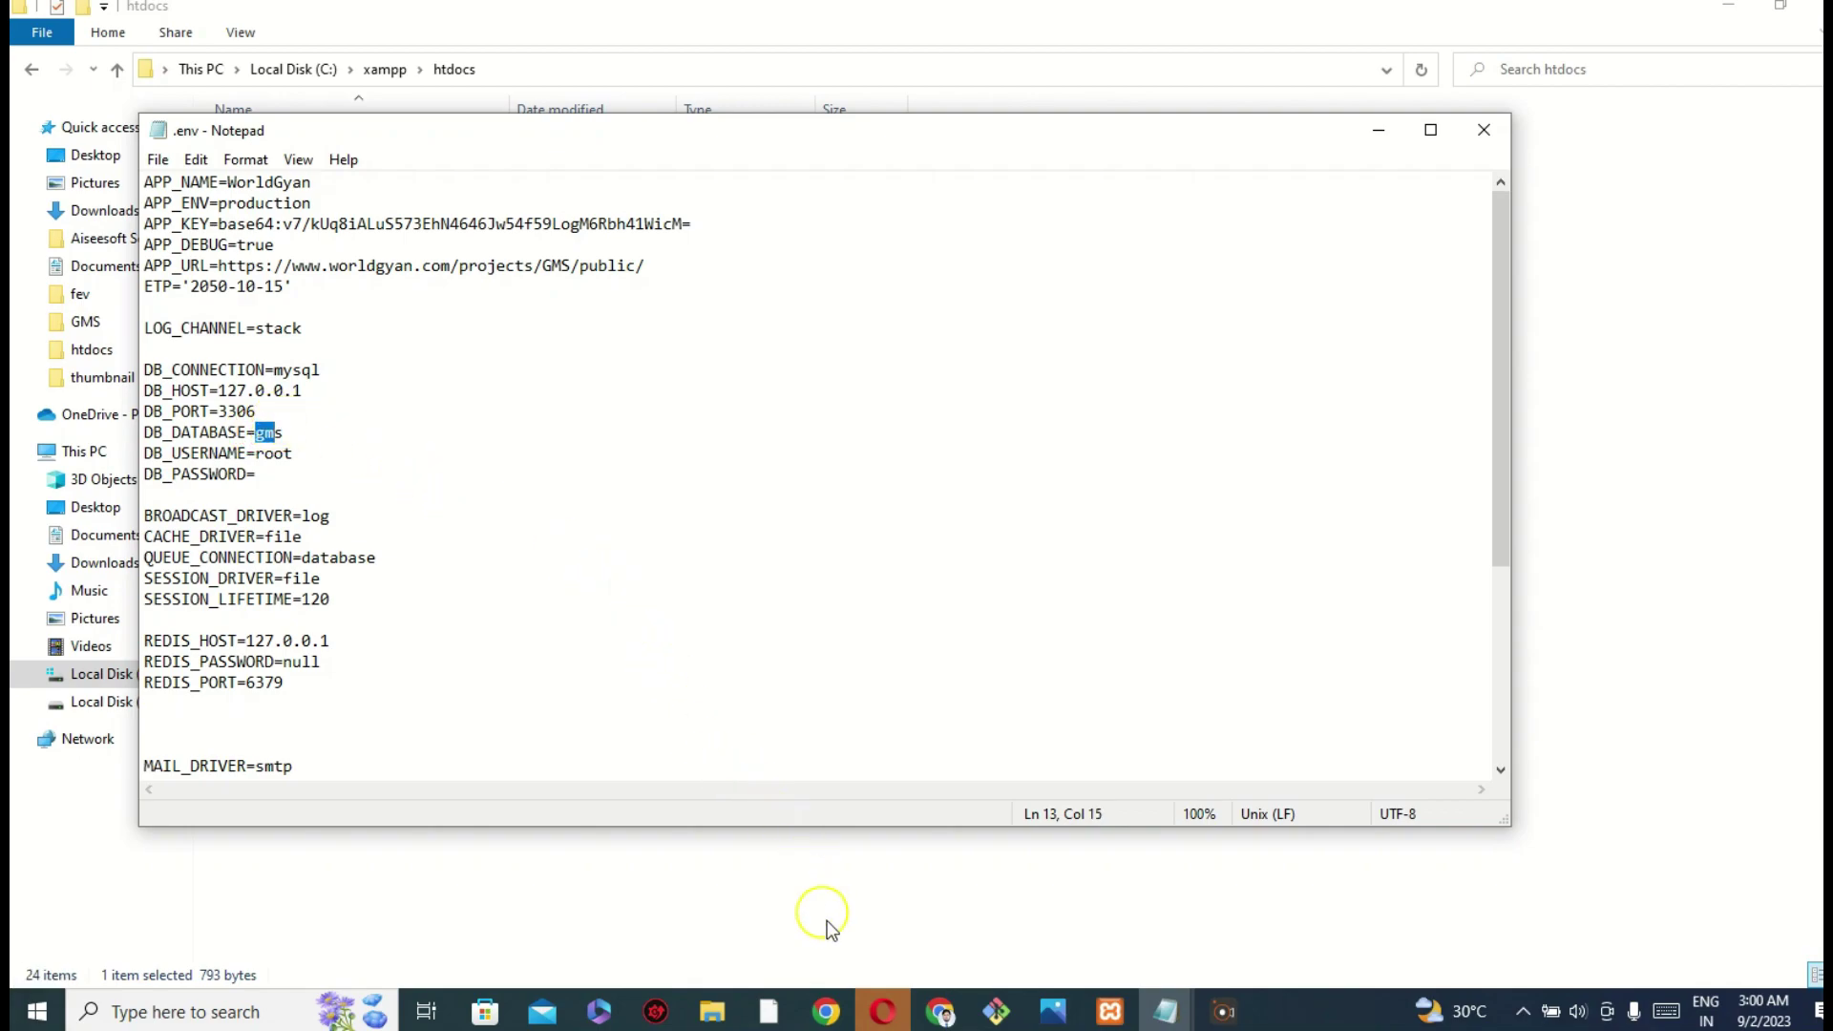
- Switch to Chrome to check the gms database in phpMyAdmin's navigation tree and return to the .env file in Notepad
{"action": "left_click", "coordinate": [933, 893]}
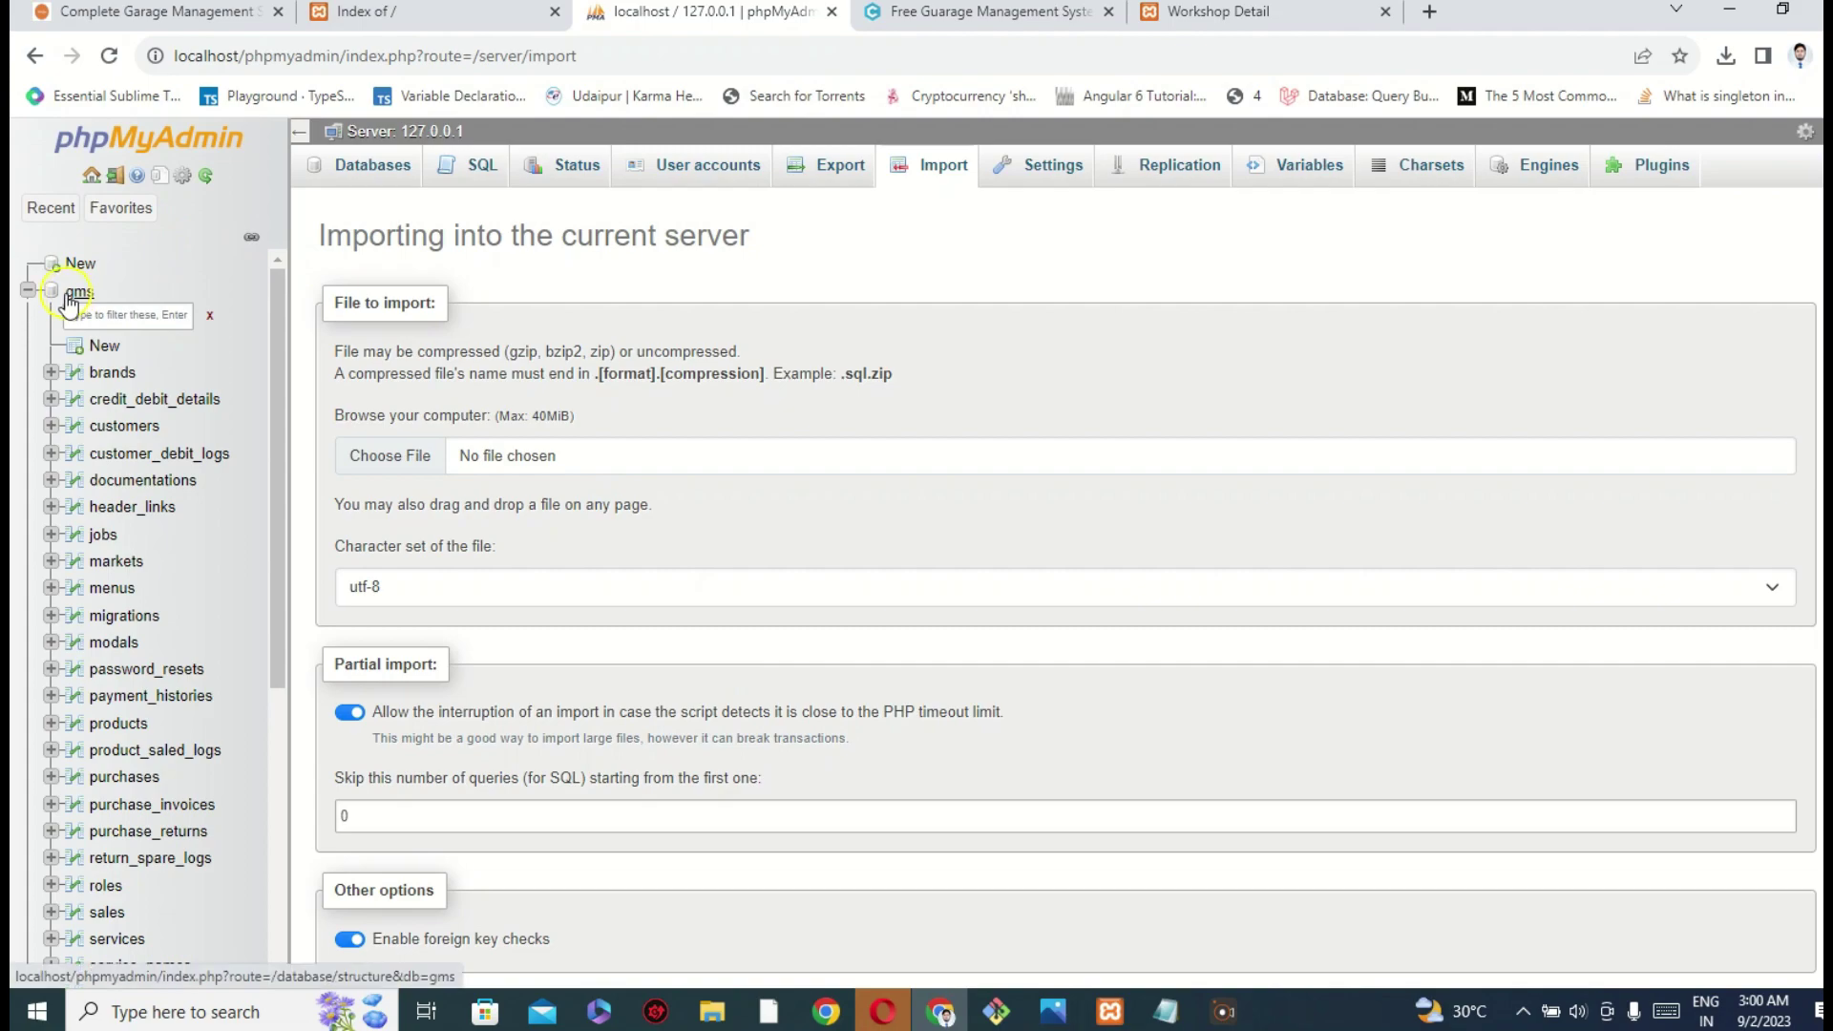
{"action": "mouse_move", "coordinate": [1165, 1002]}
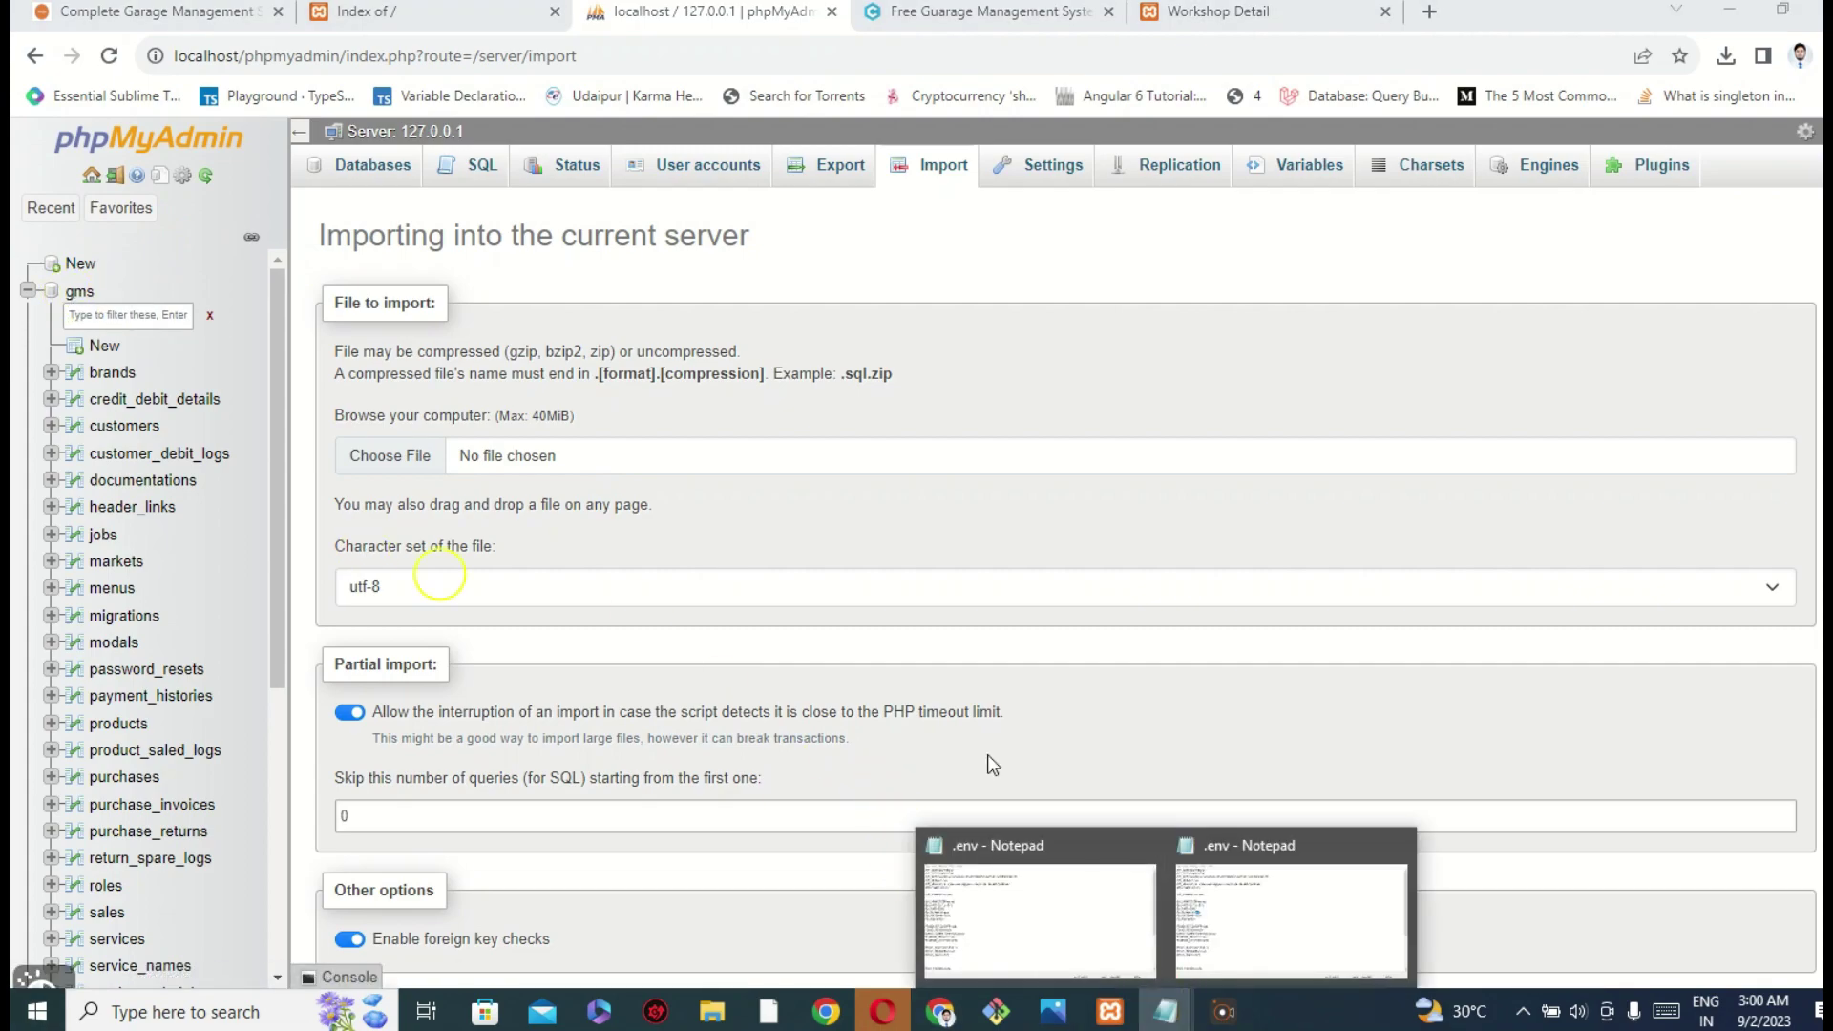
{"action": "left_click", "coordinate": [1275, 885]}
- Review the DB_DATABASE, DB_USERNAME and DB_PASSWORD lines in the .env file and close it
{"action": "left_click", "coordinate": [292, 449]}
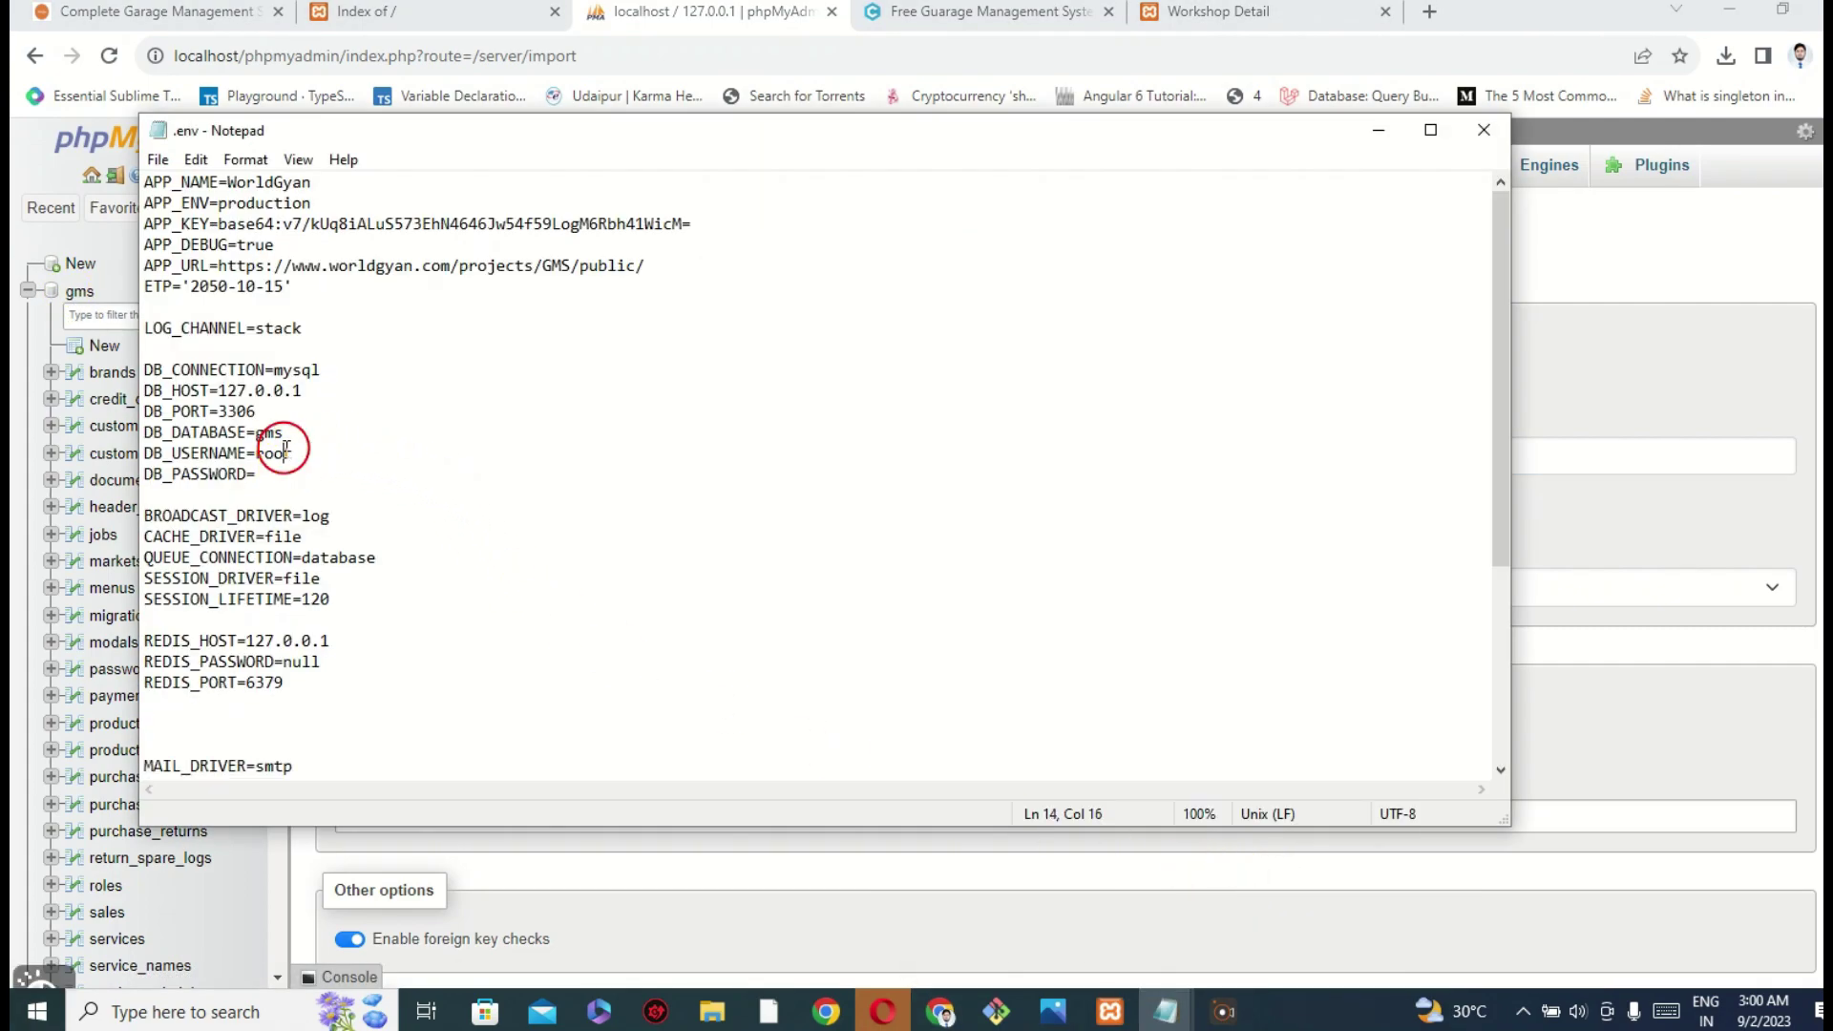
{"action": "left_click", "coordinate": [304, 454]}
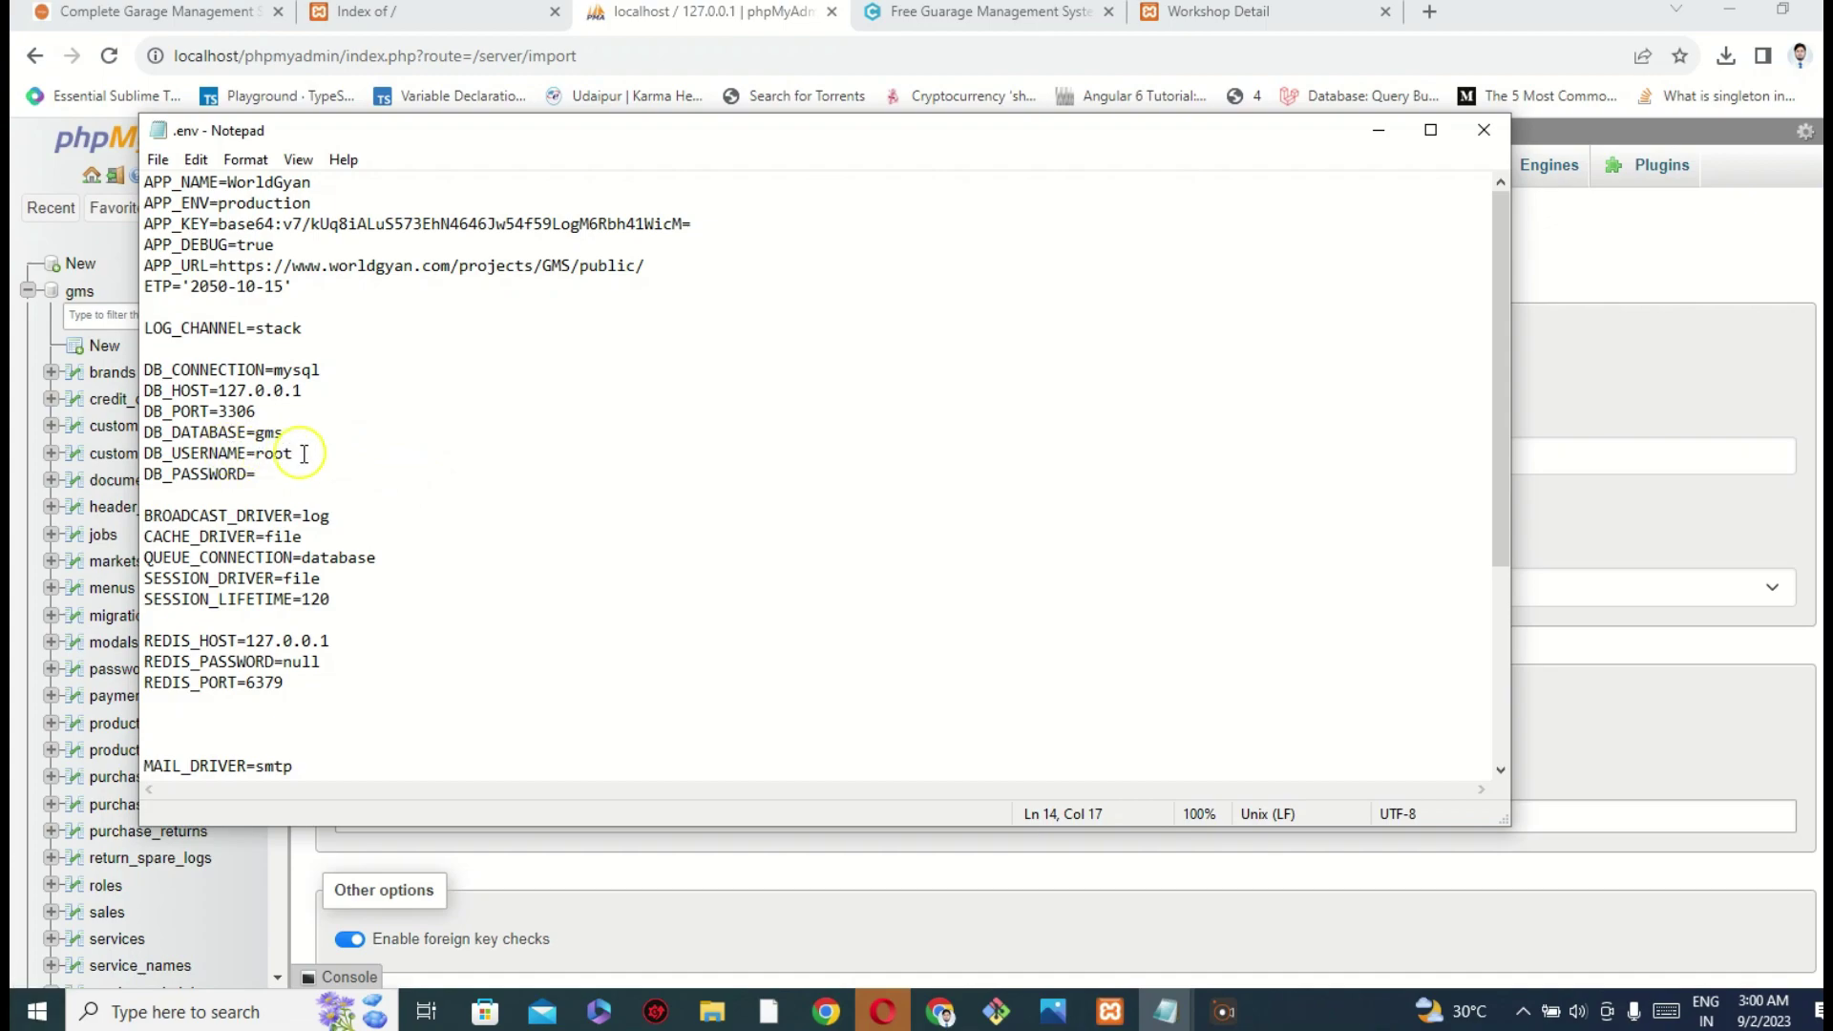
{"action": "left_click", "coordinate": [286, 482]}
{"action": "left_click_drag", "start_coordinate": [246, 432], "coordinate": [265, 495]}
{"action": "left_click", "coordinate": [292, 457]}
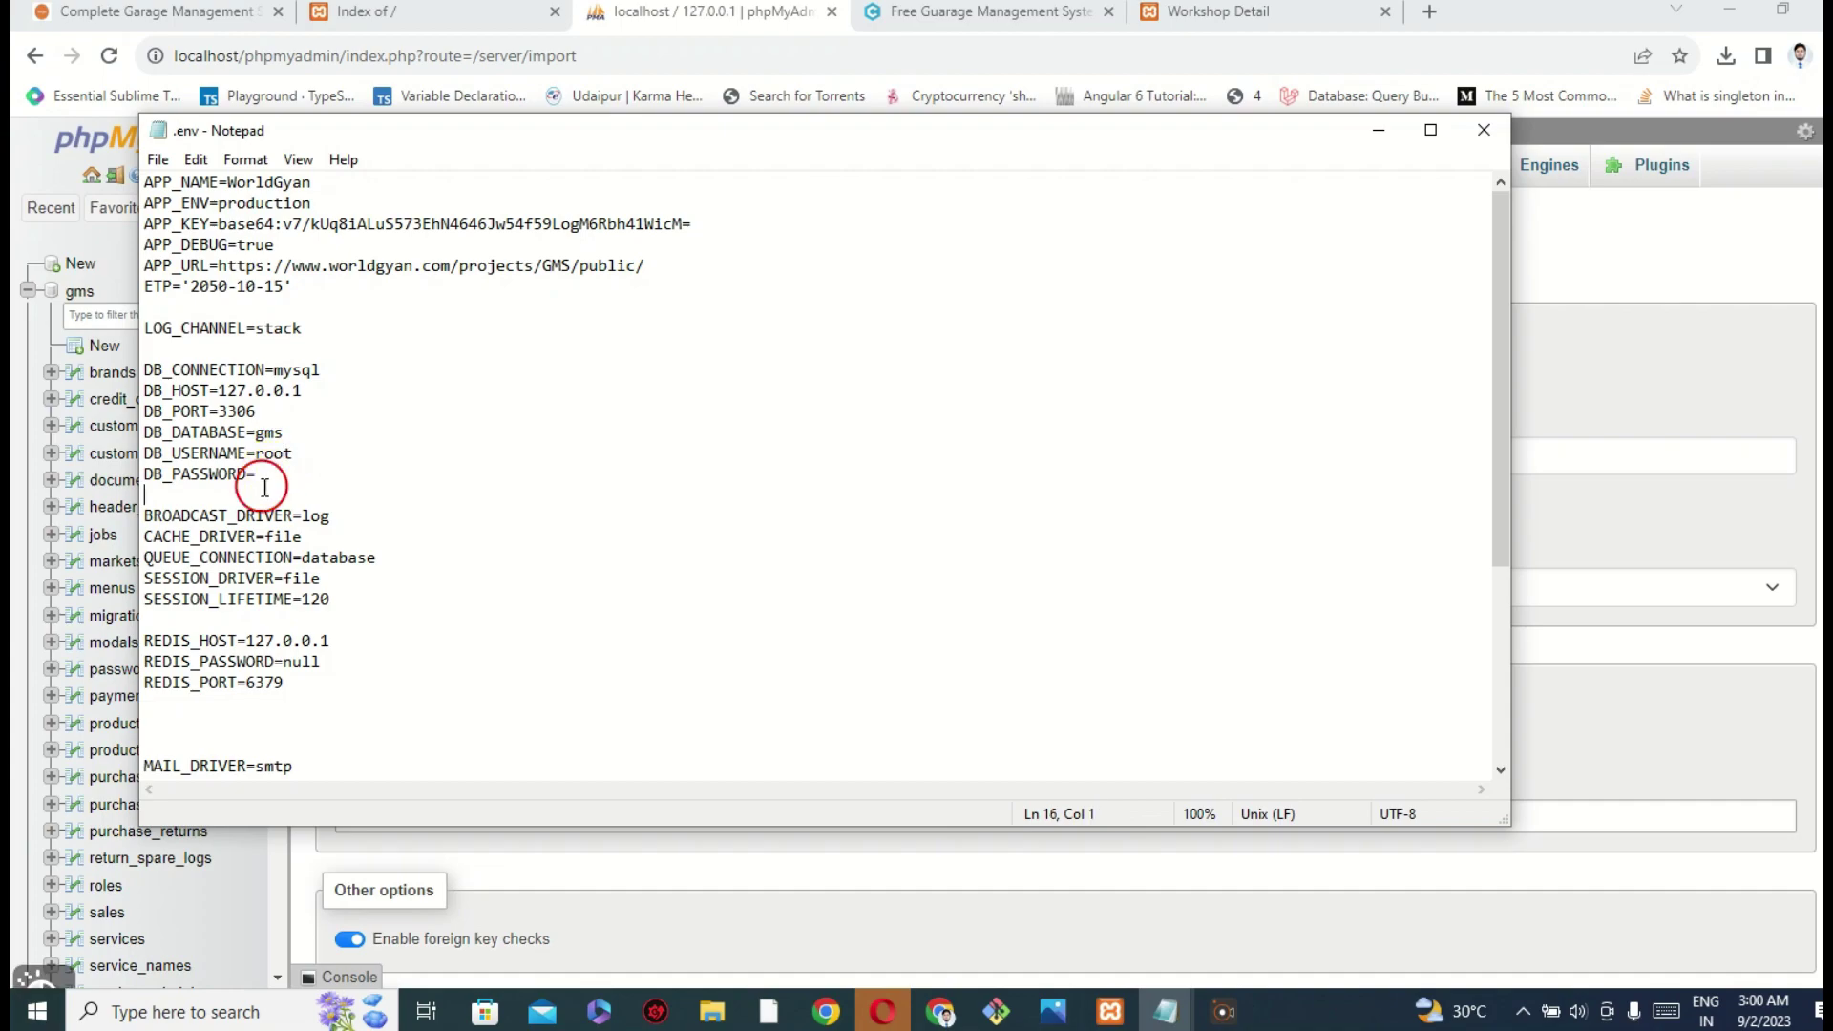
{"action": "left_click", "coordinate": [1480, 129]}
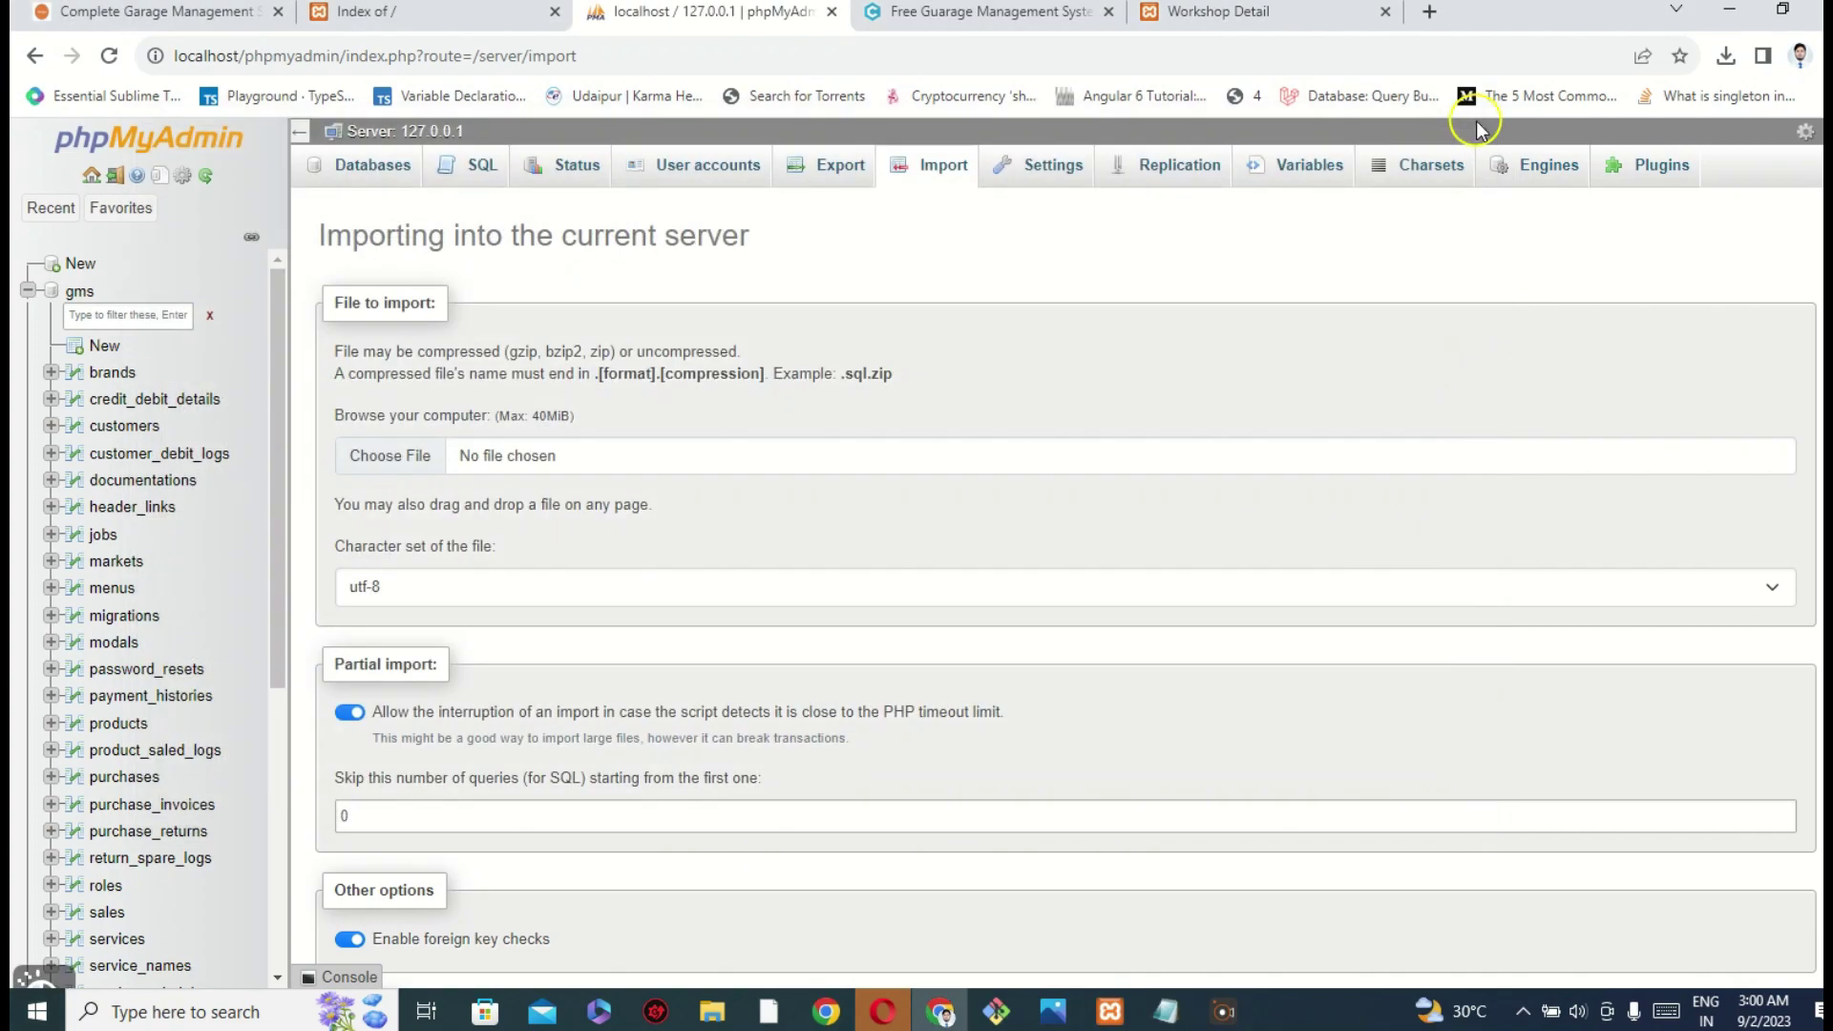
- Load localhost/public/ in the Chrome tab showing the localhost directory index
{"action": "left_click", "coordinate": [462, 21]}
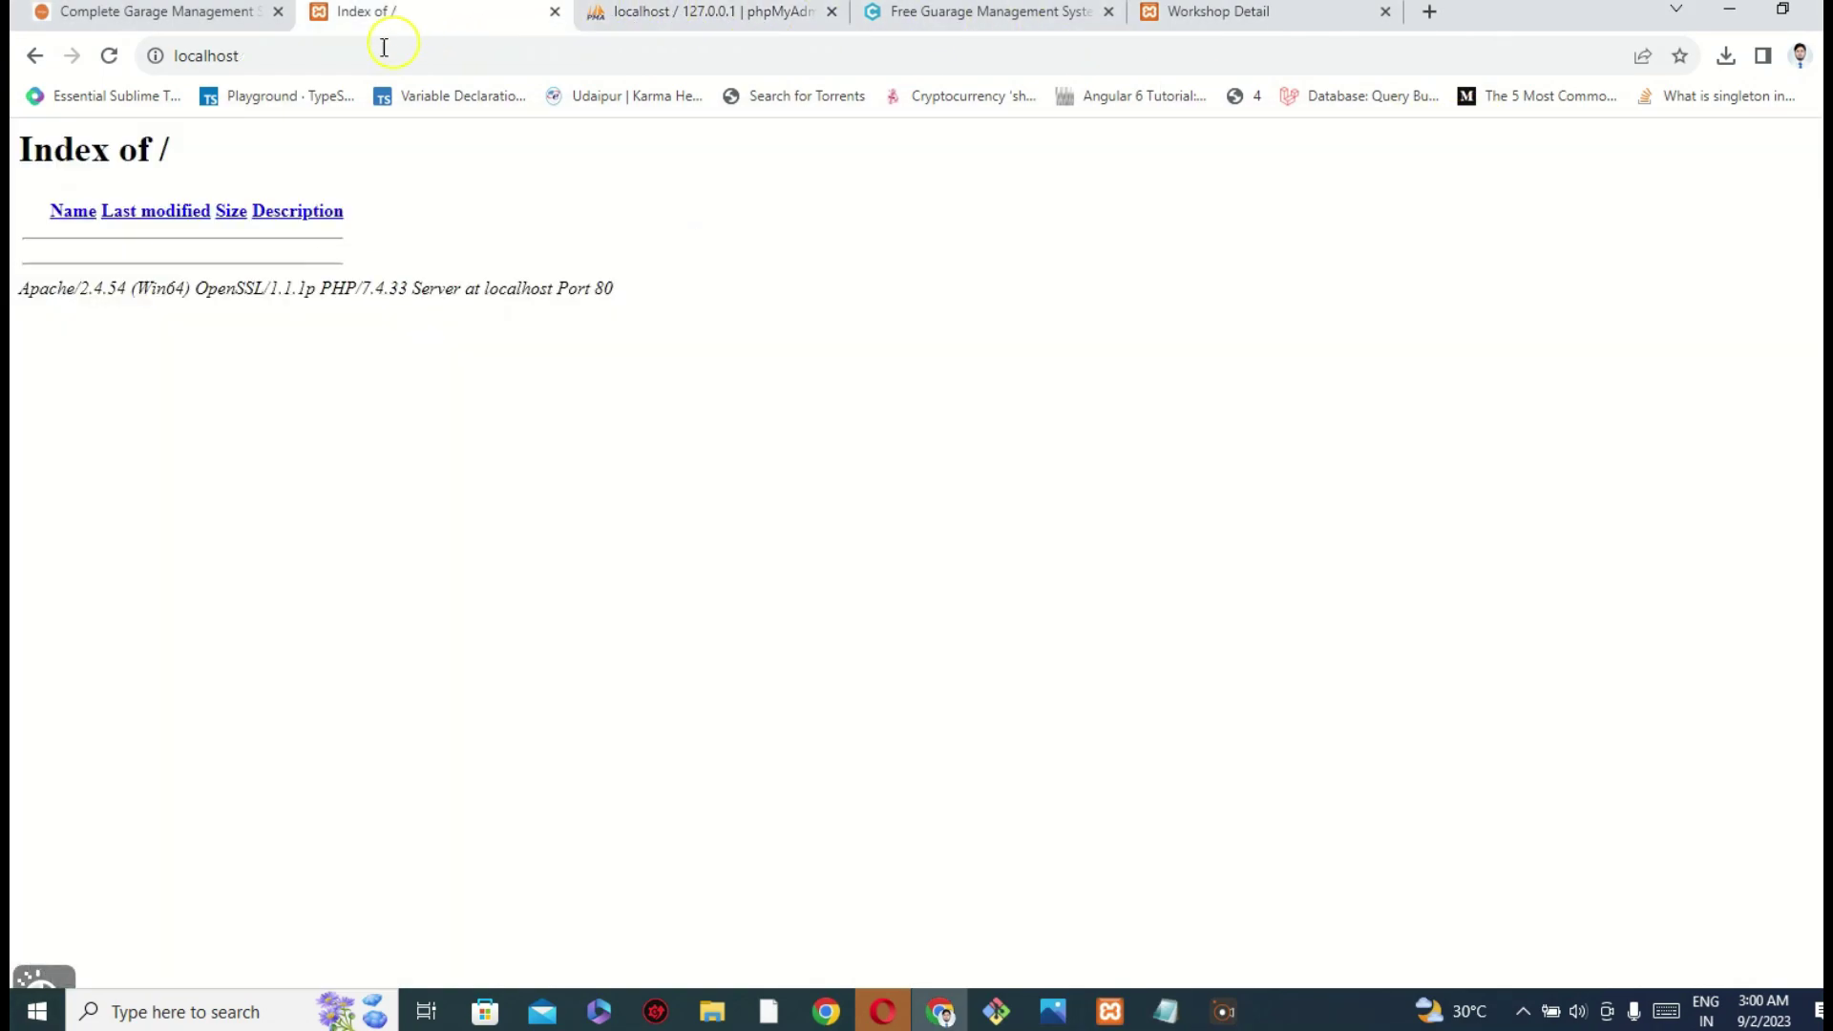
{"action": "left_click", "coordinate": [318, 55]}
{"action": "left_click", "coordinate": [377, 59]}
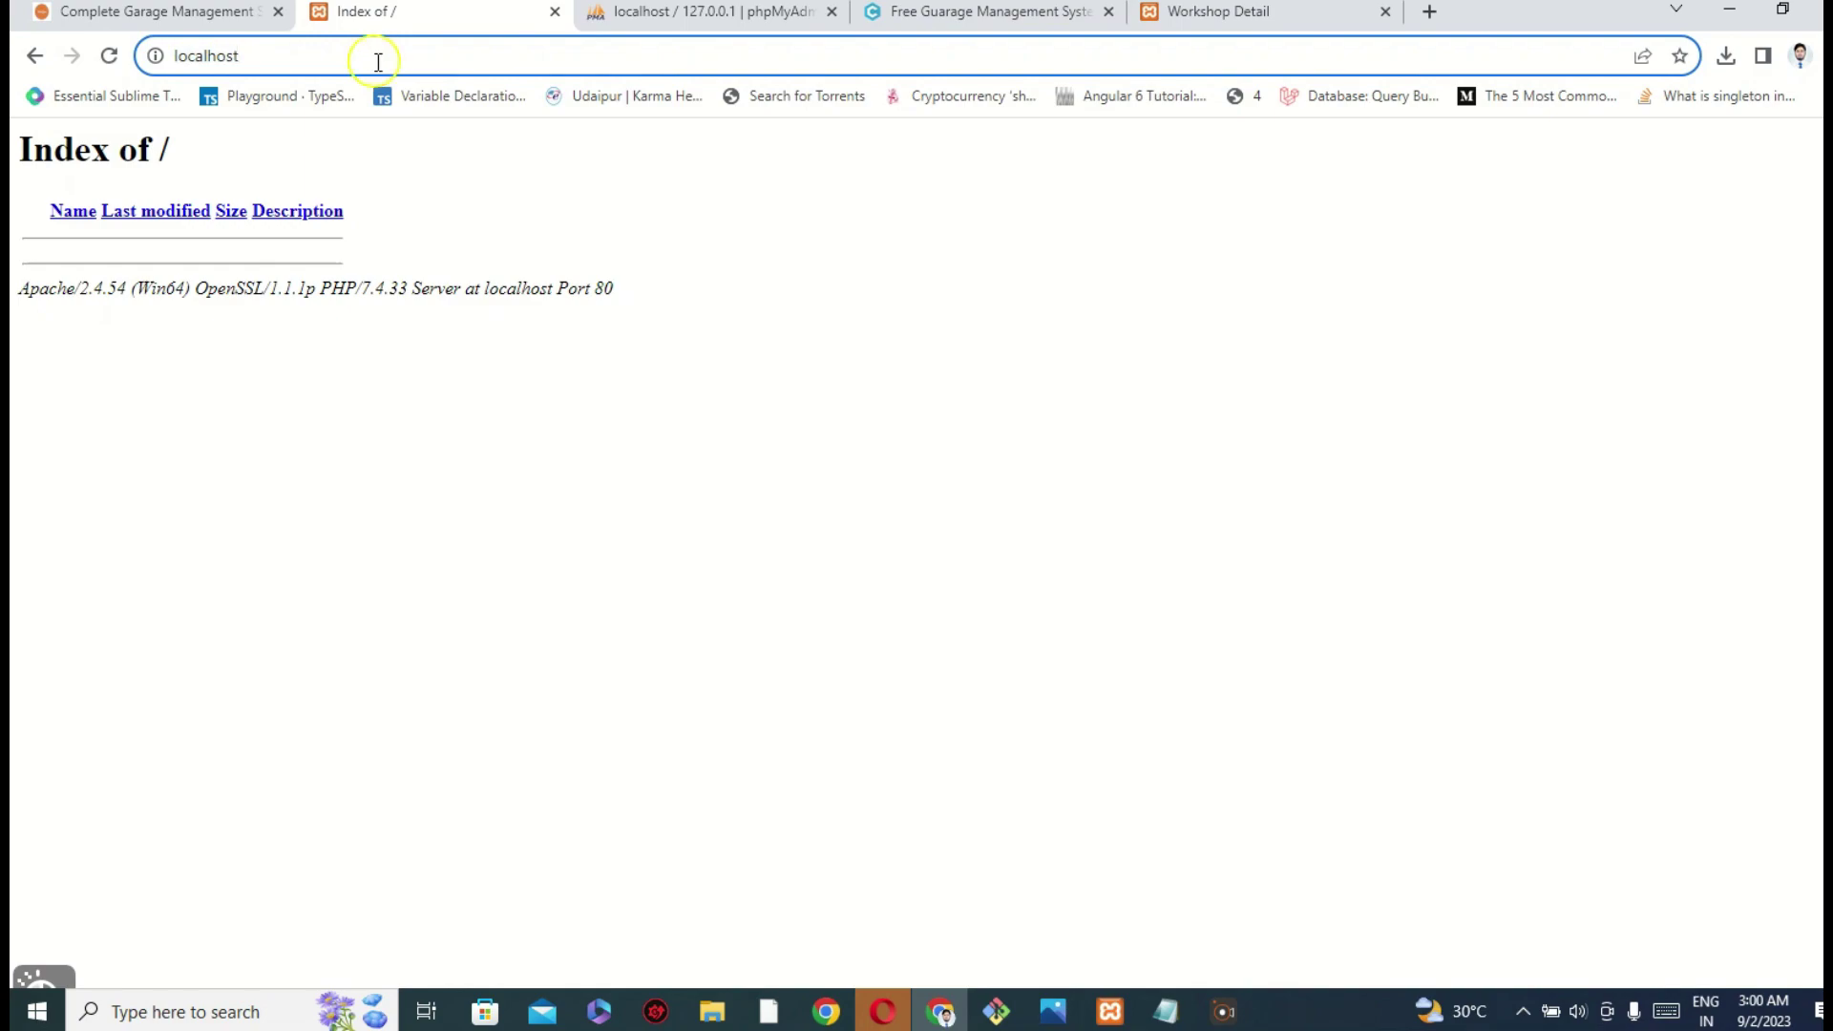
{"action": "type", "text": "/pu"}
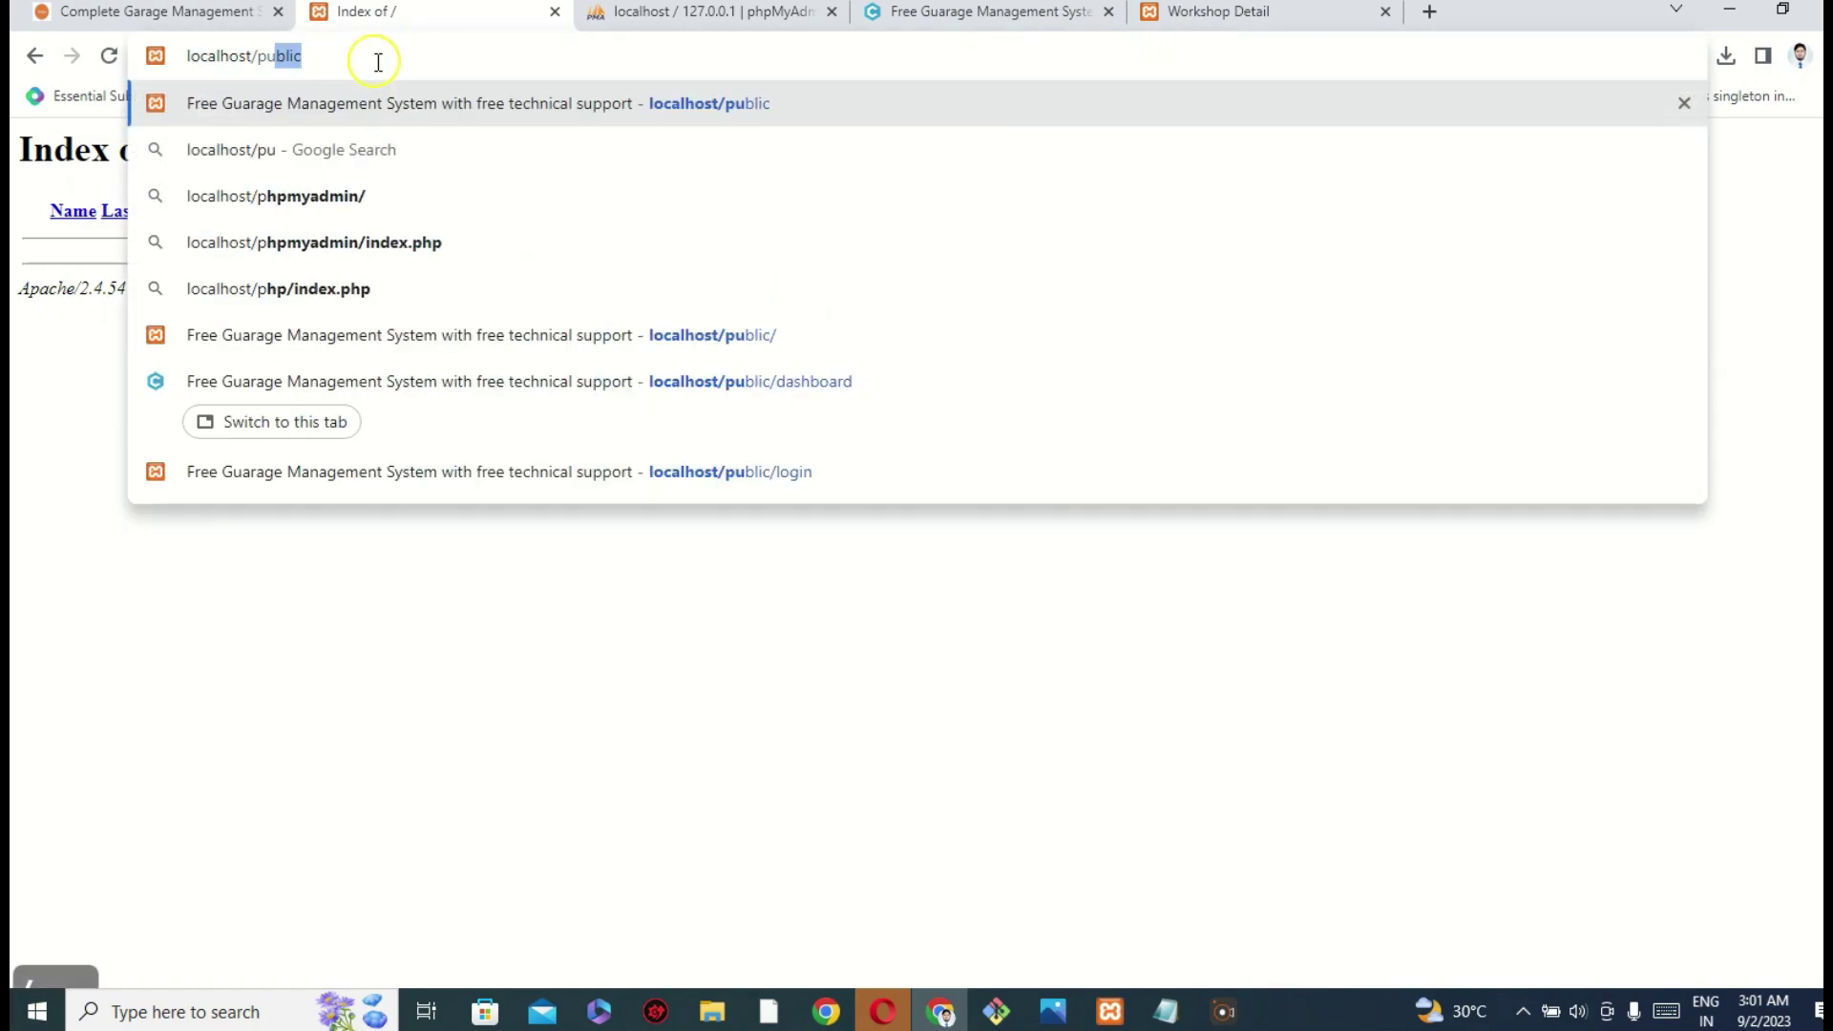
{"action": "type", "text": "blic/"}
{"action": "key", "text": "Return"}
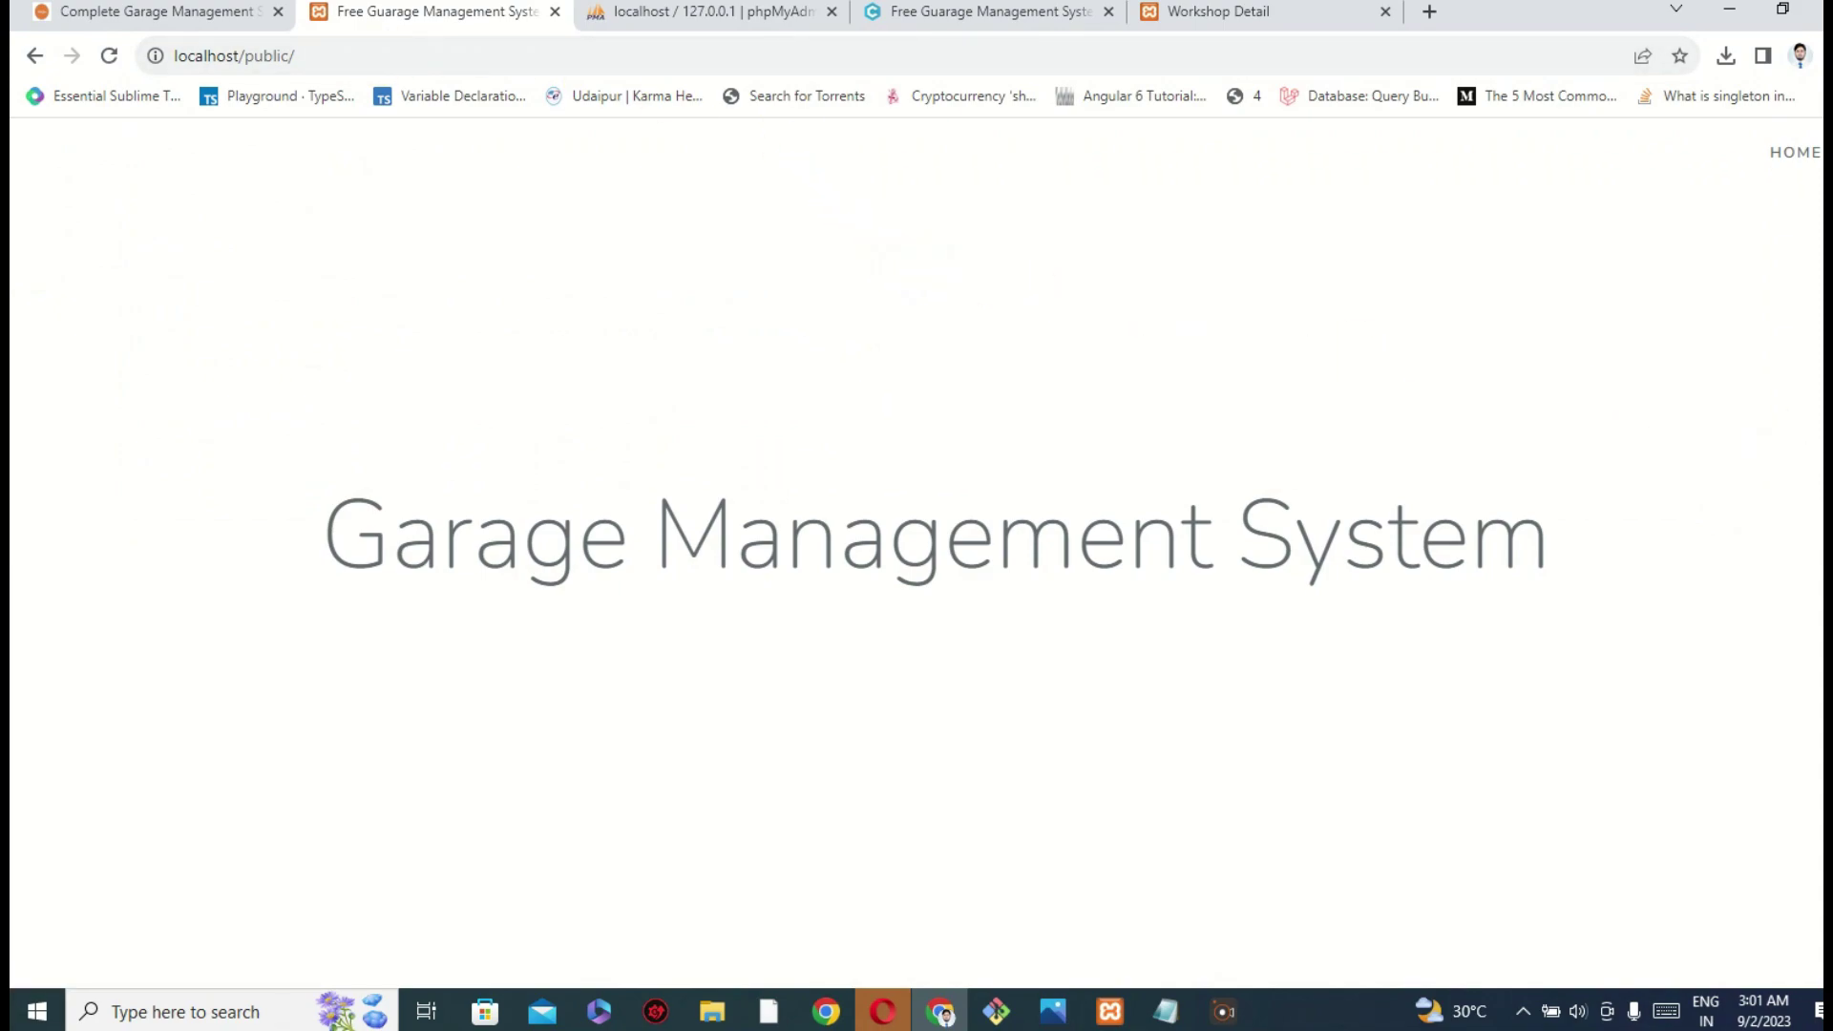
- Switch to the Complete Garage Management Software page on worldgyan.com and look through it down to the demo login credentials
{"action": "left_click", "coordinate": [66, 19]}
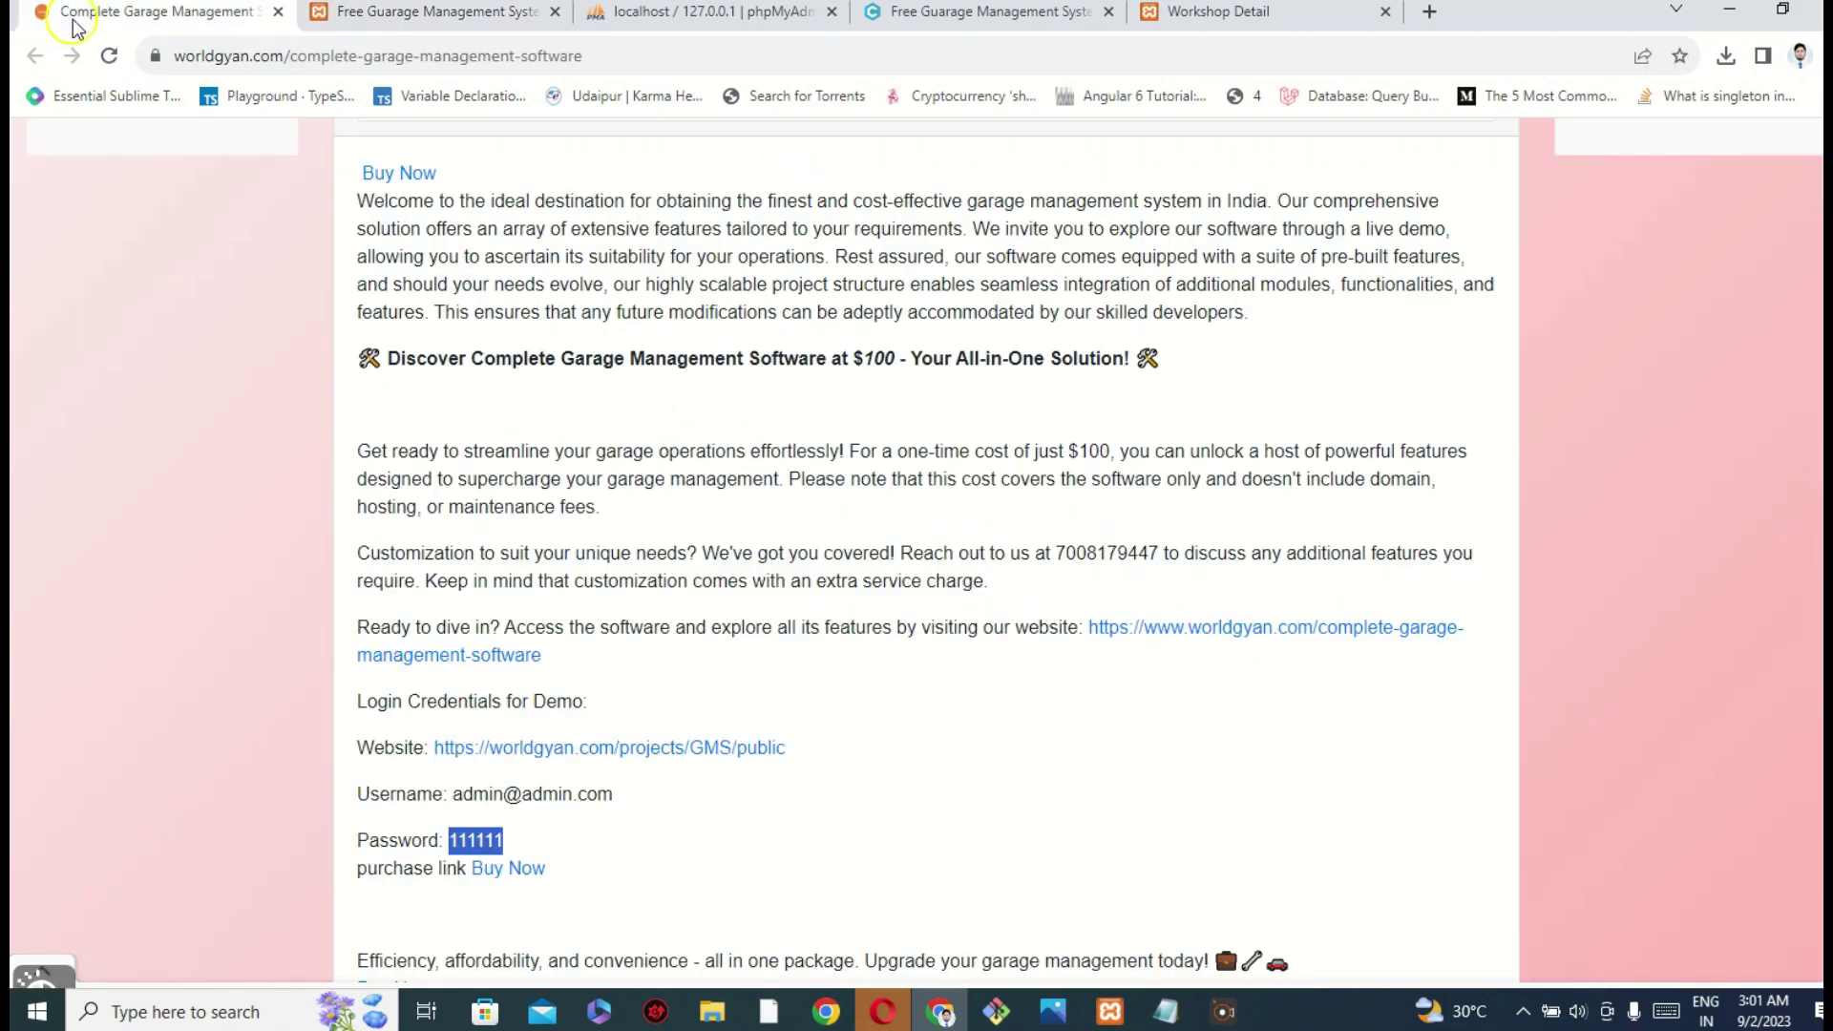
{"action": "scroll", "coordinate": [635, 520], "scroll_direction": "down", "scroll_amount": 1}
{"action": "scroll", "coordinate": [635, 520], "scroll_direction": "up", "scroll_amount": 10}
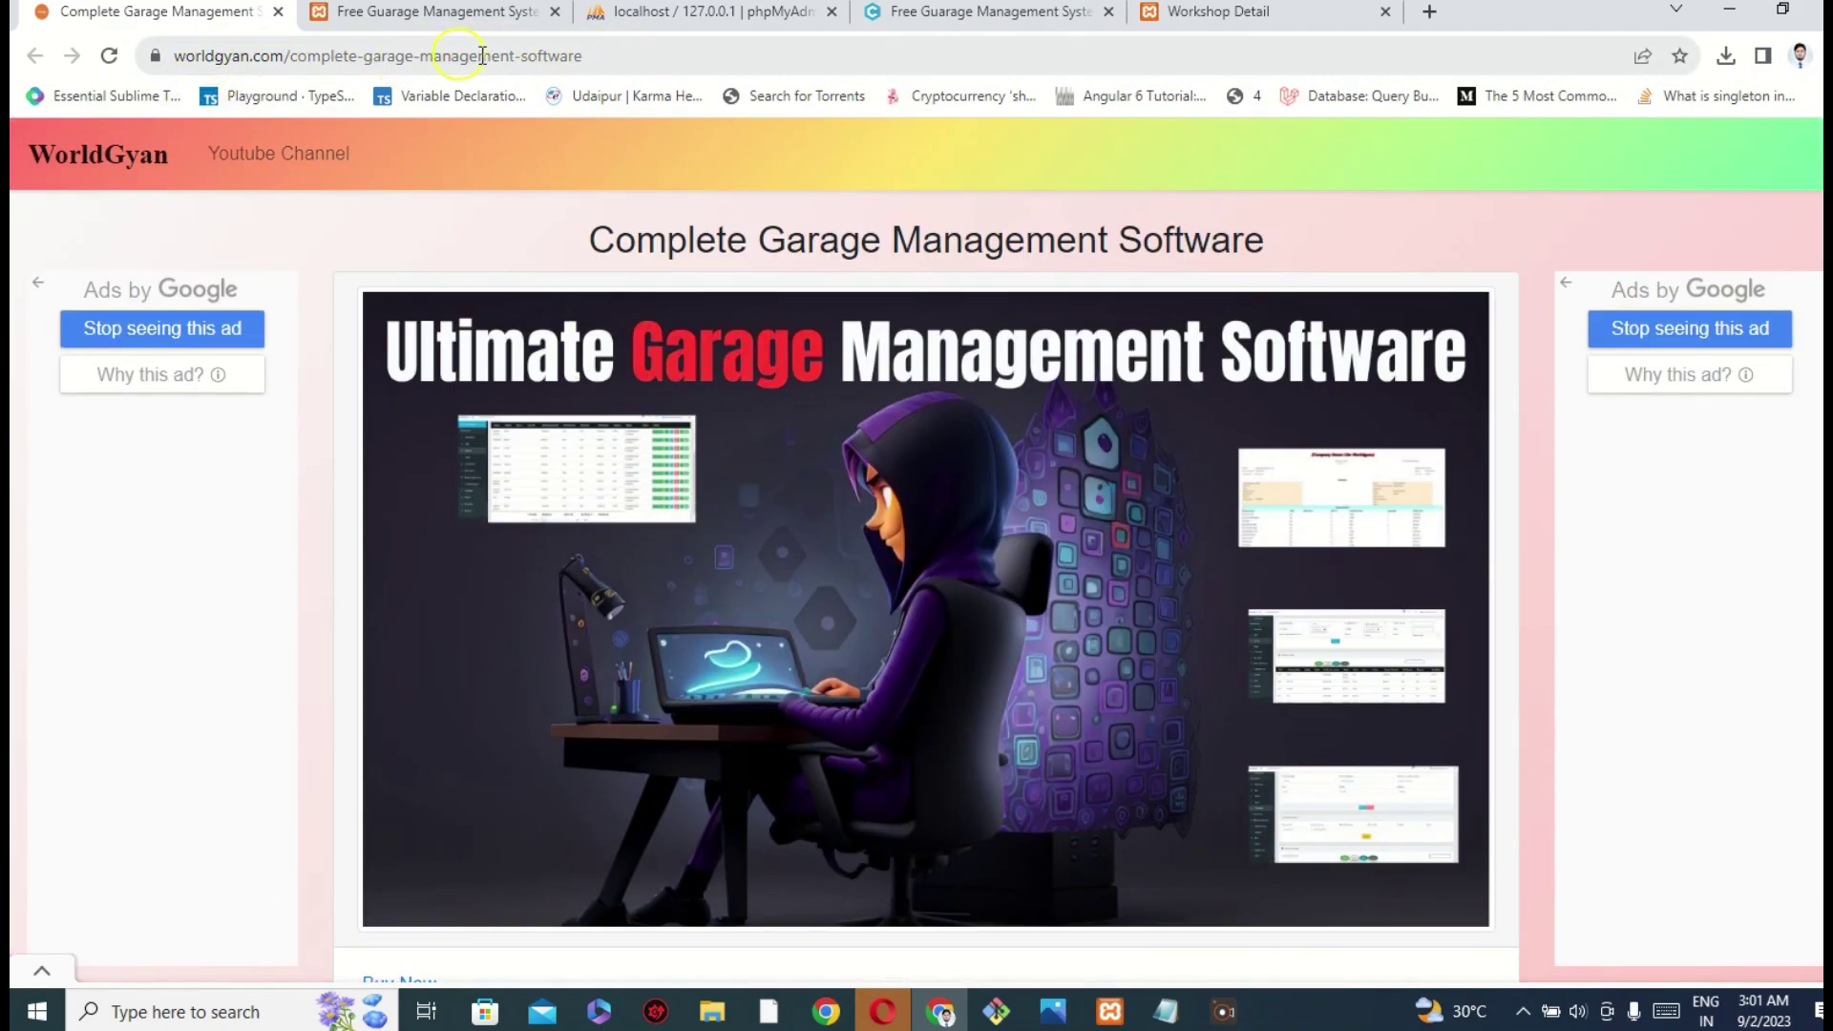
{"action": "scroll", "coordinate": [818, 299], "scroll_direction": "down", "scroll_amount": 2}
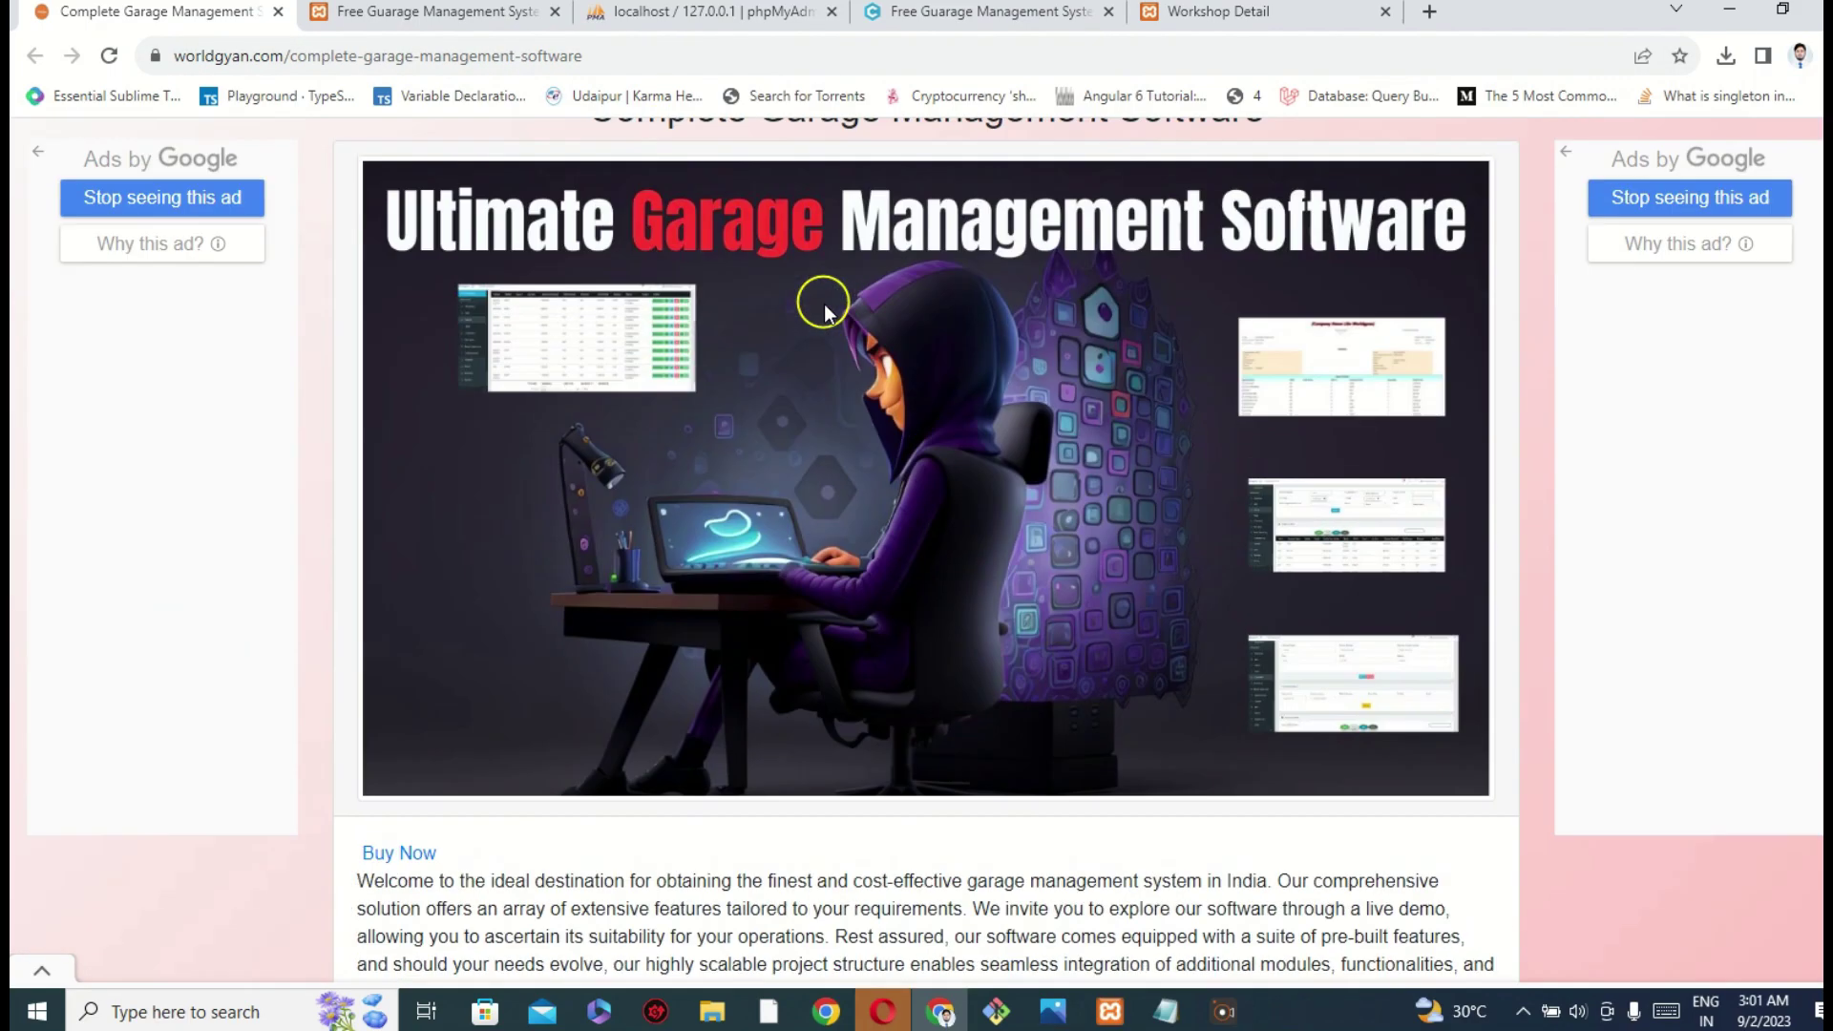
{"action": "scroll", "coordinate": [605, 360], "scroll_direction": "up", "scroll_amount": 2}
{"action": "scroll", "coordinate": [606, 376], "scroll_direction": "down", "scroll_amount": 11}
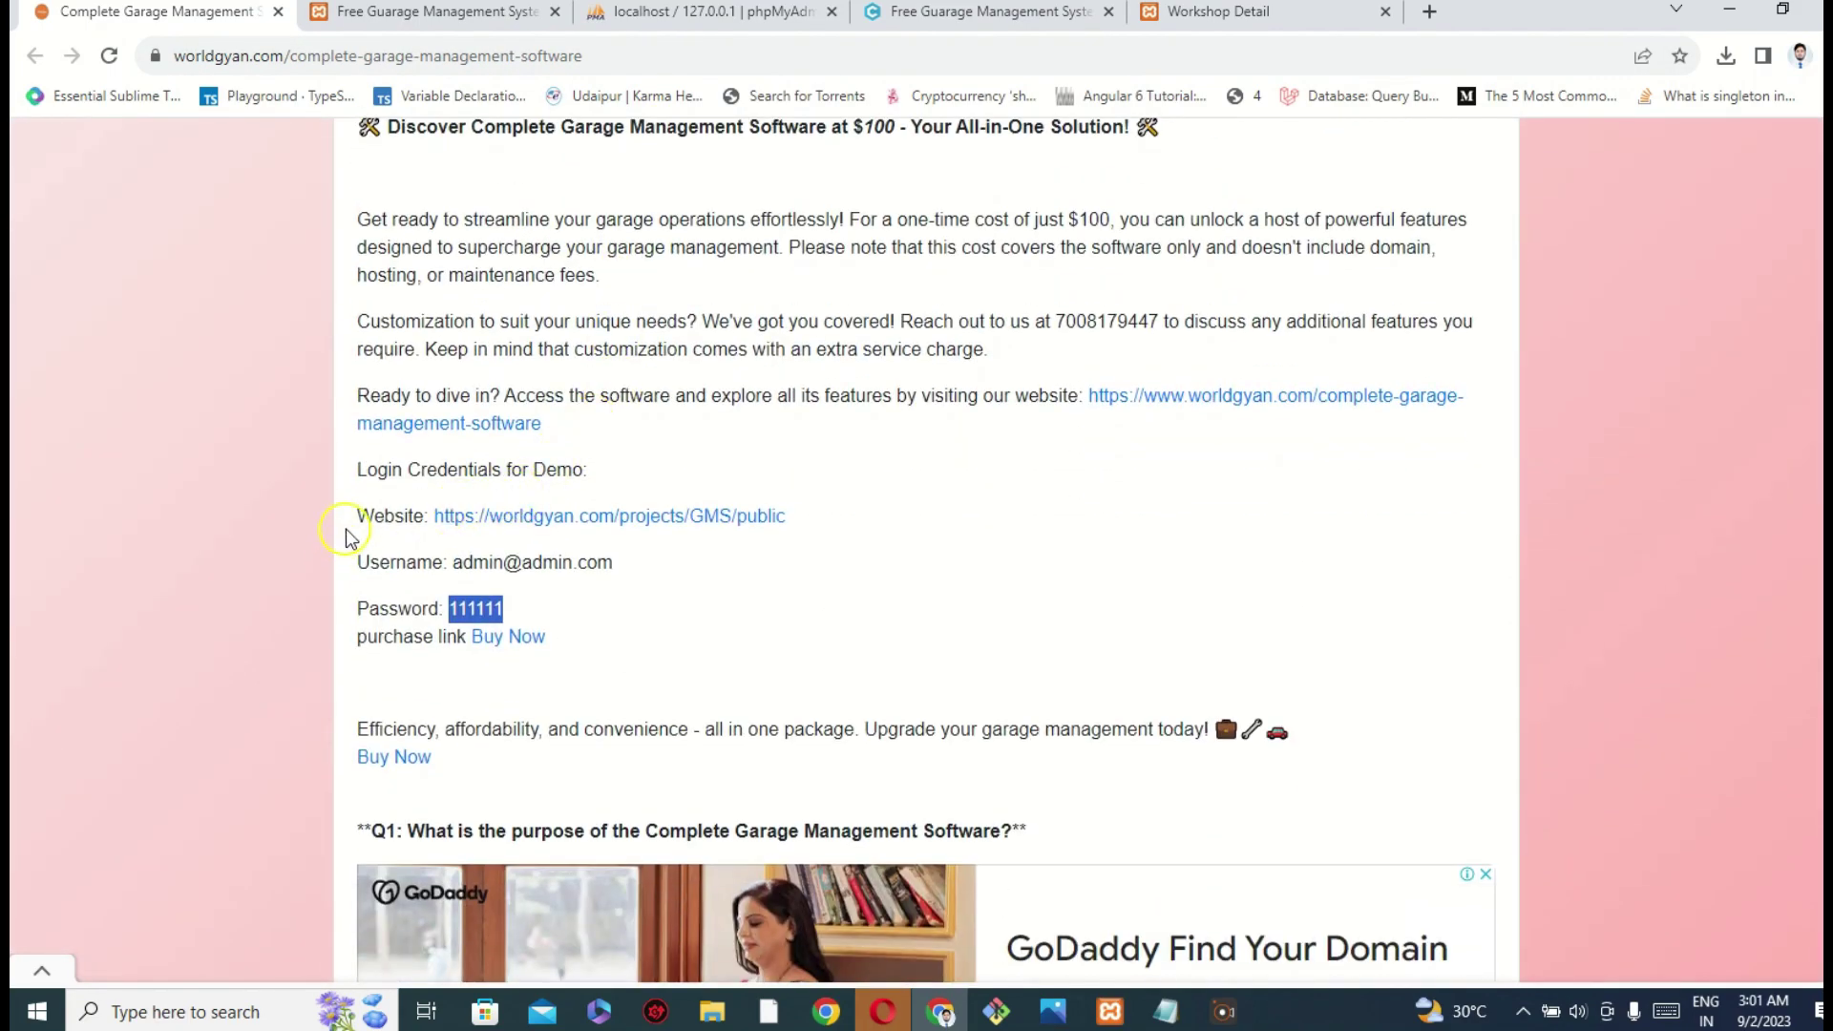
- Highlight the demo username and password lines on the product page and switch to the localhost/public/dashboard tab
{"action": "left_click", "coordinate": [453, 468]}
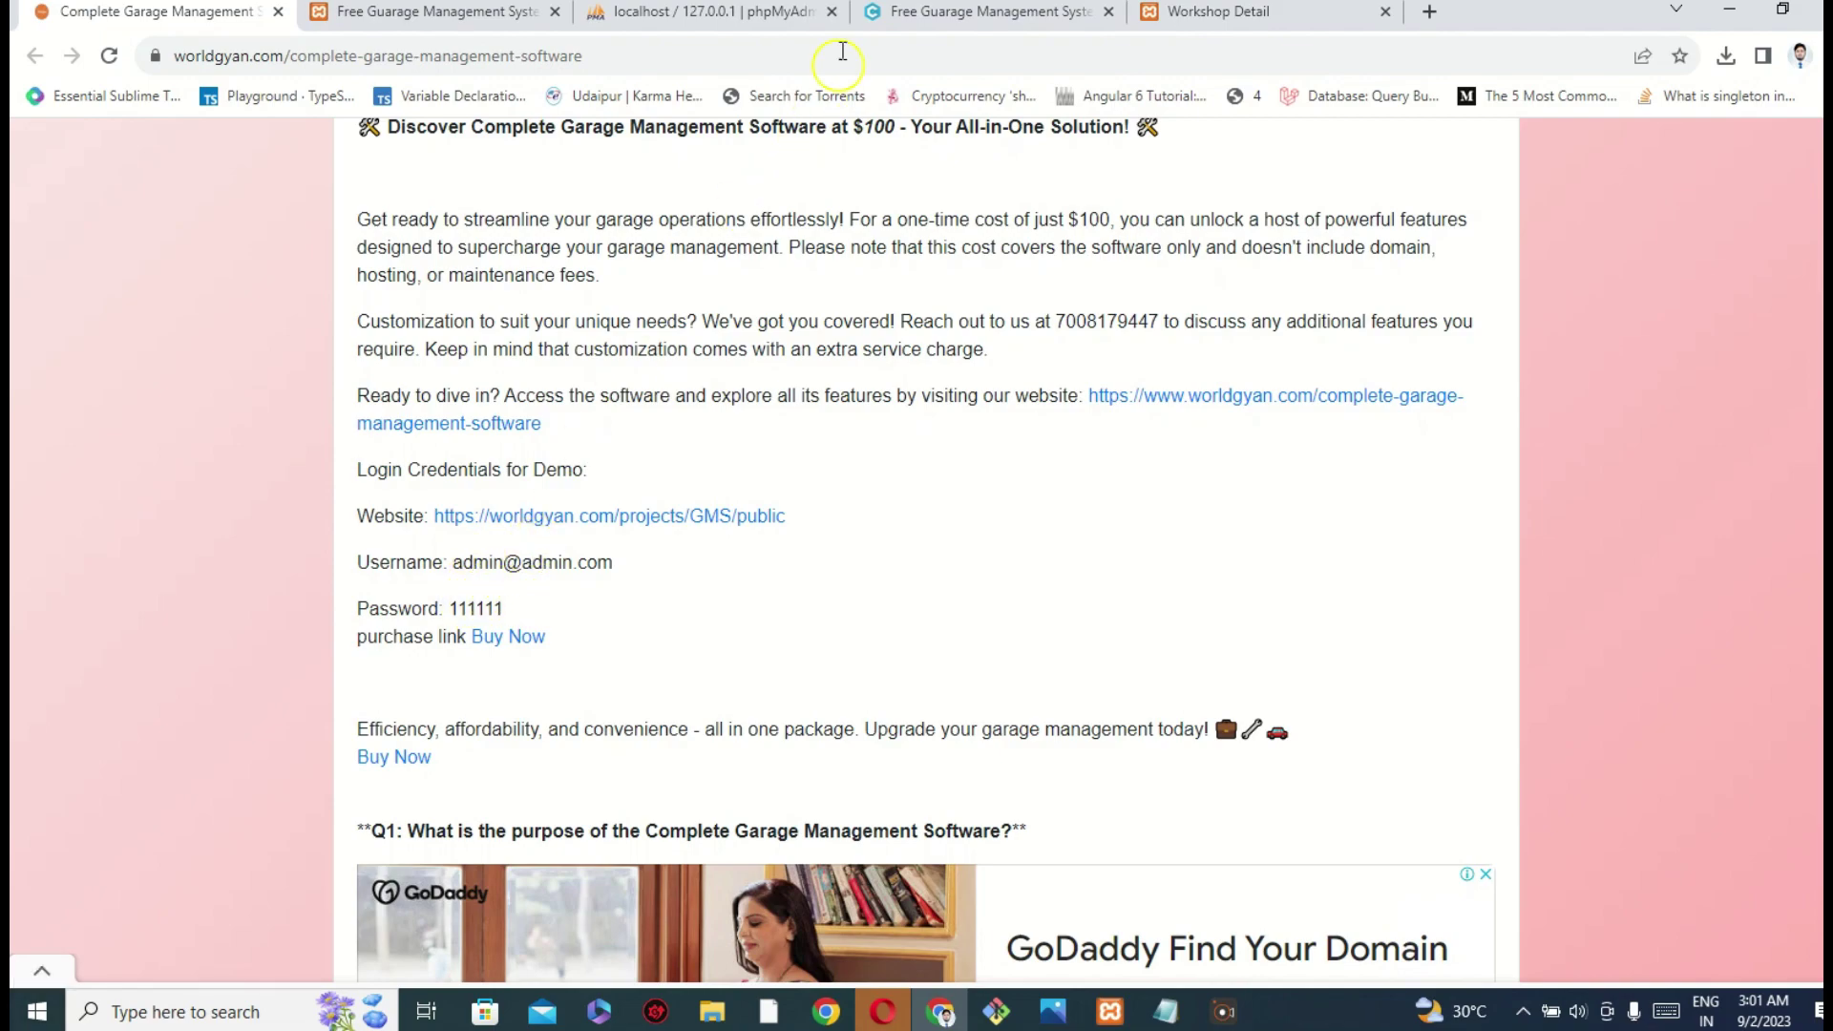
{"action": "left_click_drag", "start_coordinate": [519, 606], "coordinate": [347, 547]}
{"action": "left_click", "coordinate": [430, 571]}
{"action": "scroll", "coordinate": [429, 570], "scroll_direction": "down", "scroll_amount": 3}
{"action": "scroll", "coordinate": [430, 571], "scroll_direction": "up", "scroll_amount": 2}
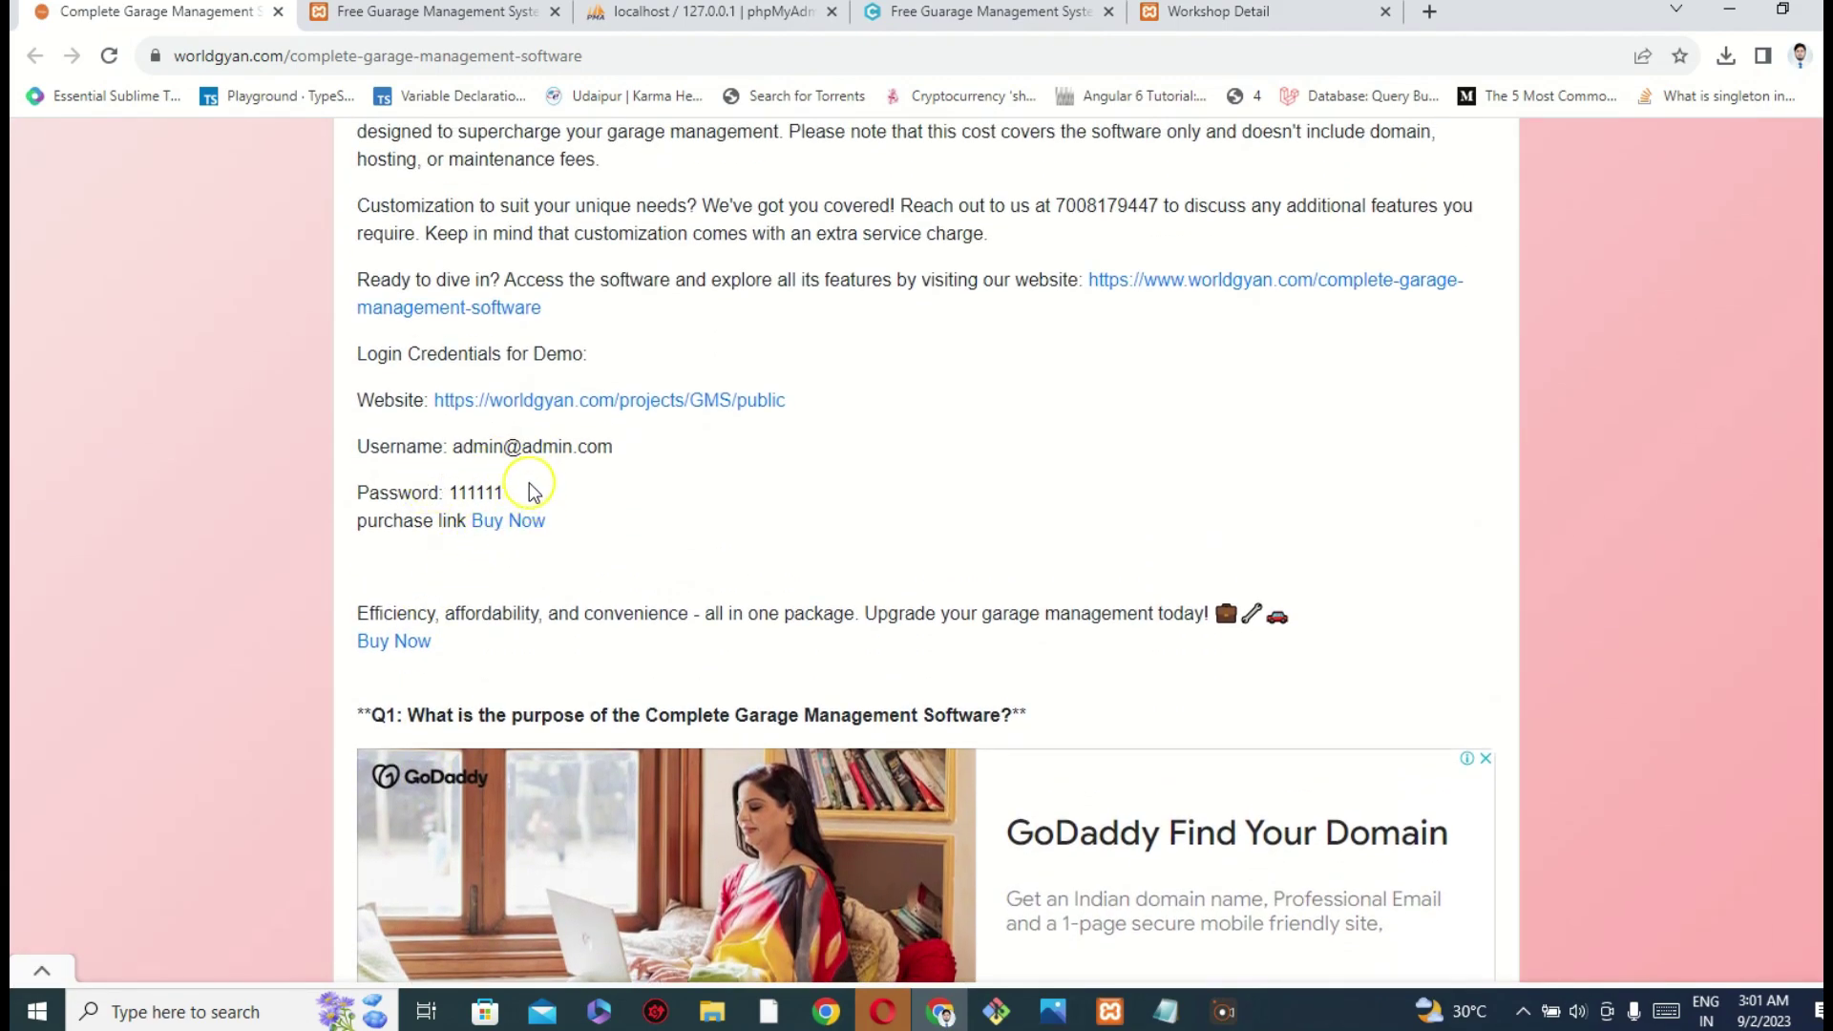
{"action": "left_click", "coordinate": [919, 25]}
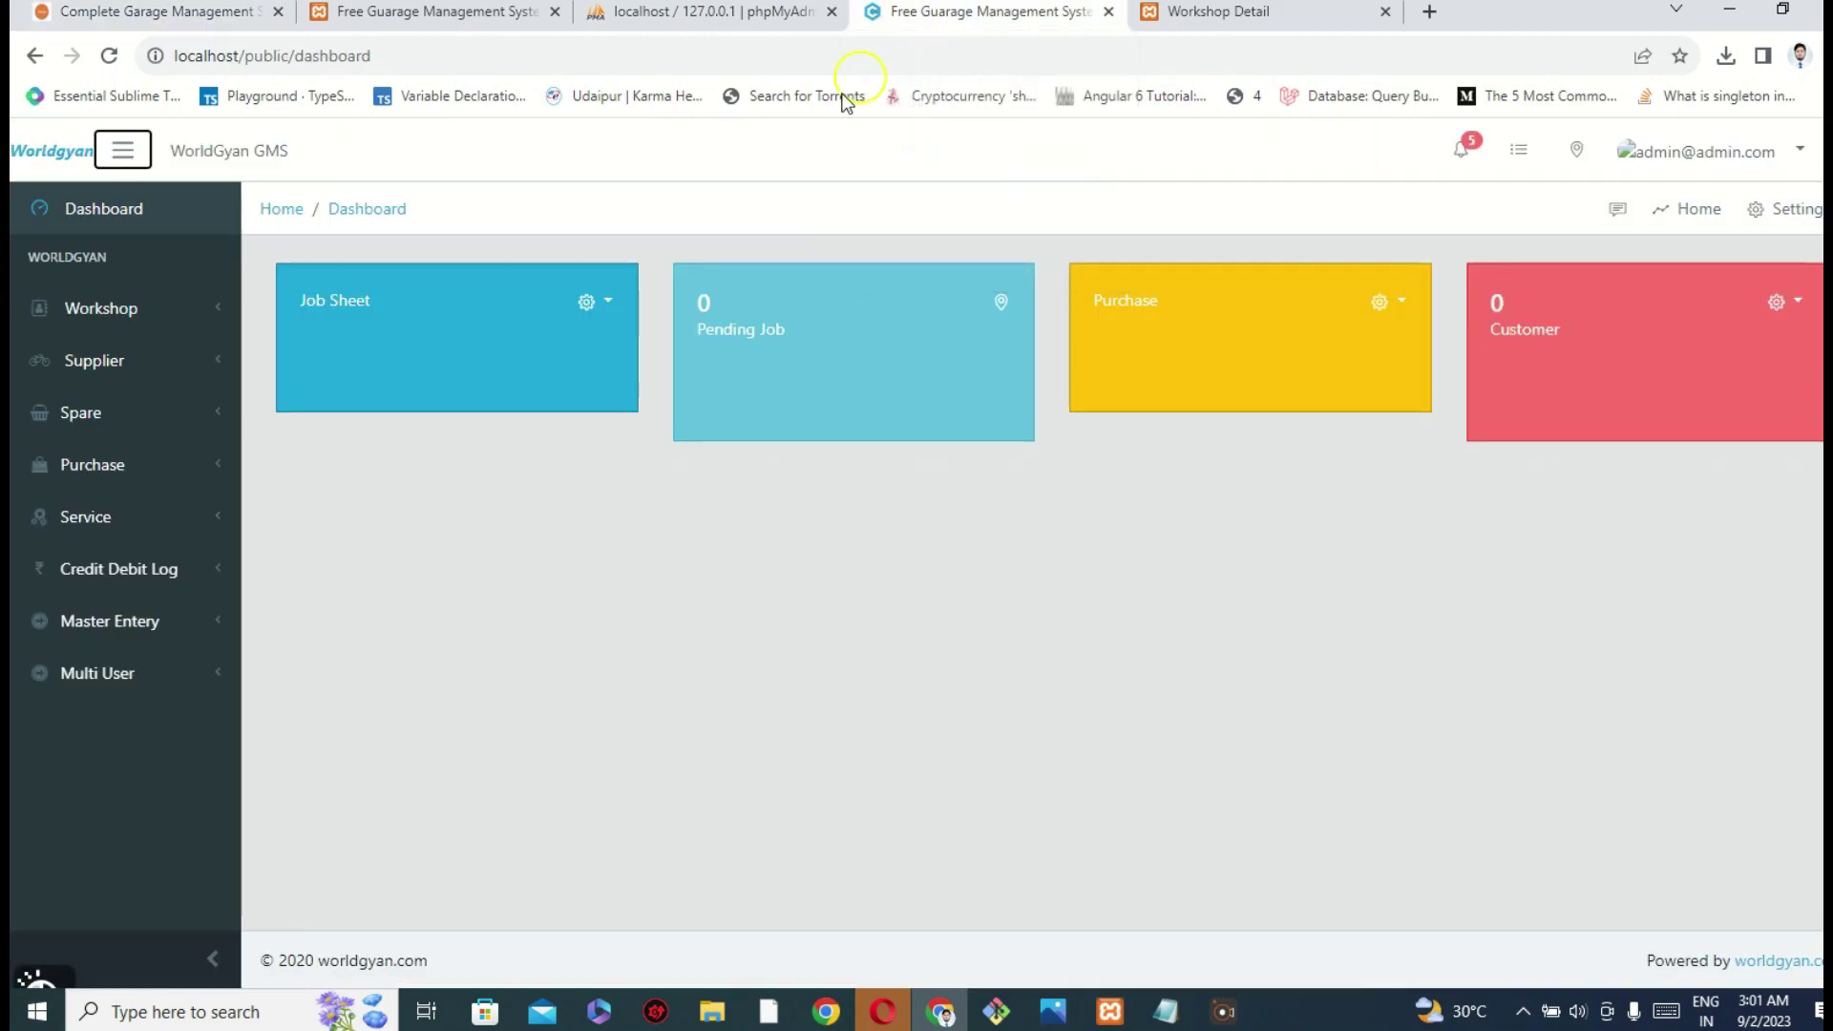
- Look through the Add User form and the User List in the Multi User section
{"action": "left_click", "coordinate": [74, 695]}
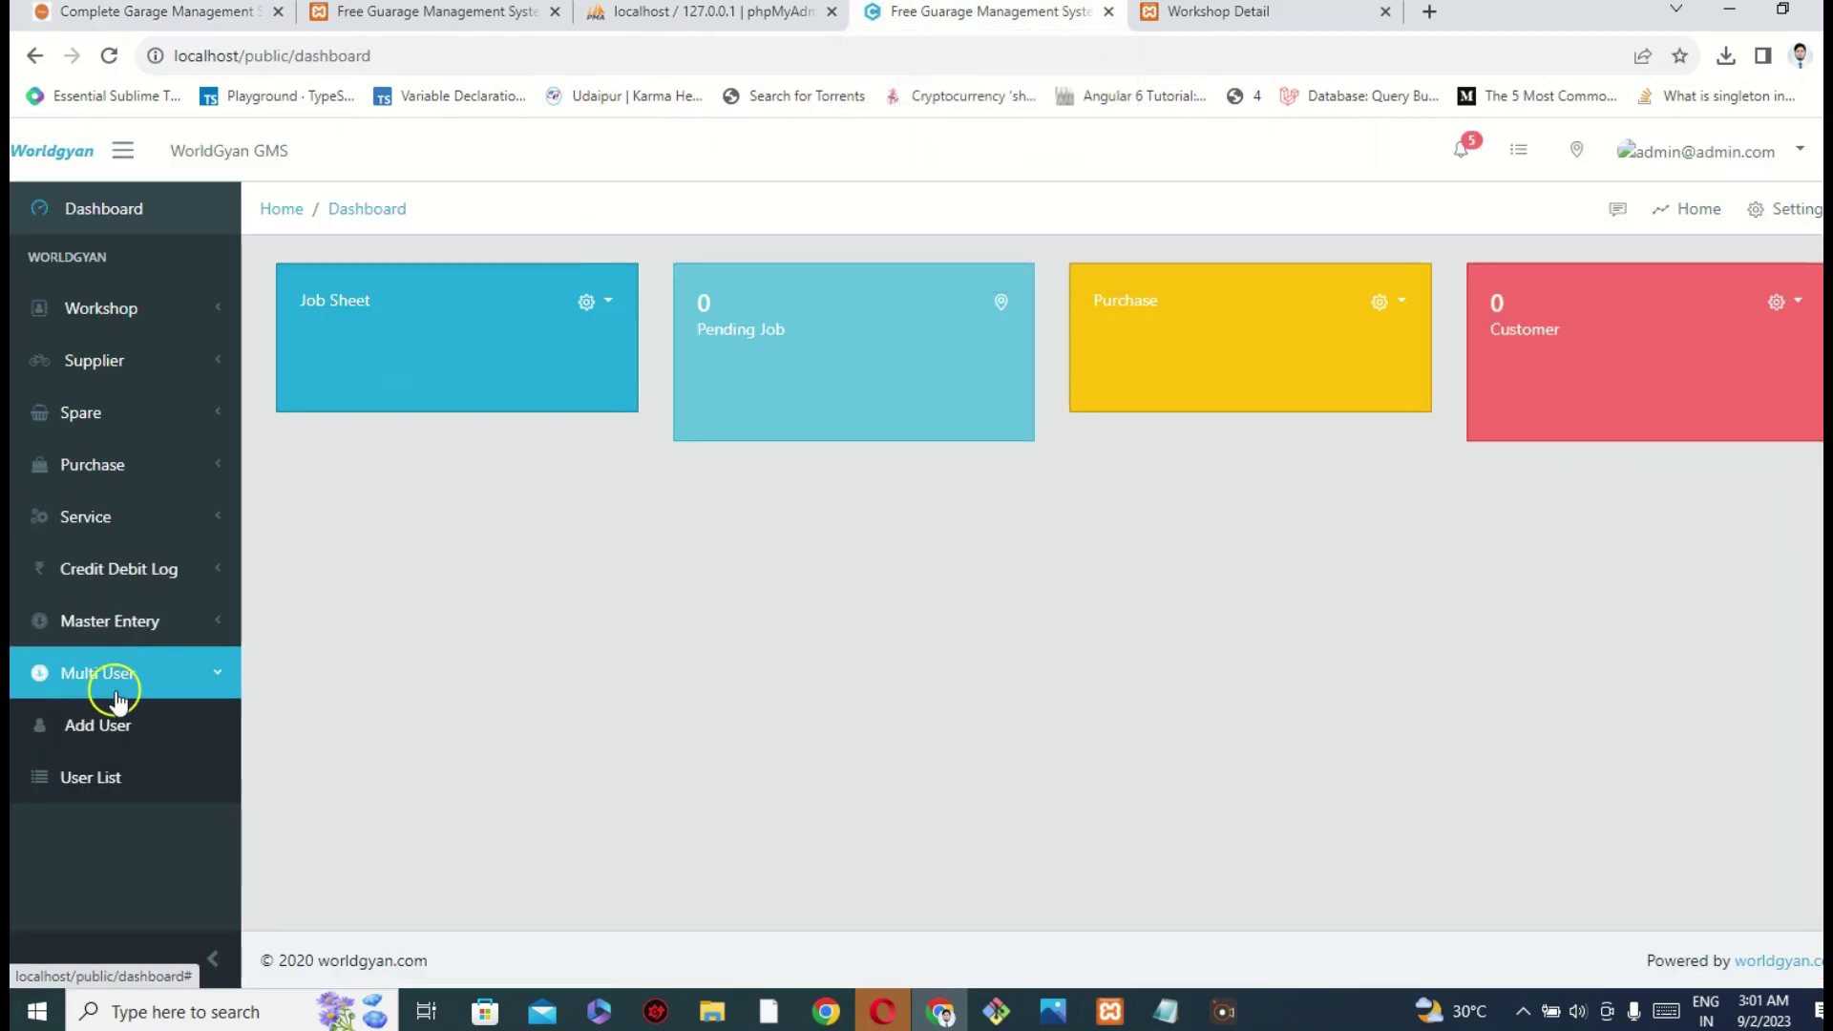
{"action": "left_click", "coordinate": [113, 778]}
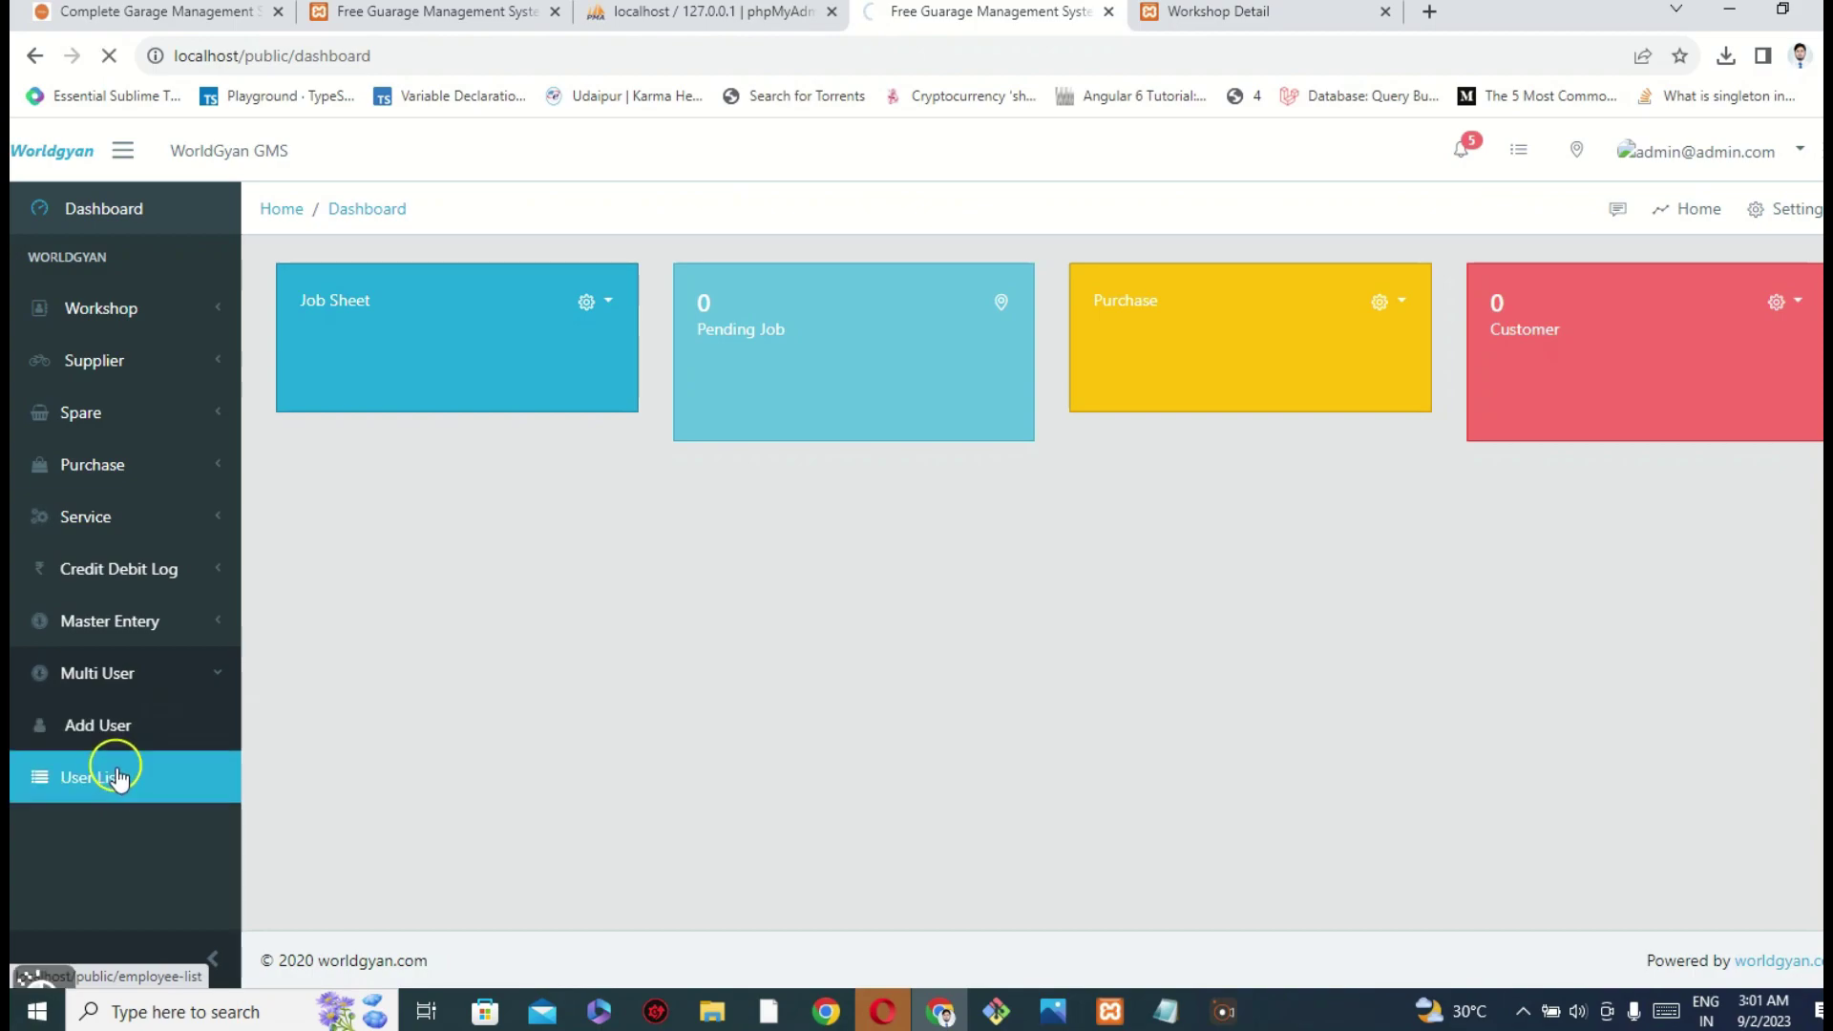
{"action": "scroll", "coordinate": [413, 512], "scroll_direction": "down", "scroll_amount": 5}
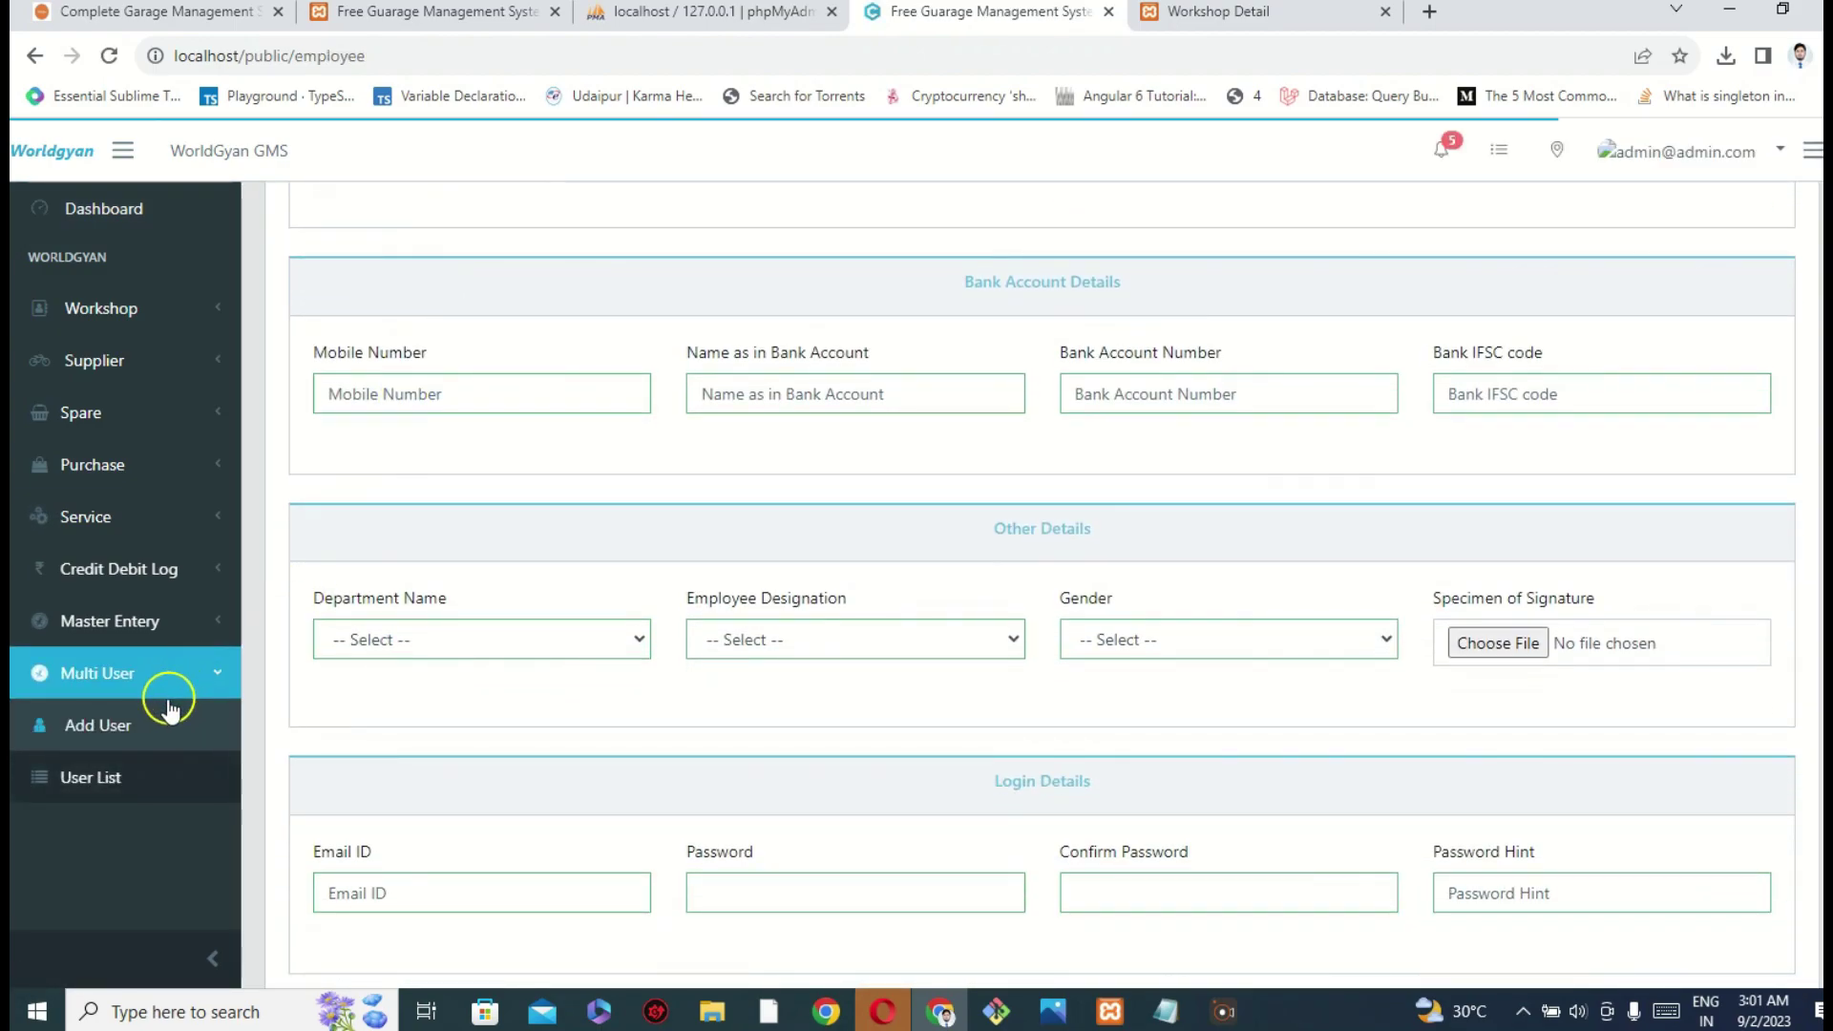
{"action": "left_click", "coordinate": [84, 791]}
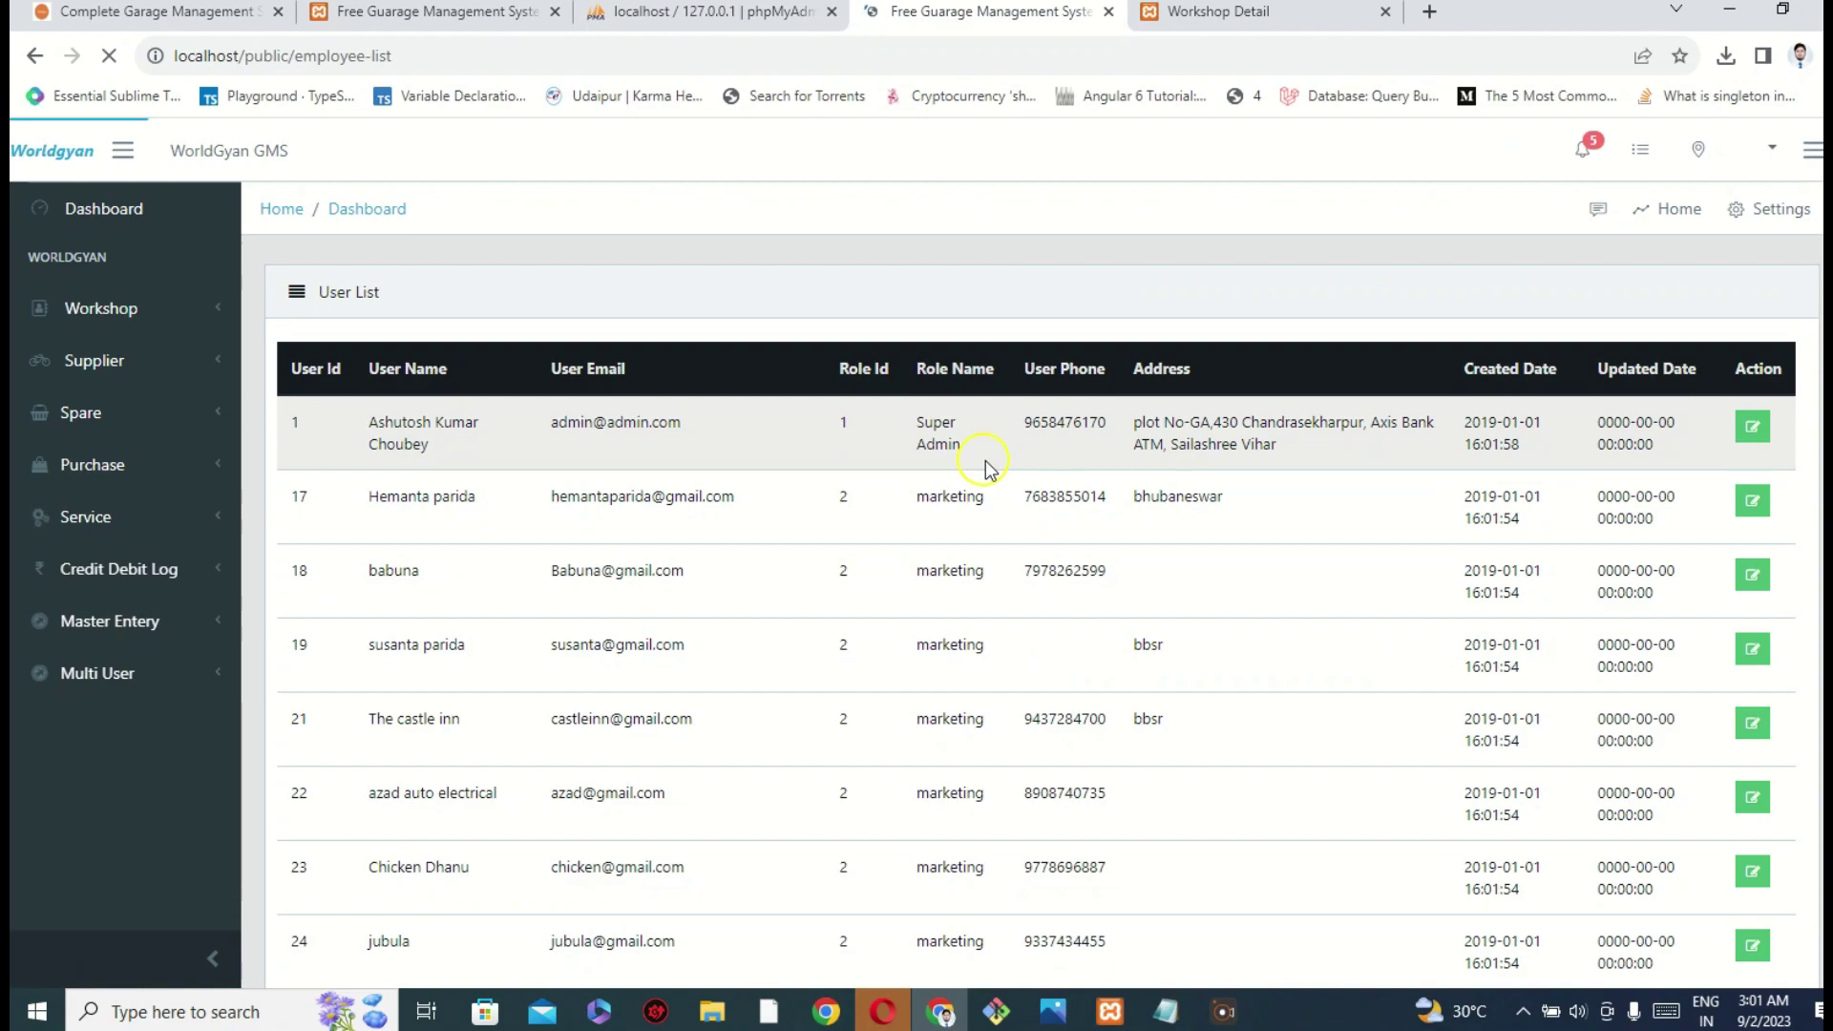
{"action": "scroll", "coordinate": [988, 472], "scroll_direction": "down", "scroll_amount": 3}
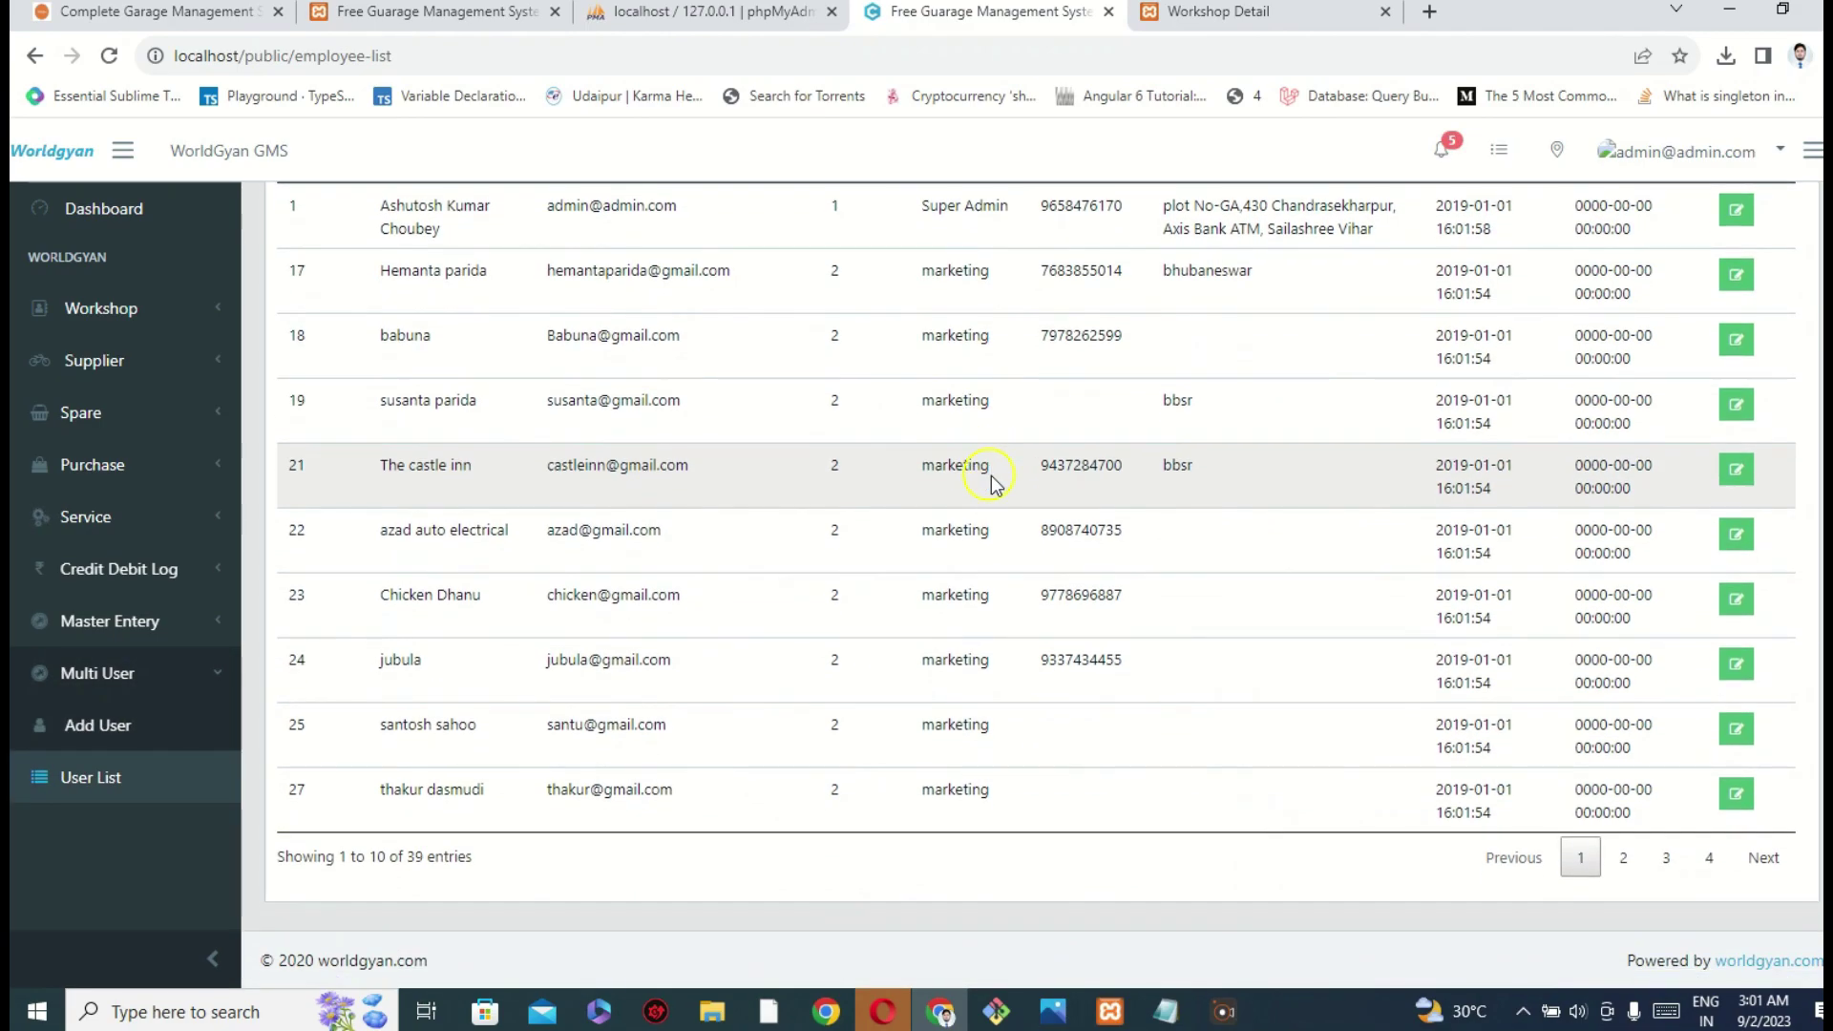
{"action": "scroll", "coordinate": [989, 503], "scroll_direction": "up", "scroll_amount": 3}
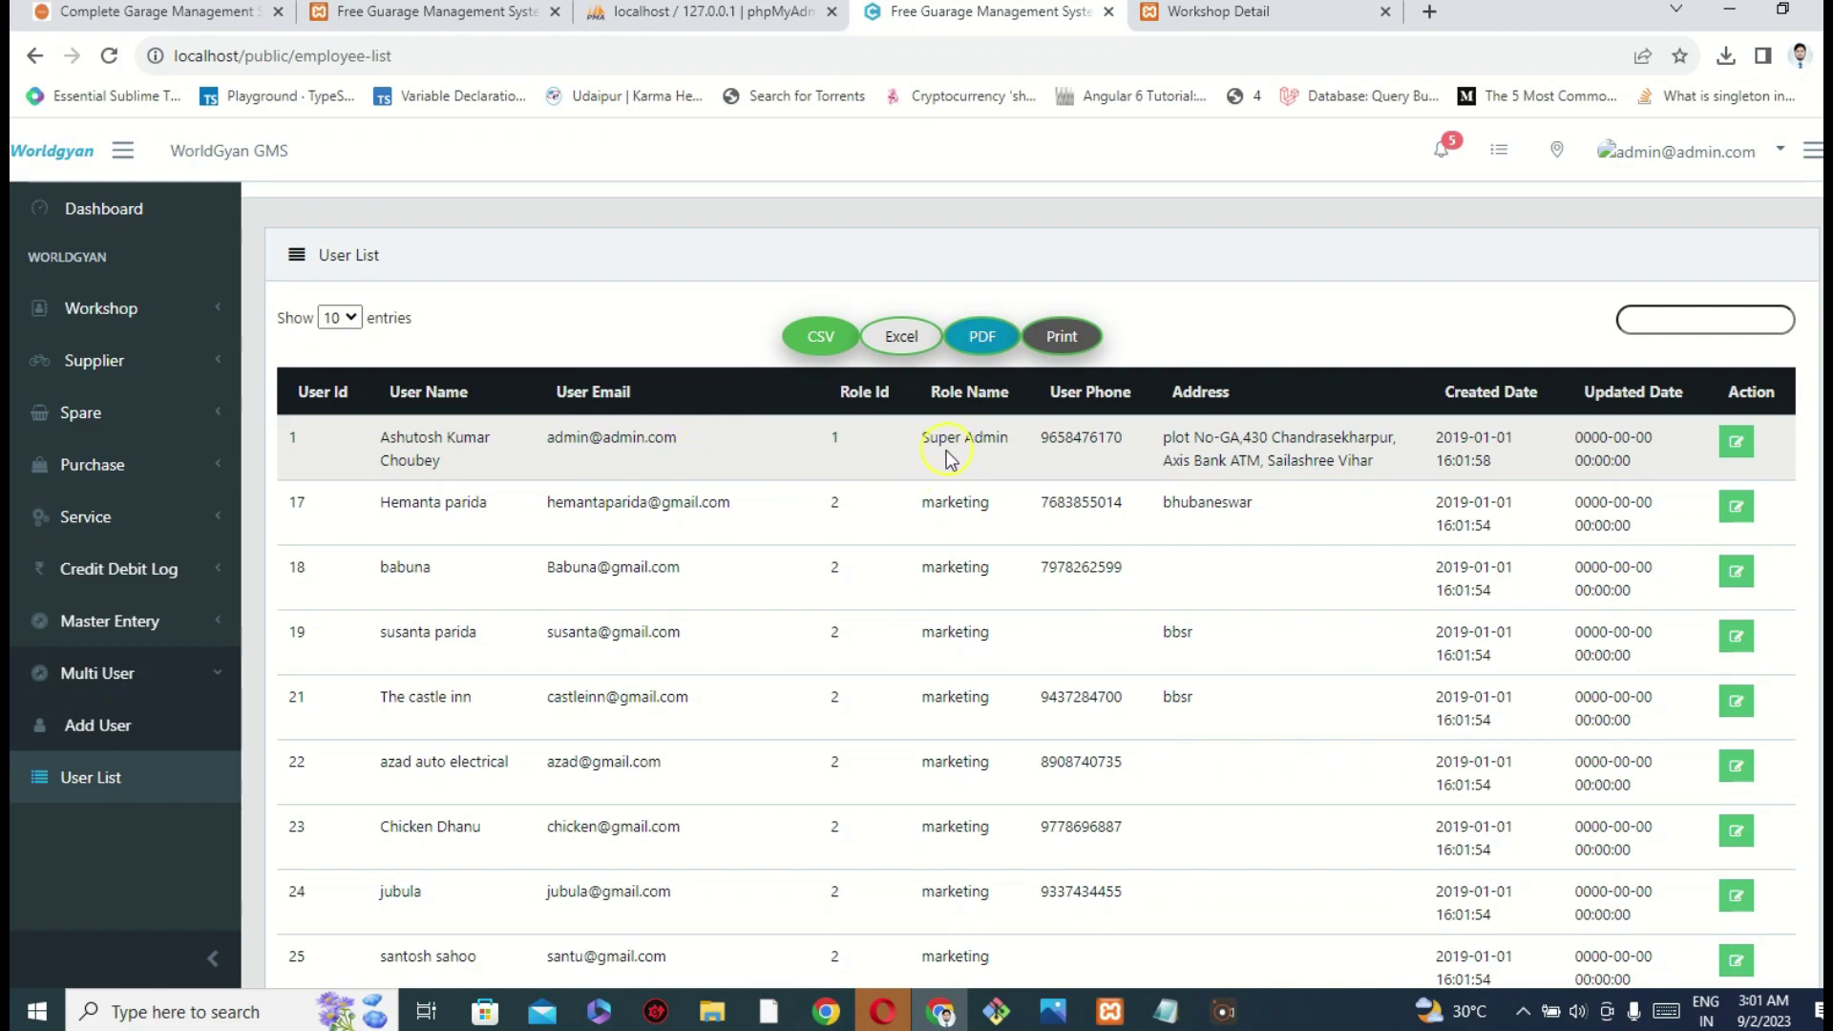
- Open the Super Admin user's record for editing and inspect the Password, Confirm Password and Password Hint fields under Login Details
{"action": "left_click", "coordinate": [1737, 443]}
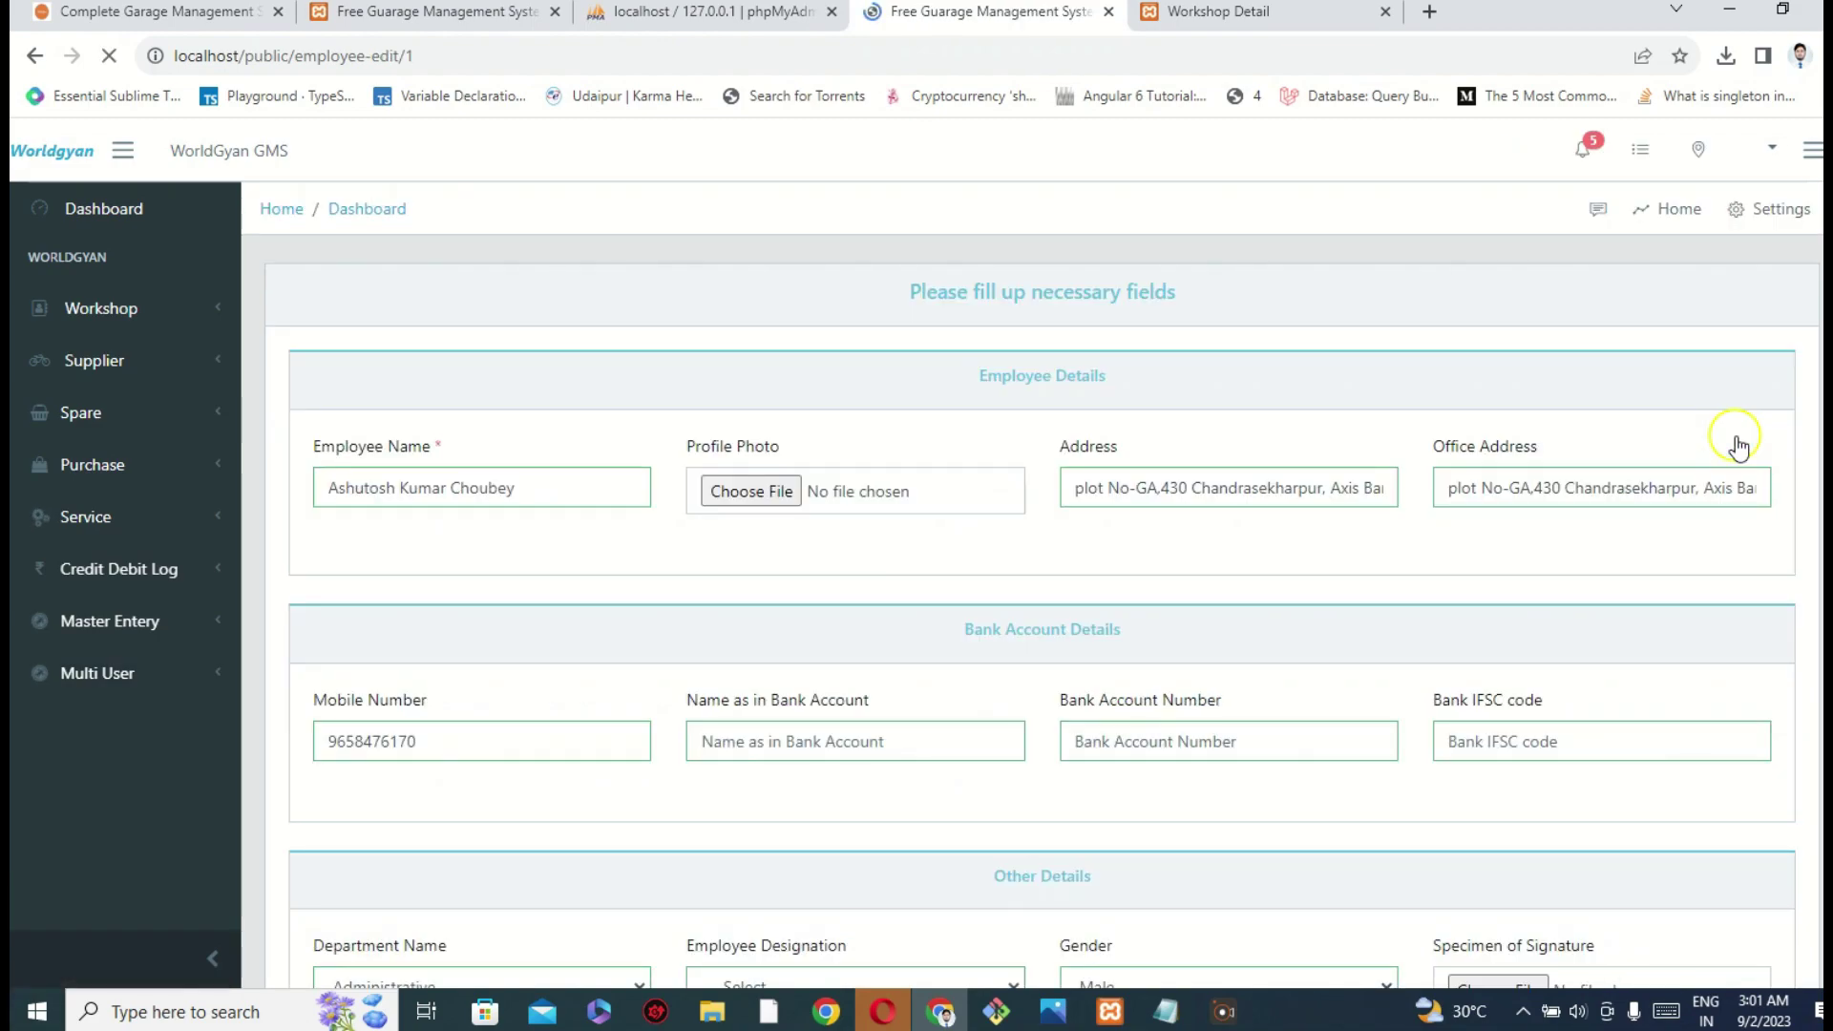
{"action": "scroll", "coordinate": [531, 524], "scroll_direction": "down", "scroll_amount": 5}
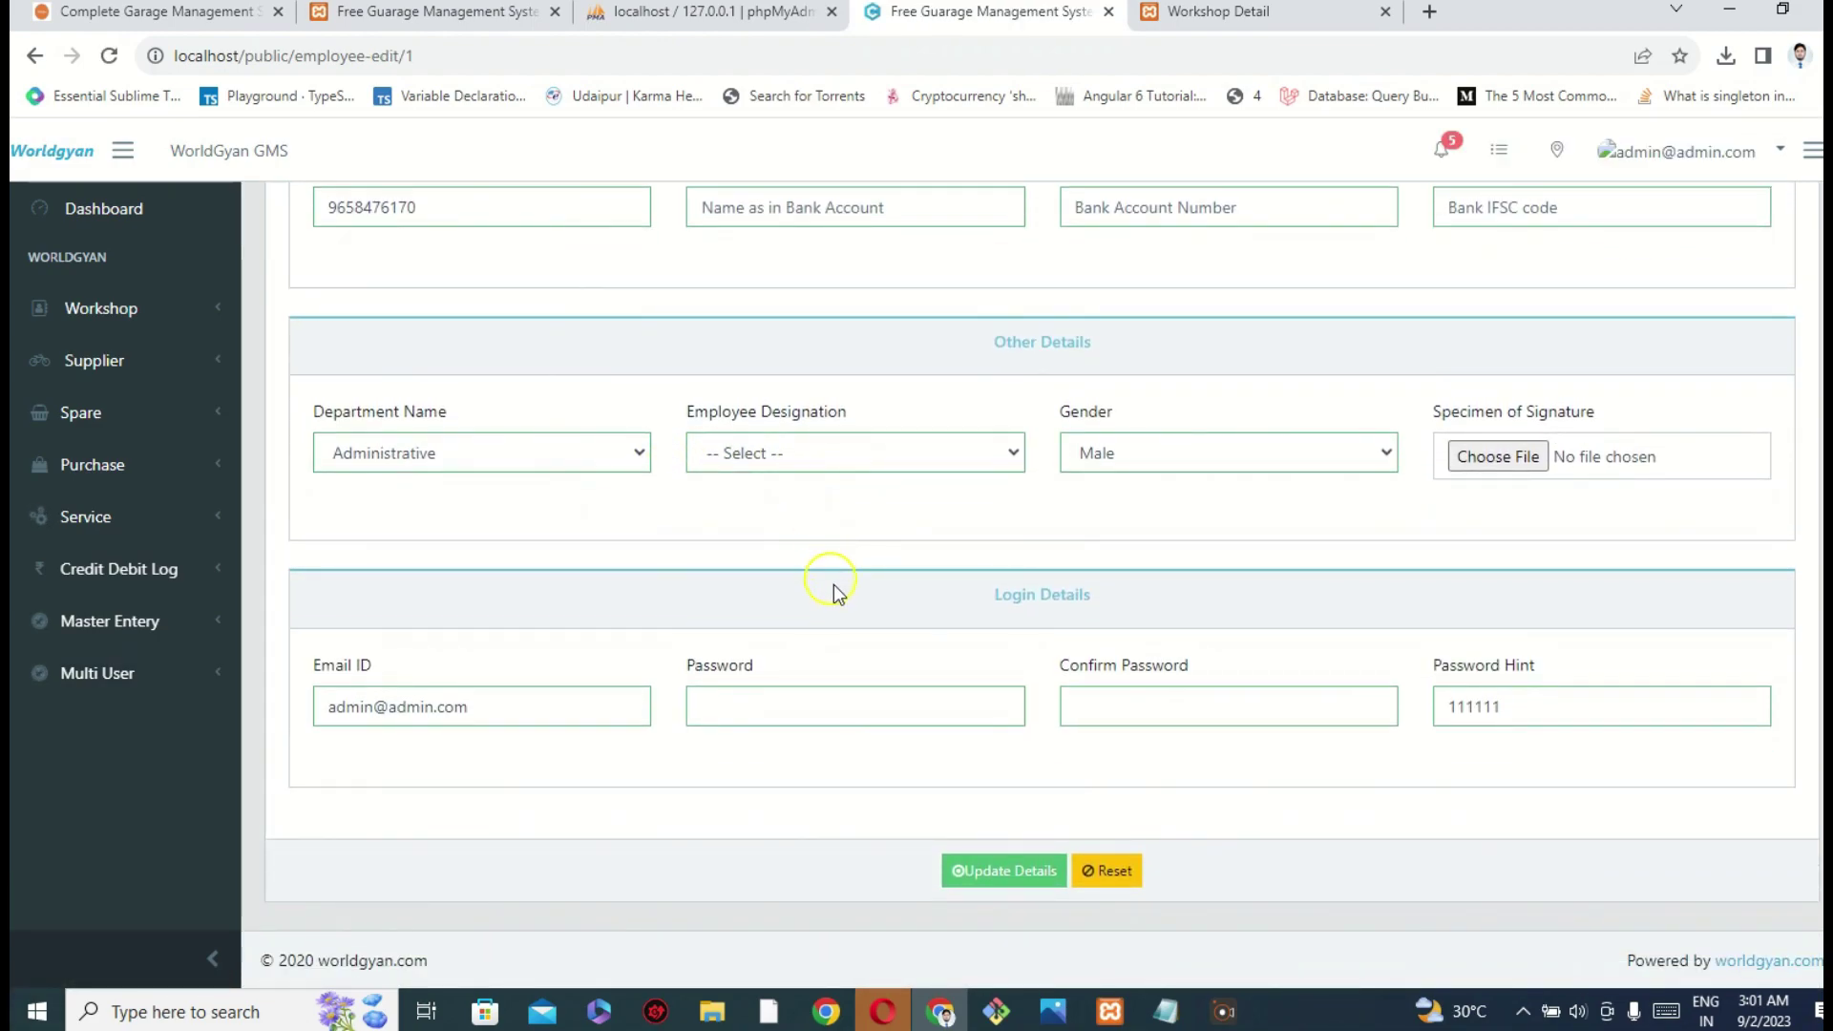
{"action": "left_click", "coordinate": [749, 704]}
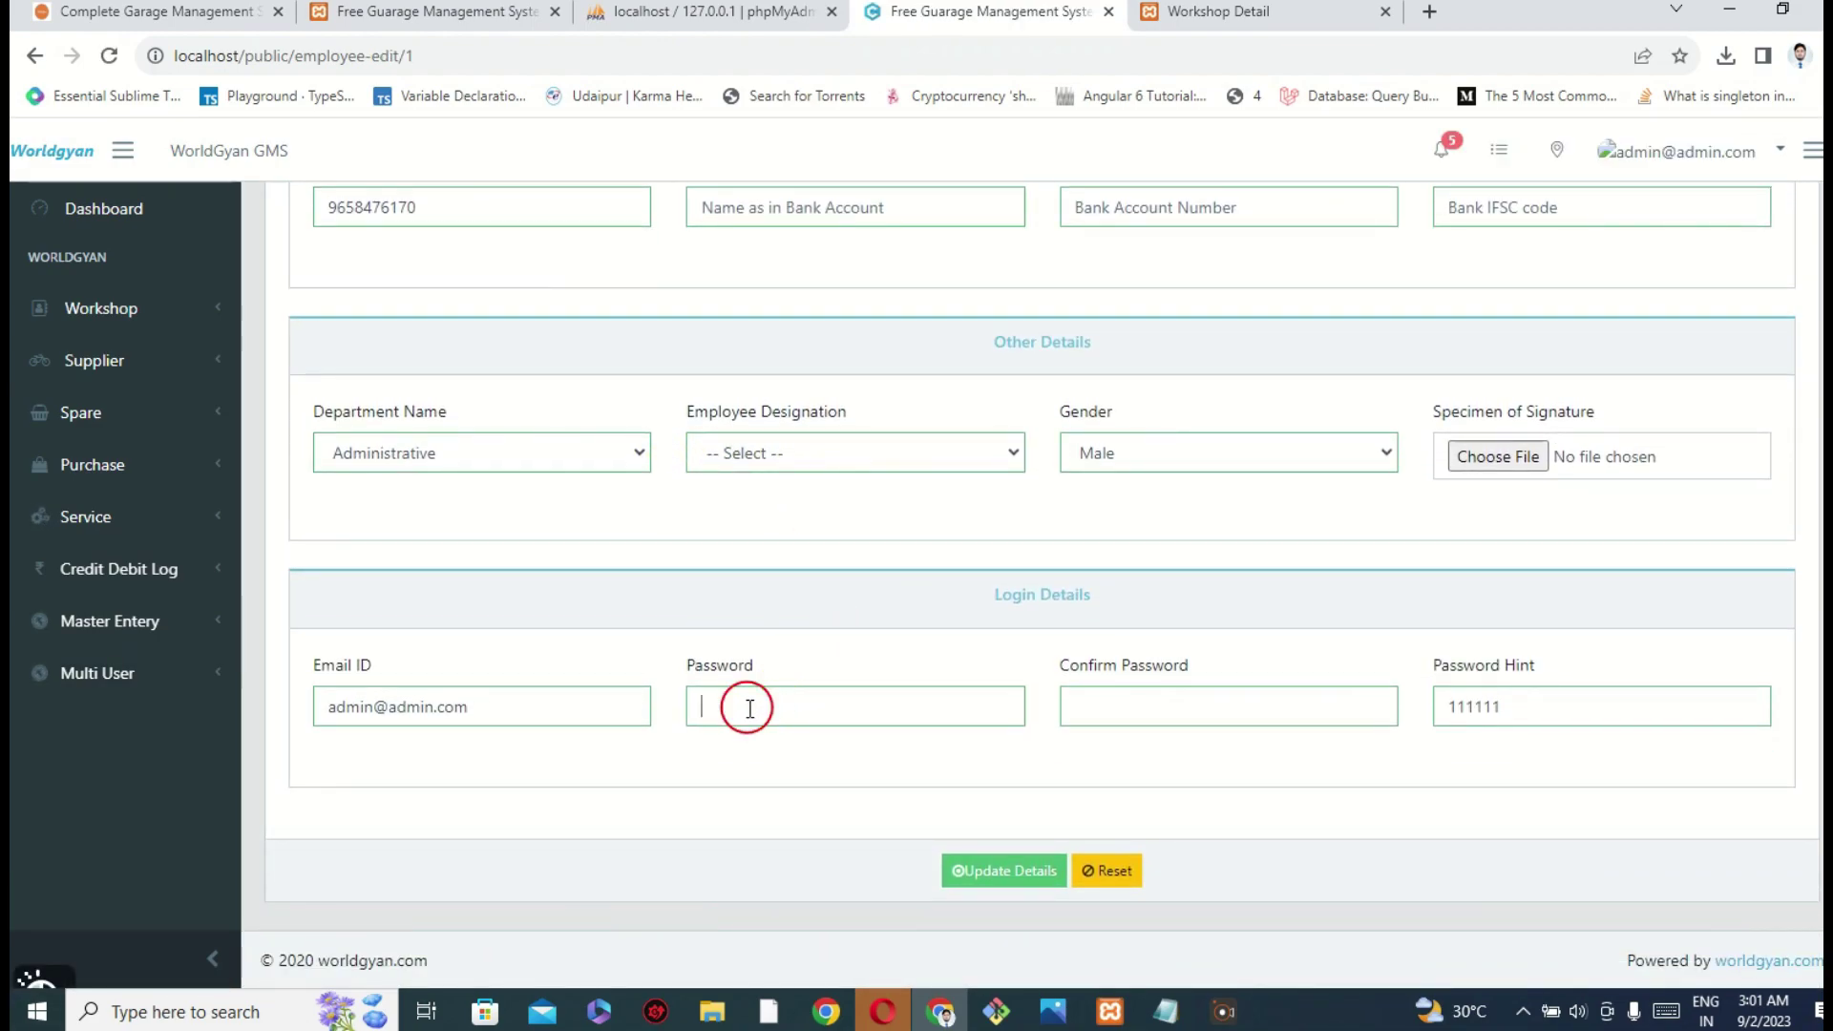
{"action": "left_click", "coordinate": [1146, 704]}
{"action": "double_click", "coordinate": [1488, 705]}
{"action": "left_click", "coordinate": [1500, 798]}
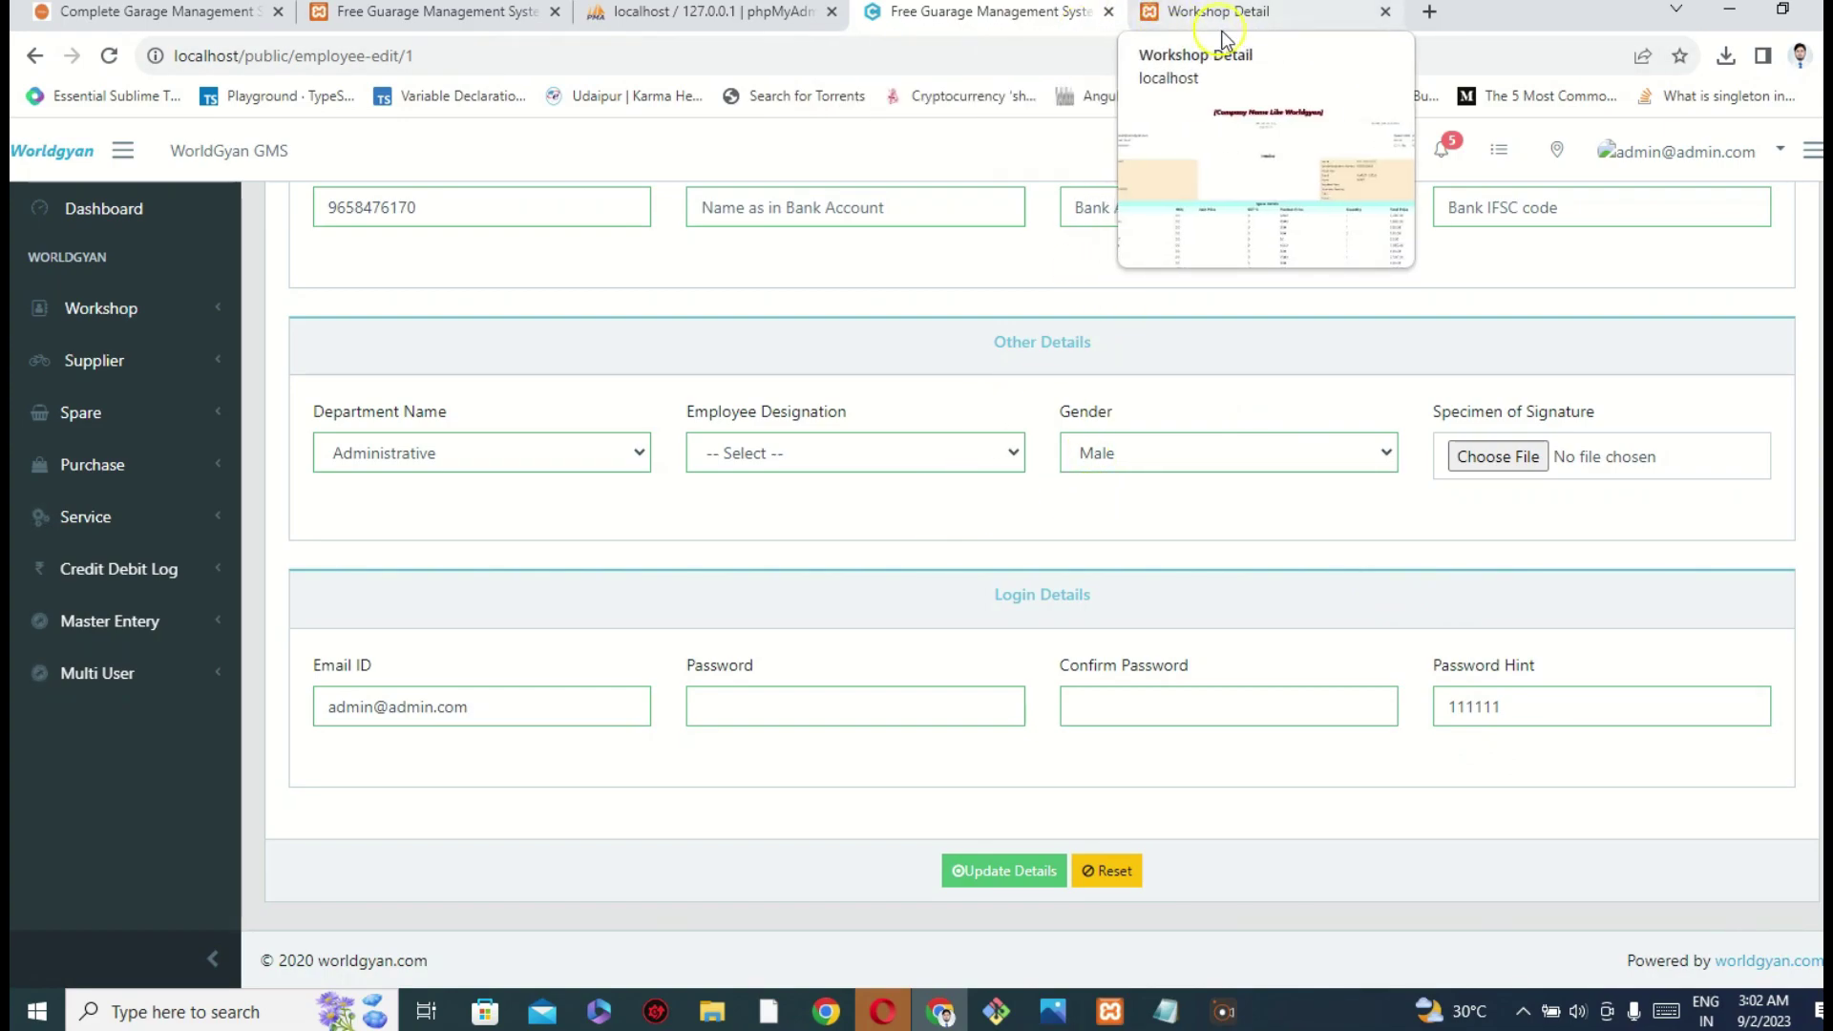
- Switch to the Complete Garage Management Software page on worldgyan.com and review its pricing, customization and demo login details
{"action": "left_click", "coordinate": [136, 19]}
{"action": "scroll", "coordinate": [906, 465], "scroll_direction": "up", "scroll_amount": 3}
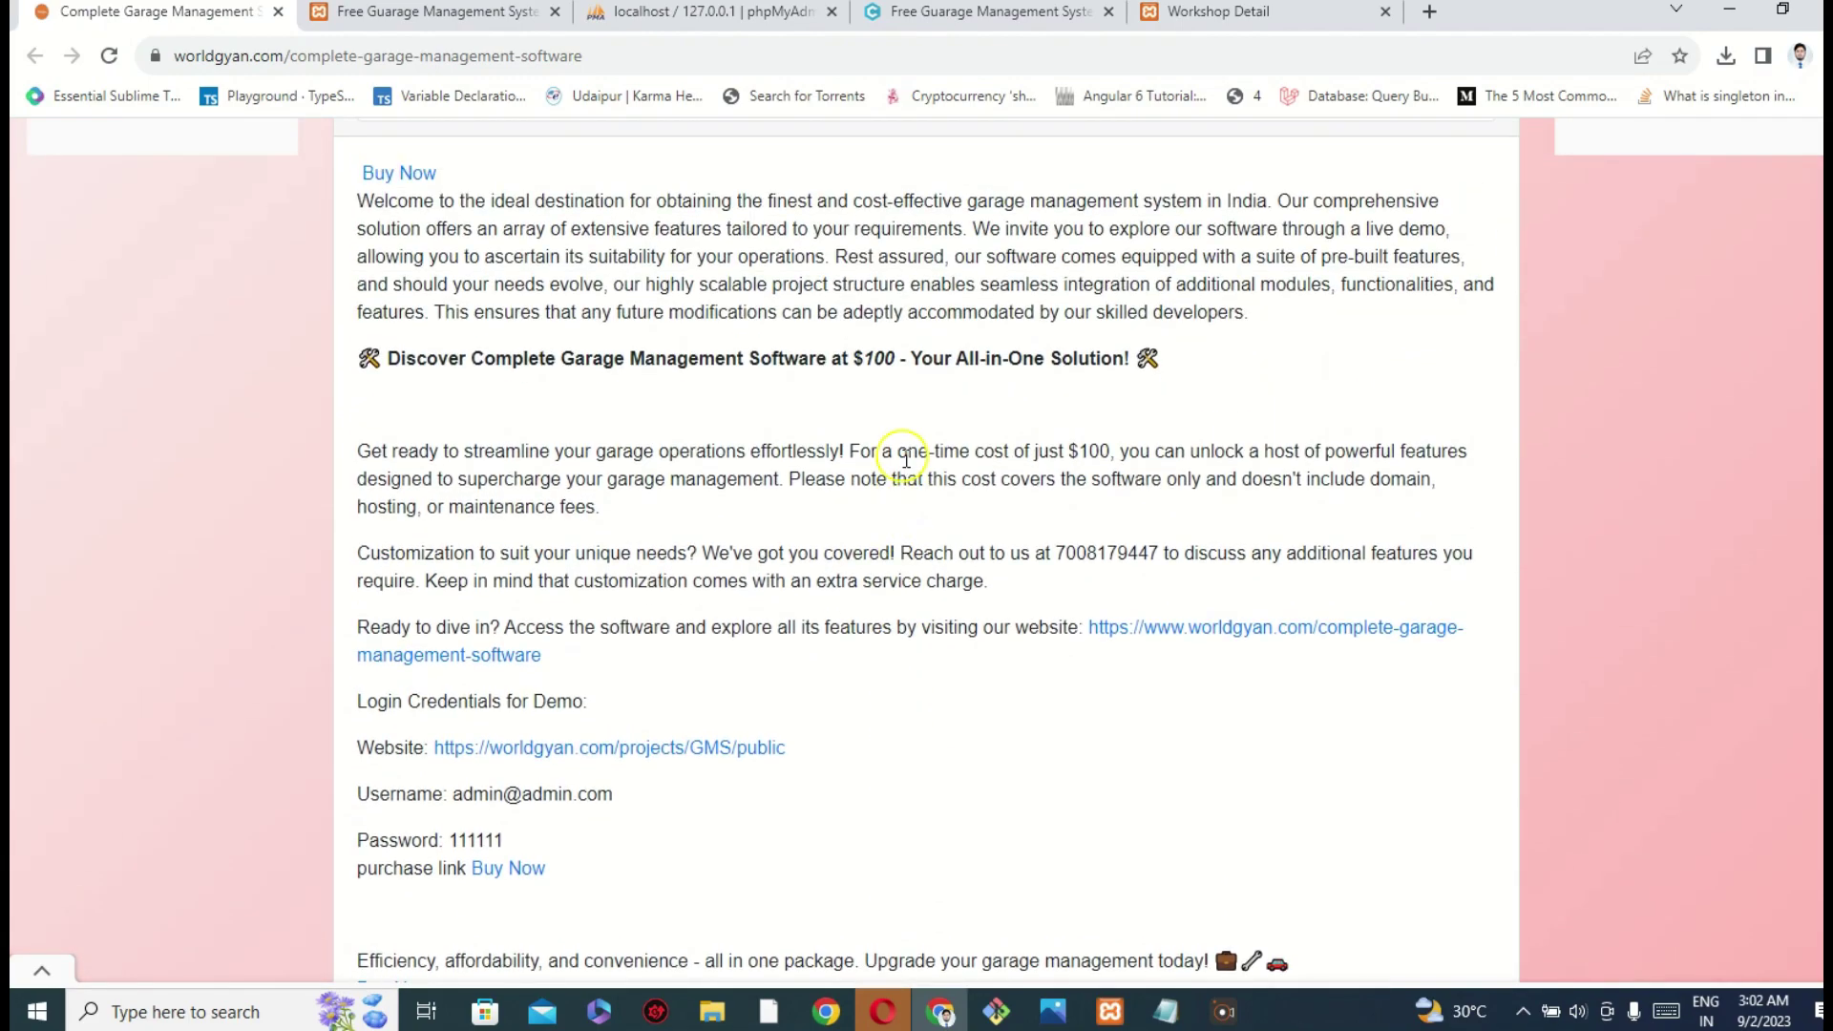
{"action": "scroll", "coordinate": [907, 464], "scroll_direction": "down", "scroll_amount": 2}
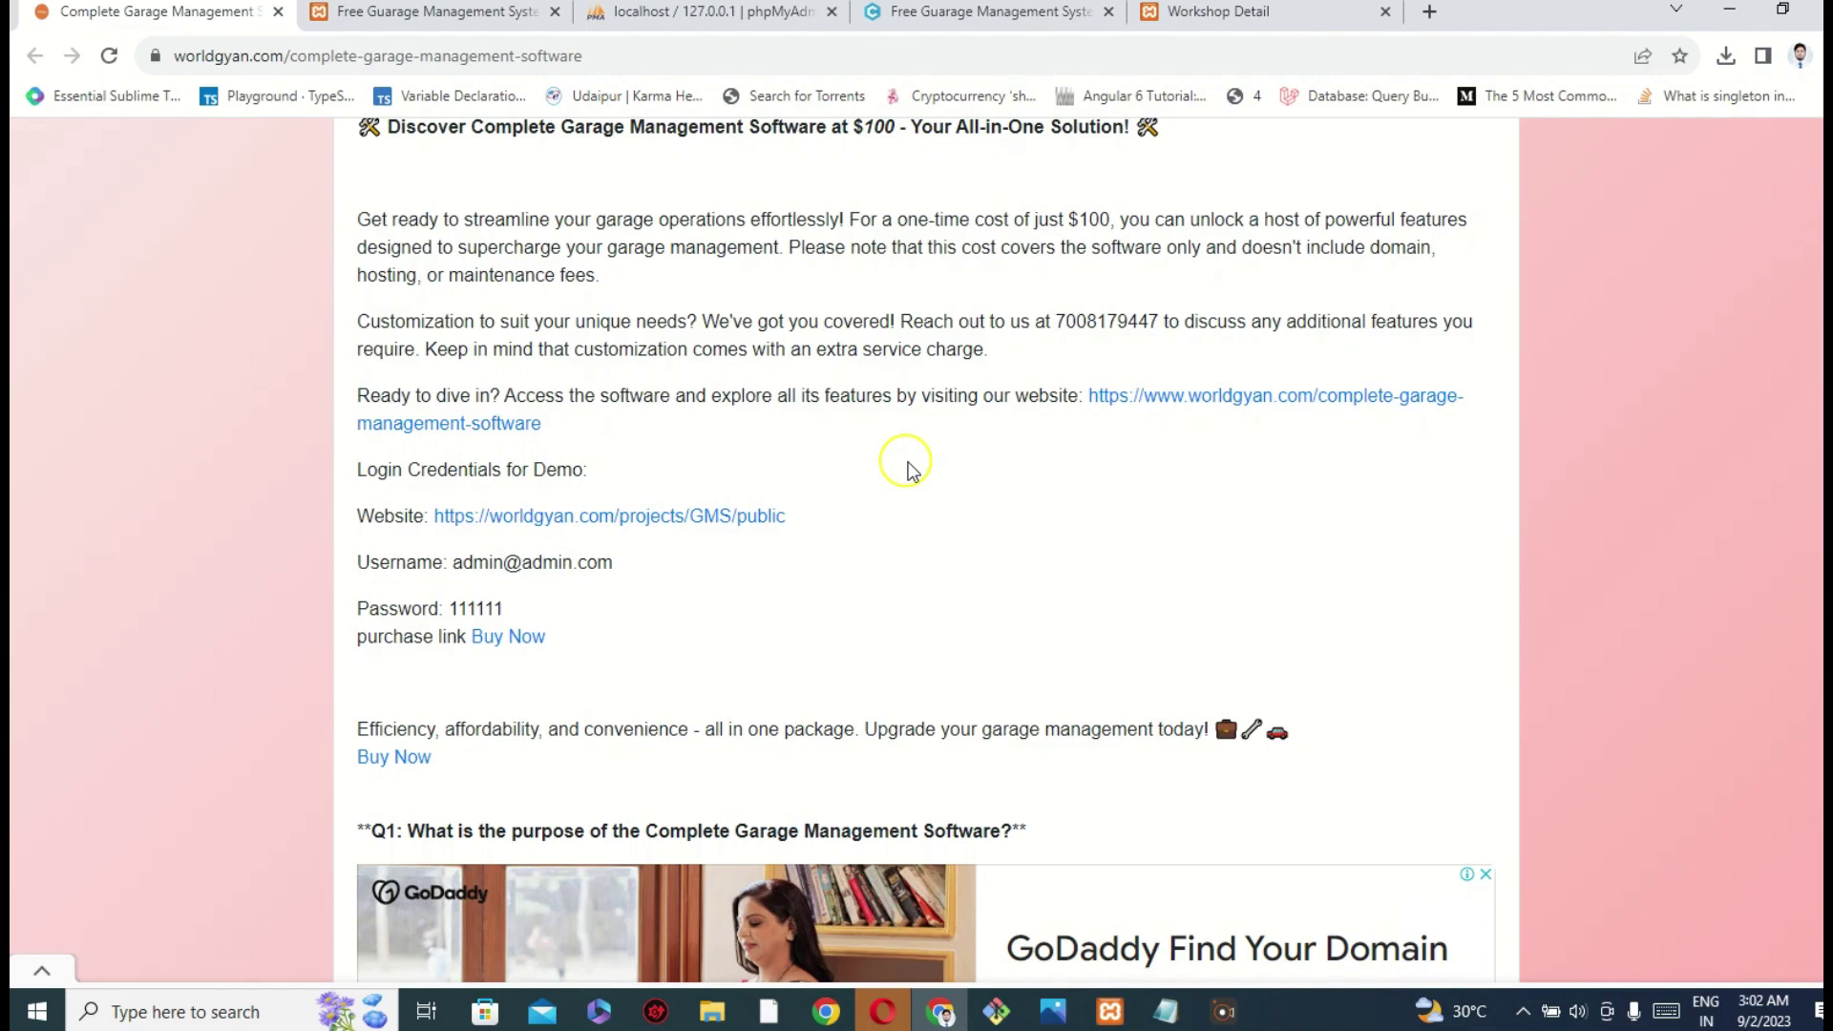
- Return to the Super Admin's employee edit form and look over its employee, bank account and other details sections
{"action": "left_click", "coordinate": [971, 26]}
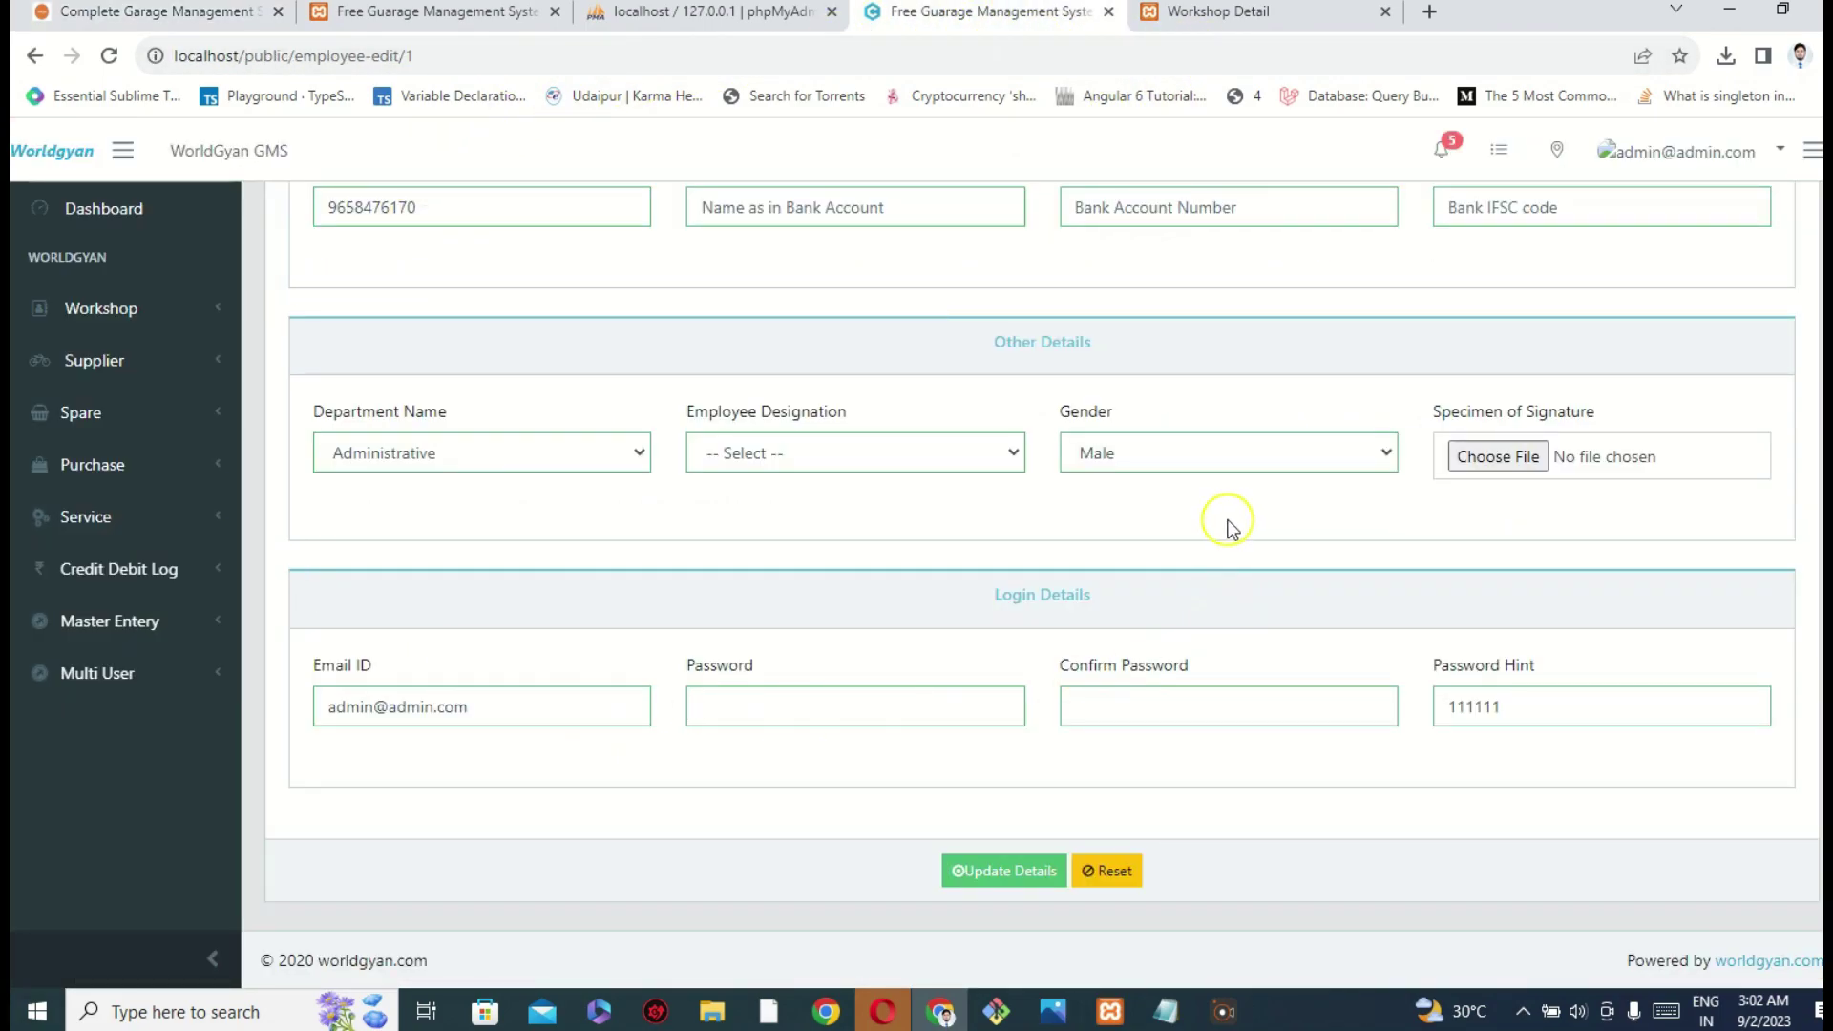
{"action": "scroll", "coordinate": [743, 439], "scroll_direction": "up", "scroll_amount": 4}
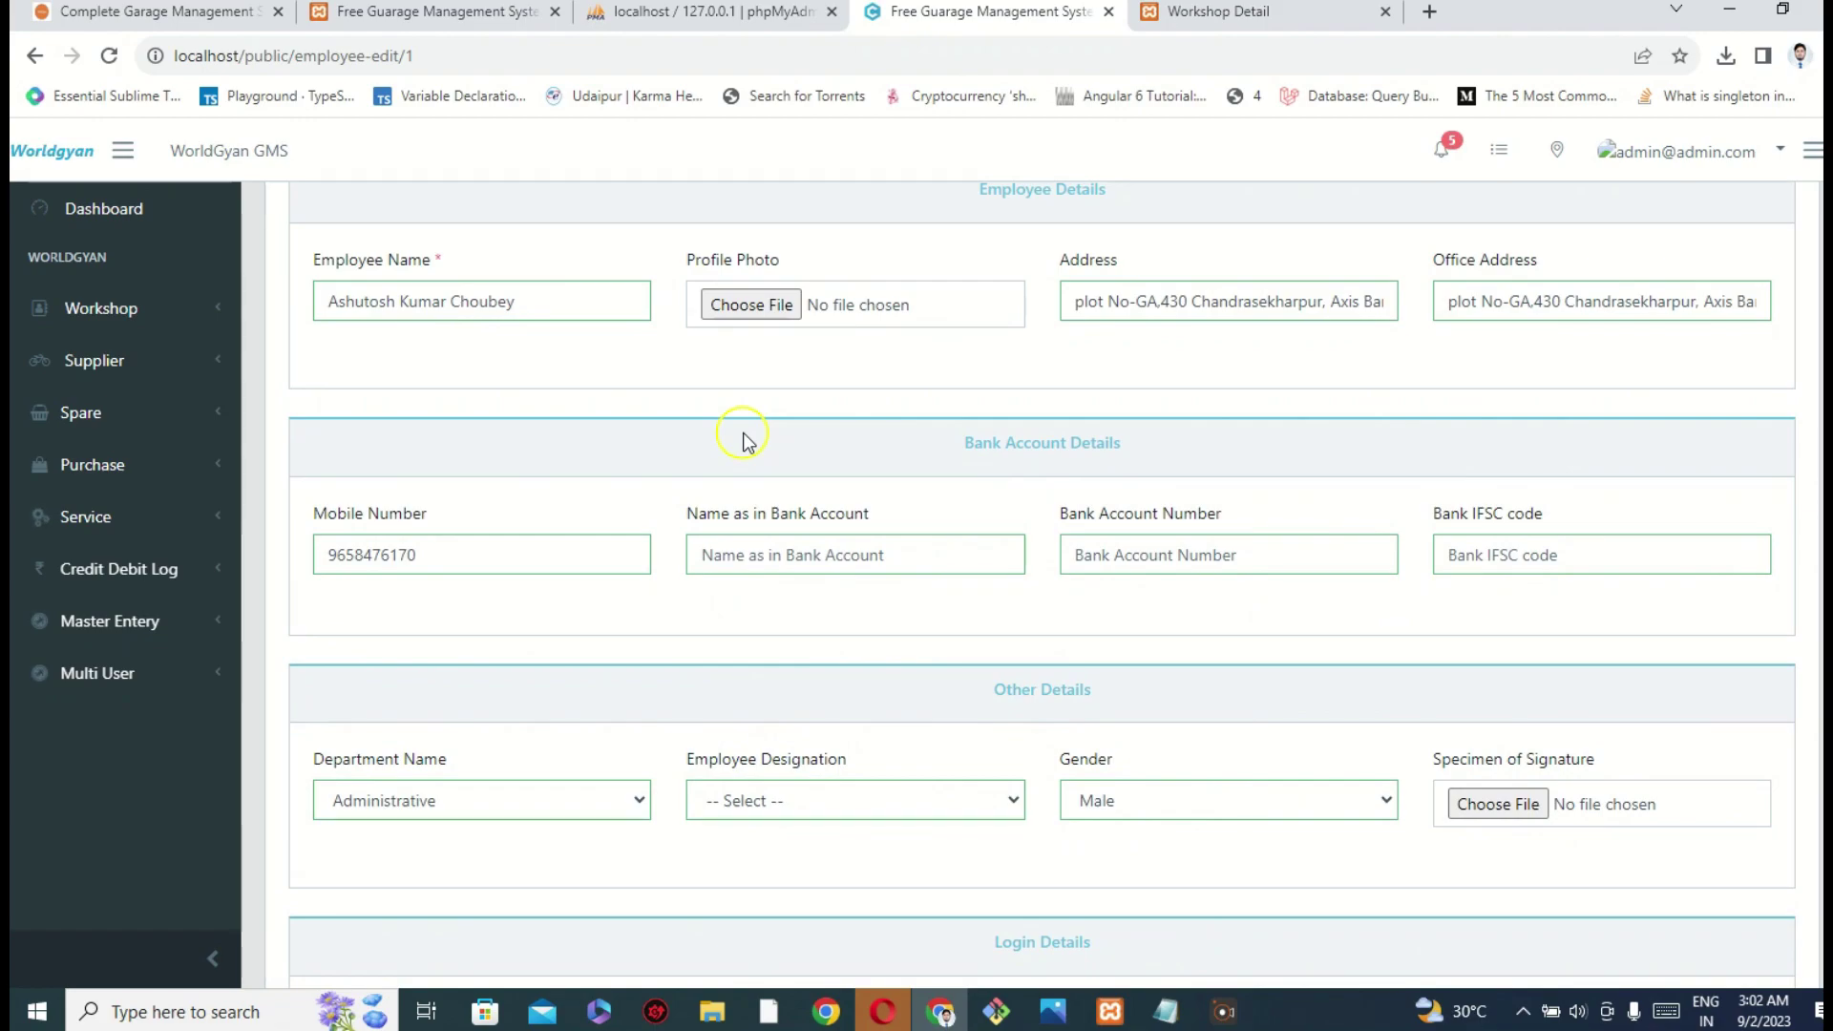
{"action": "scroll", "coordinate": [743, 434], "scroll_direction": "up", "scroll_amount": 2}
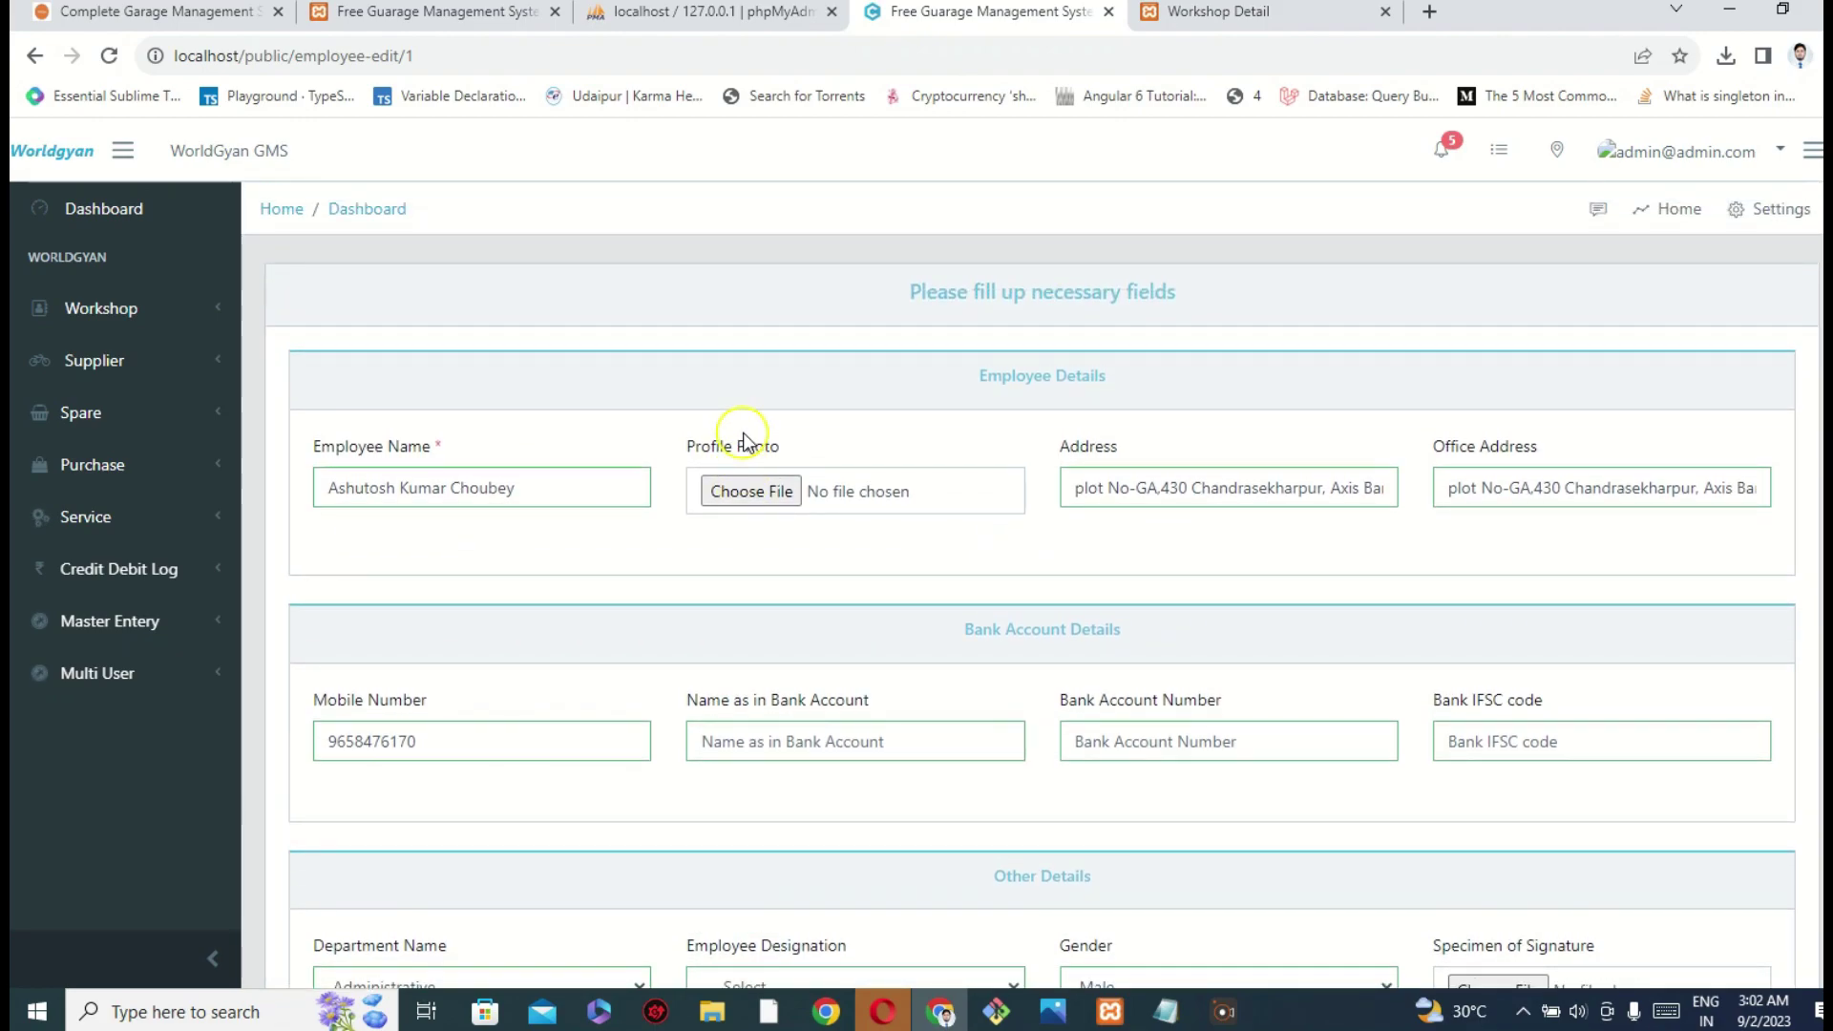
{"action": "scroll", "coordinate": [754, 458], "scroll_direction": "down", "scroll_amount": 3}
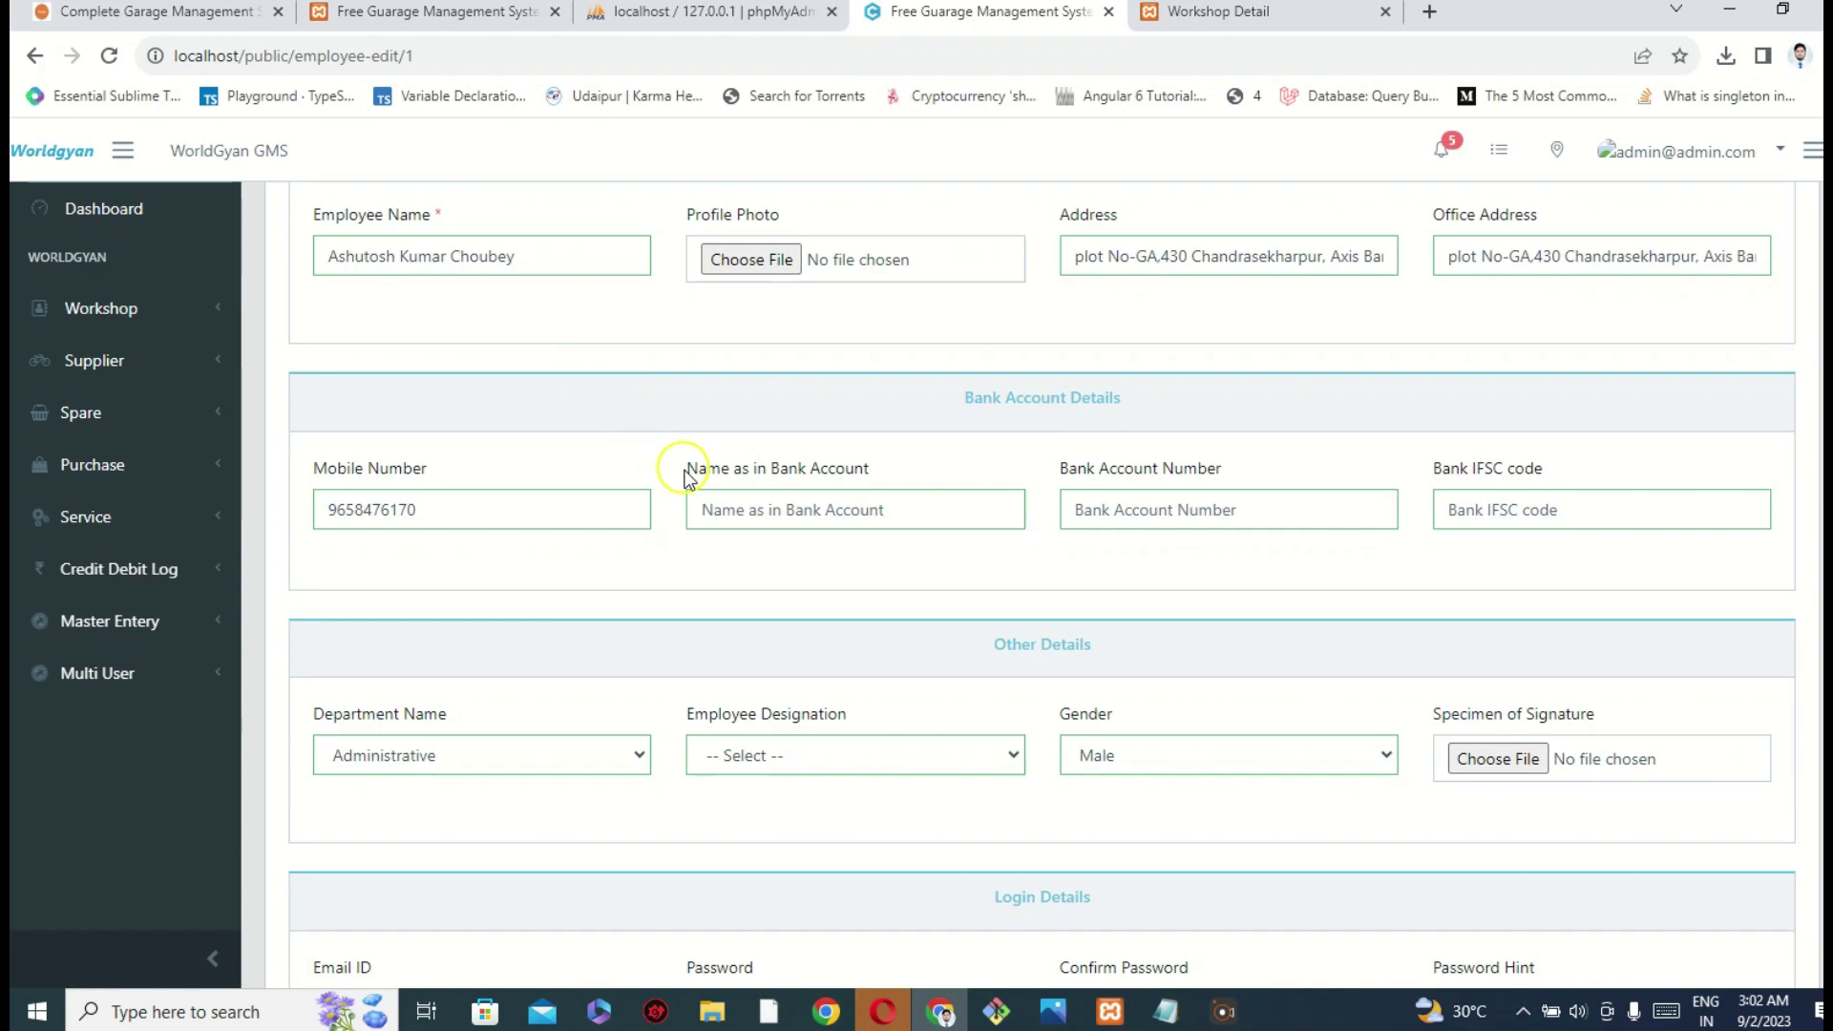